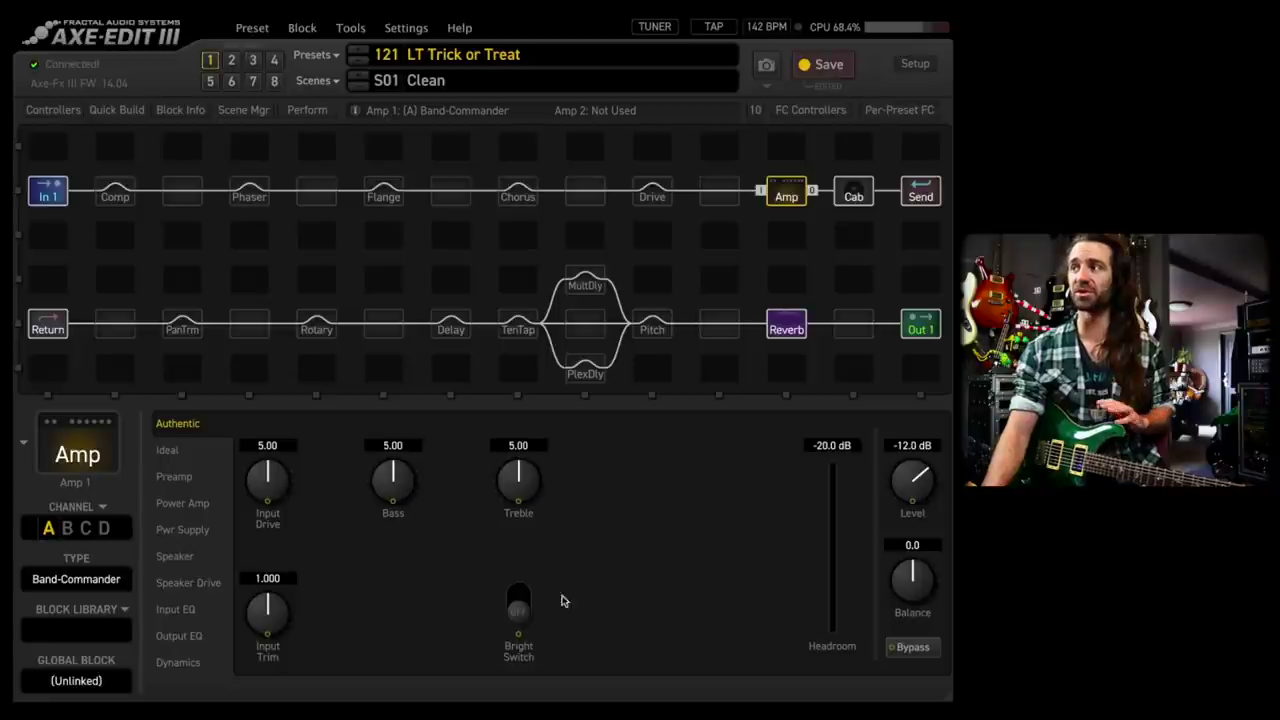
Review the Cab block's cab slots and preamp pages, then the Reverb and Amp blocks
{"action": "left_click", "coordinate": [853, 192]}
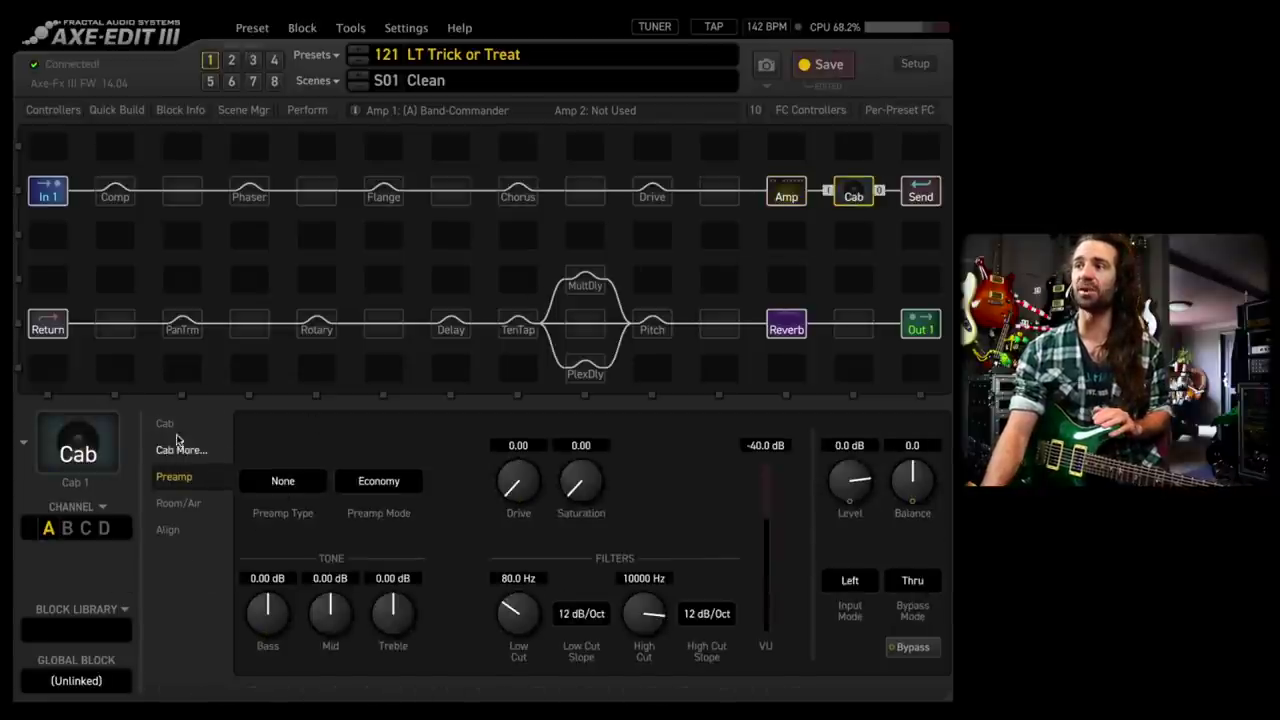
{"action": "left_click", "coordinate": [164, 423]}
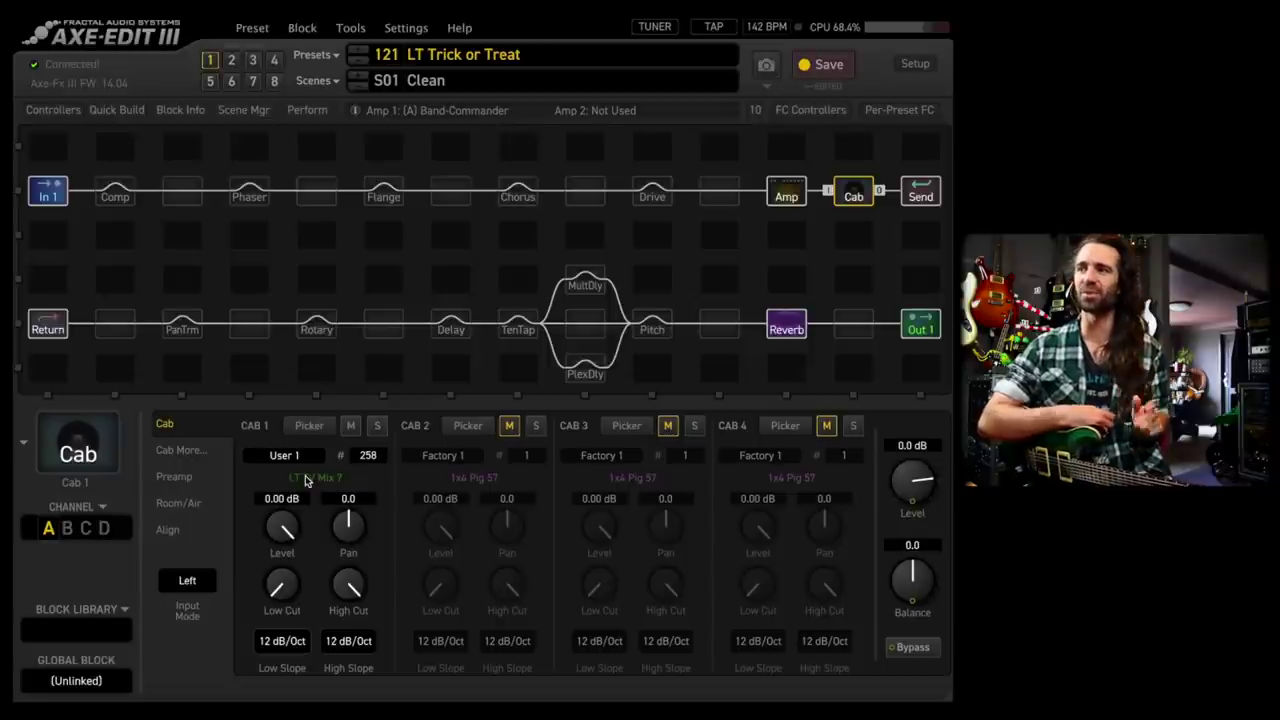
{"action": "left_click", "coordinate": [178, 480]}
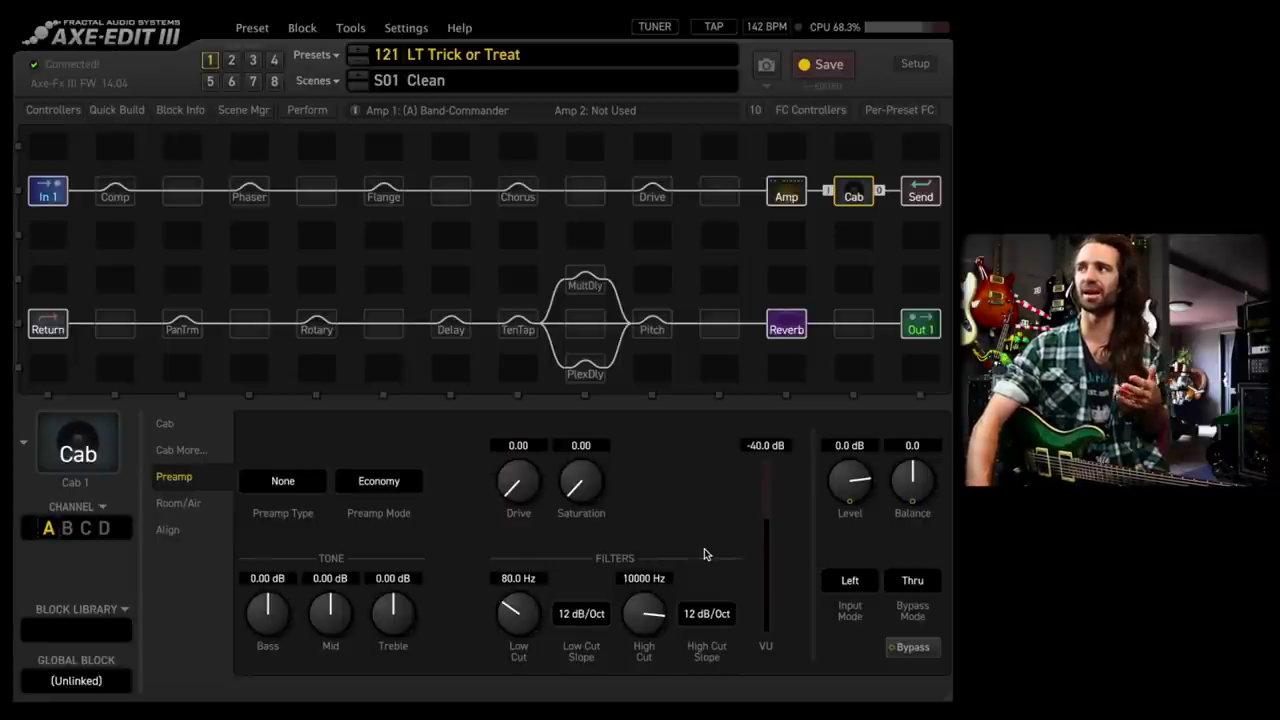
{"action": "left_click", "coordinate": [786, 326]}
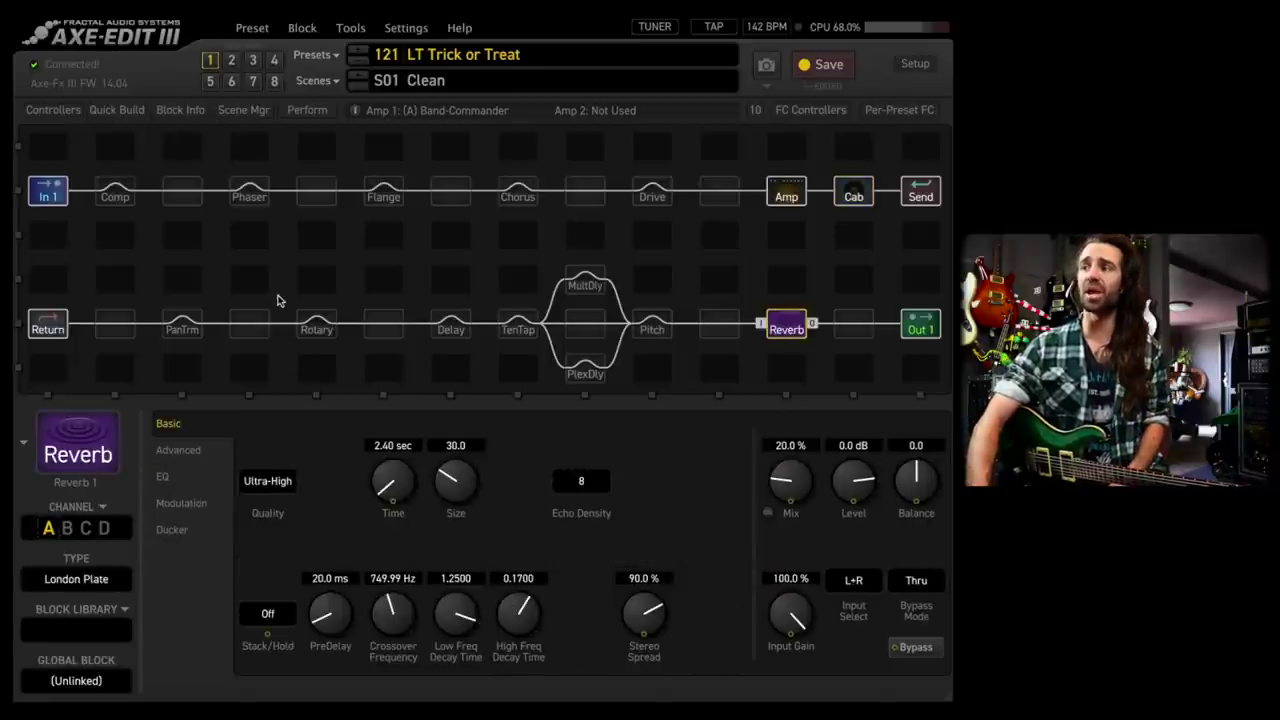
{"action": "left_click", "coordinate": [776, 196]}
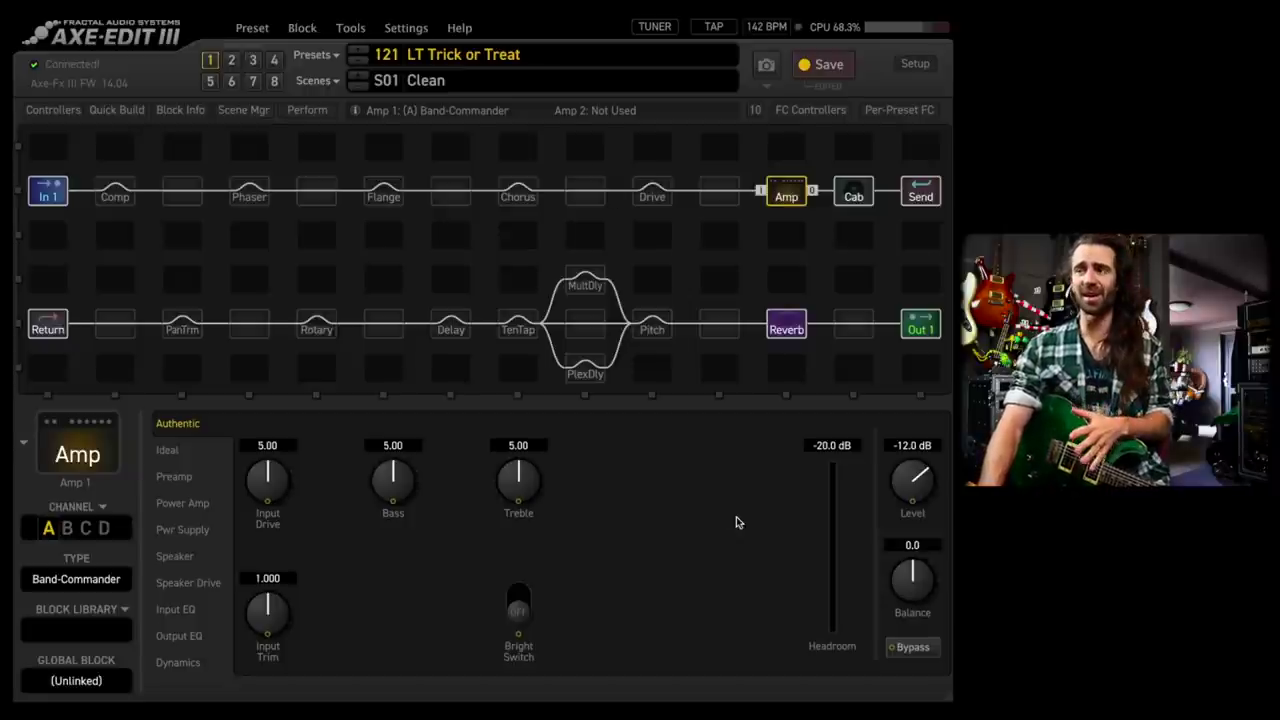
Select the Comp block and engage the JFET Compressor
{"action": "left_click", "coordinate": [108, 193]}
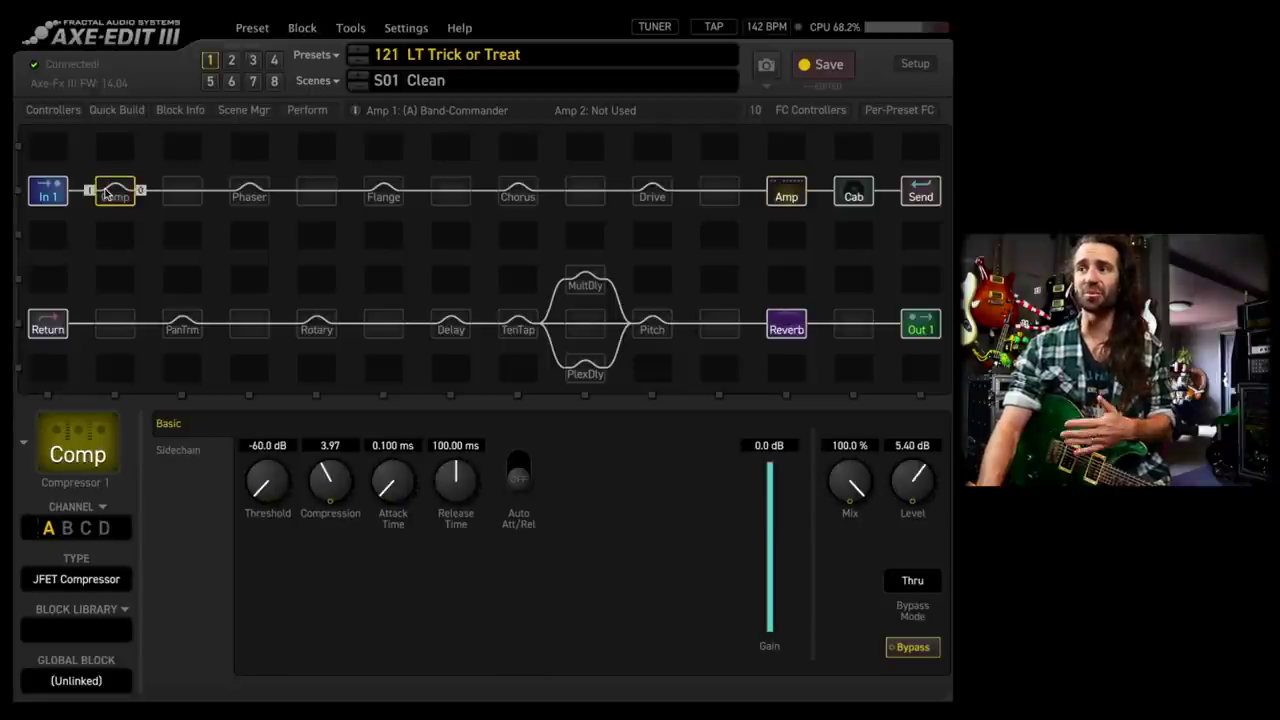
{"action": "left_click", "coordinate": [110, 194]}
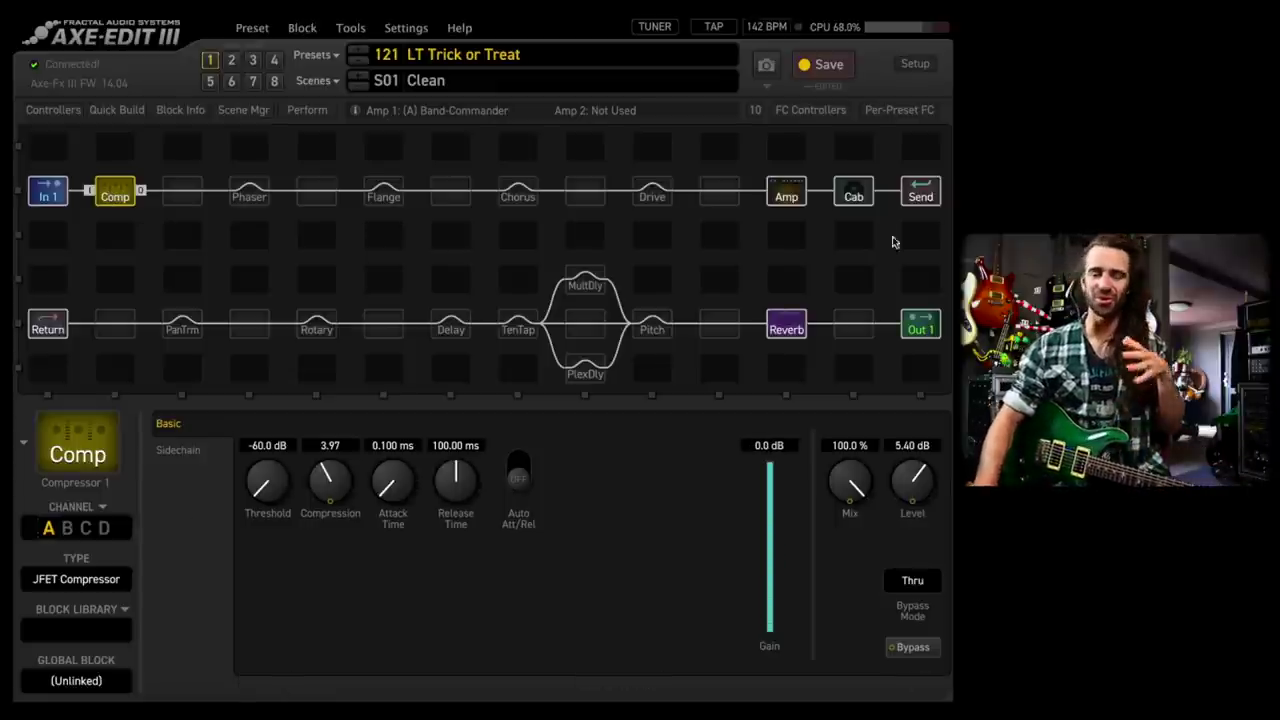
Put the Comp on channel B and insert Compressor 2 in the empty slot after it
{"action": "left_click", "coordinate": [67, 530]}
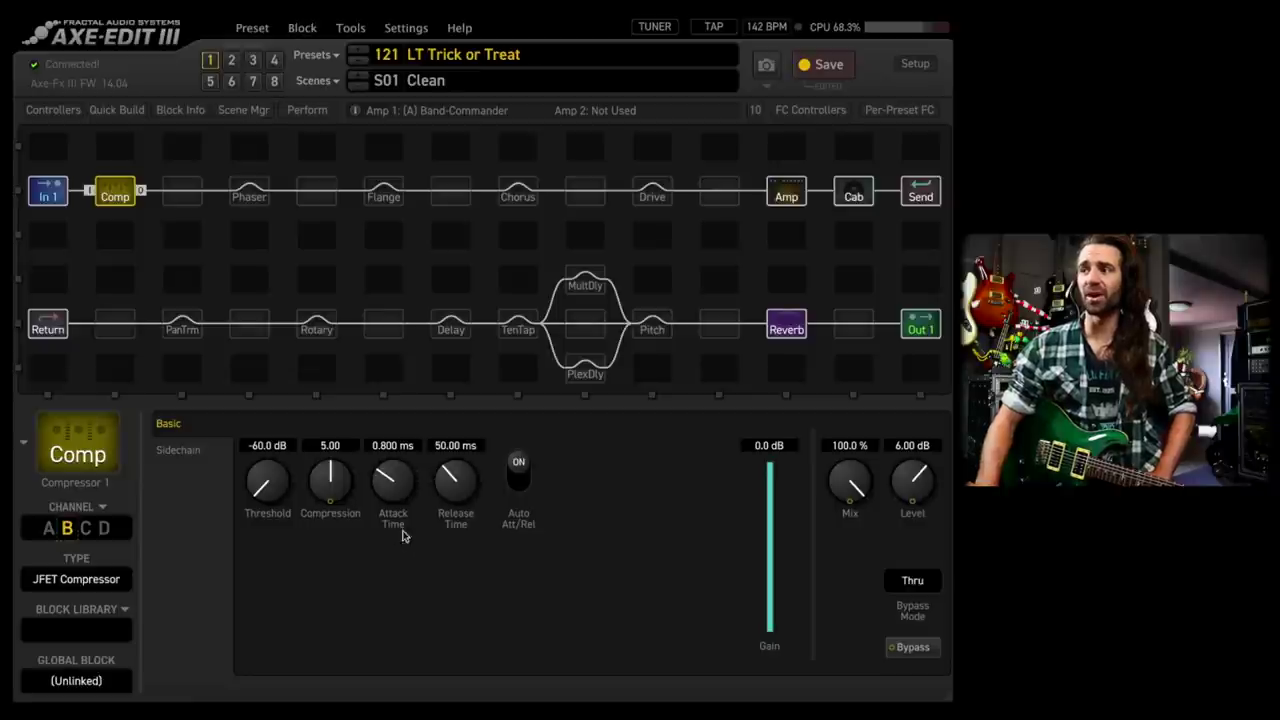
{"action": "left_click", "coordinate": [182, 192]}
{"action": "right_click", "coordinate": [190, 190]}
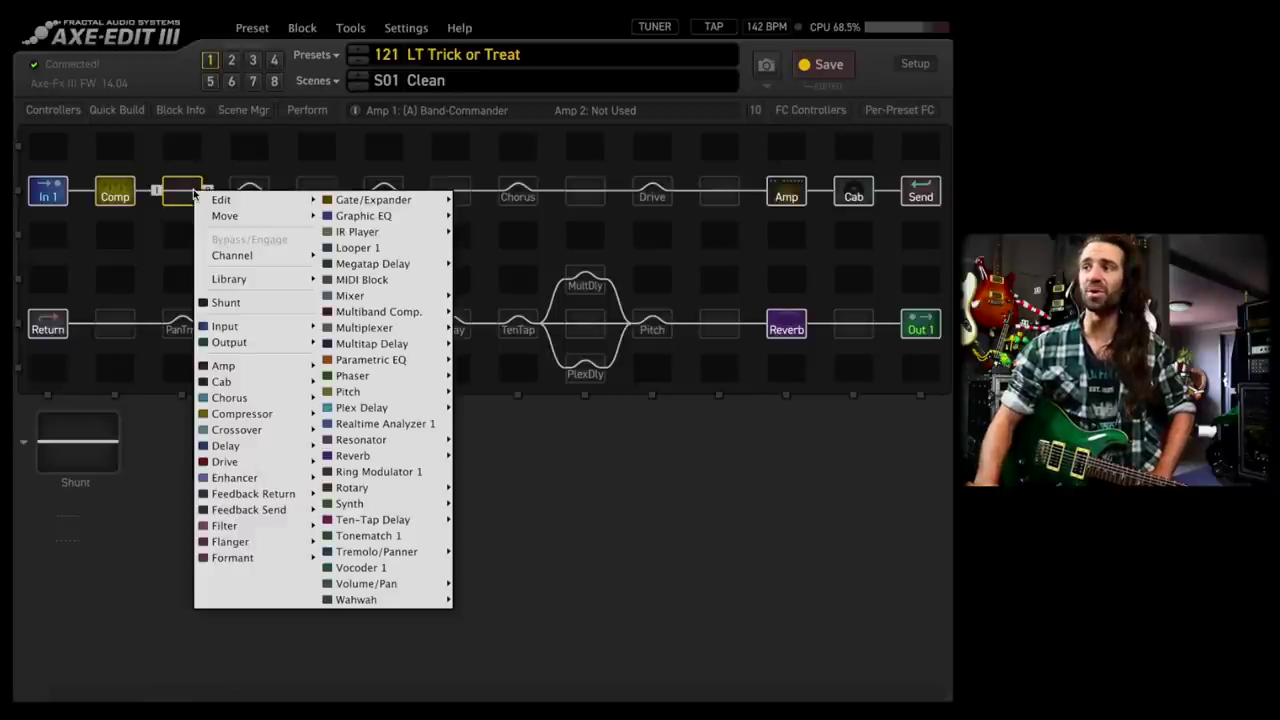
{"action": "mouse_move", "coordinate": [241, 413]}
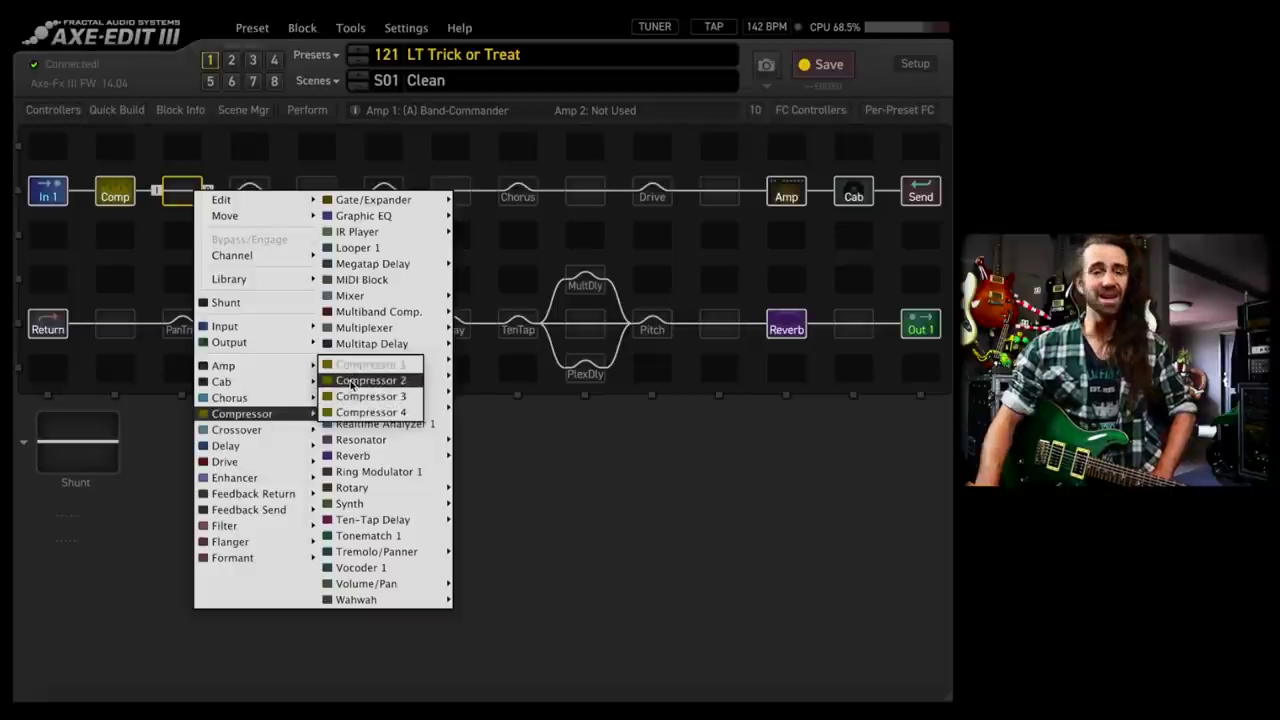
{"action": "left_click", "coordinate": [350, 386]}
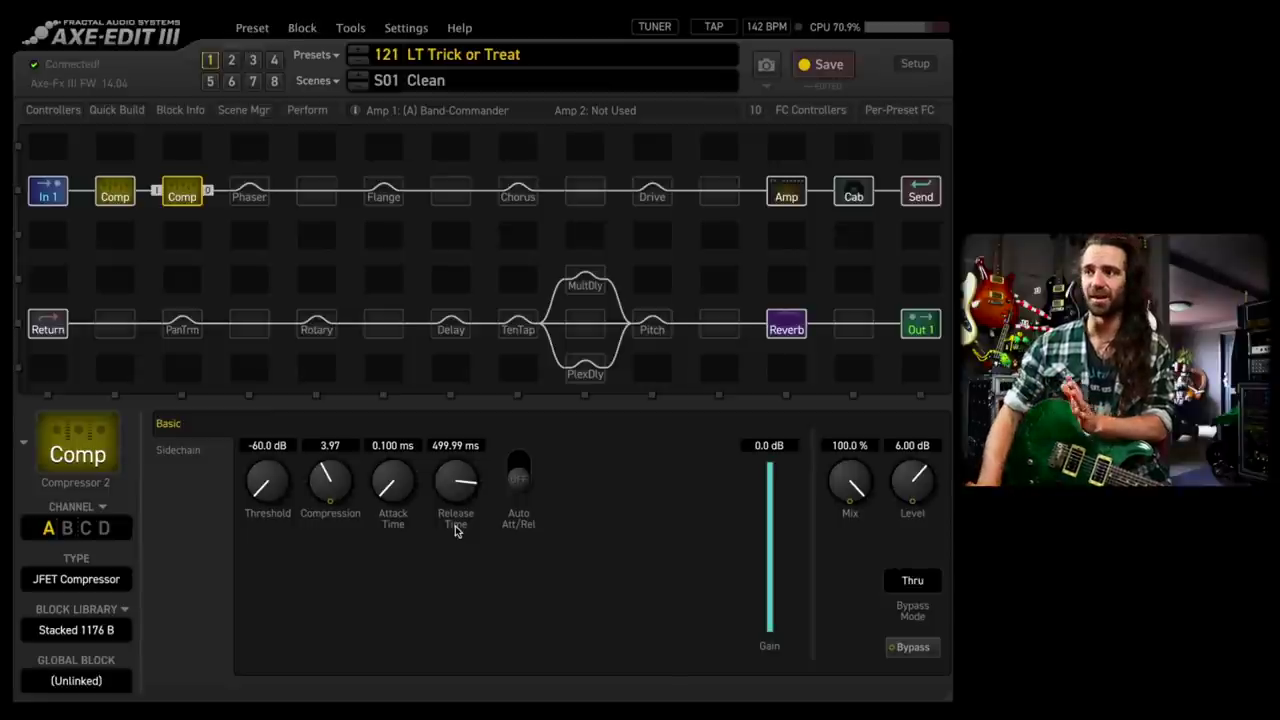
Bypass the new second compressor and return the first Comp to channel A
{"action": "left_click", "coordinate": [178, 197], "text": "ctrl"}
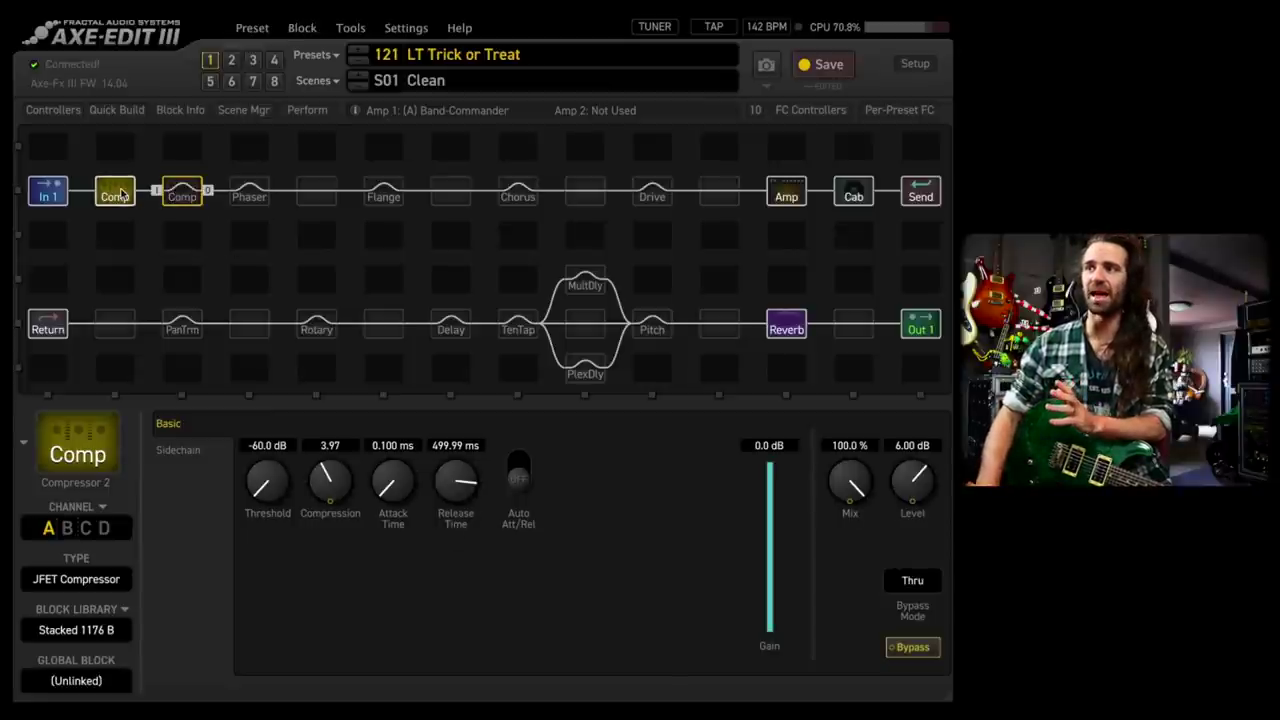
{"action": "left_click", "coordinate": [115, 192]}
{"action": "left_click", "coordinate": [48, 529]}
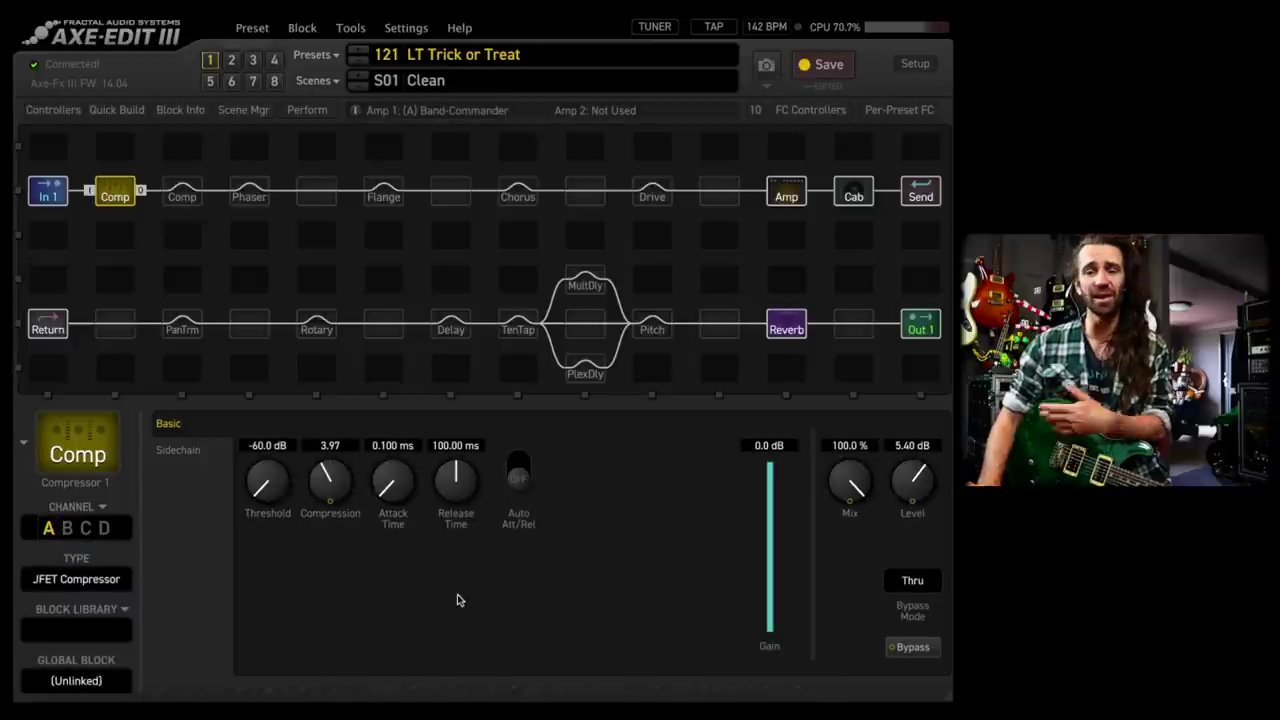
Raise the Phaser's Rate to 2.334 Hz, then bypass the Phaser block
{"action": "left_click", "coordinate": [241, 197]}
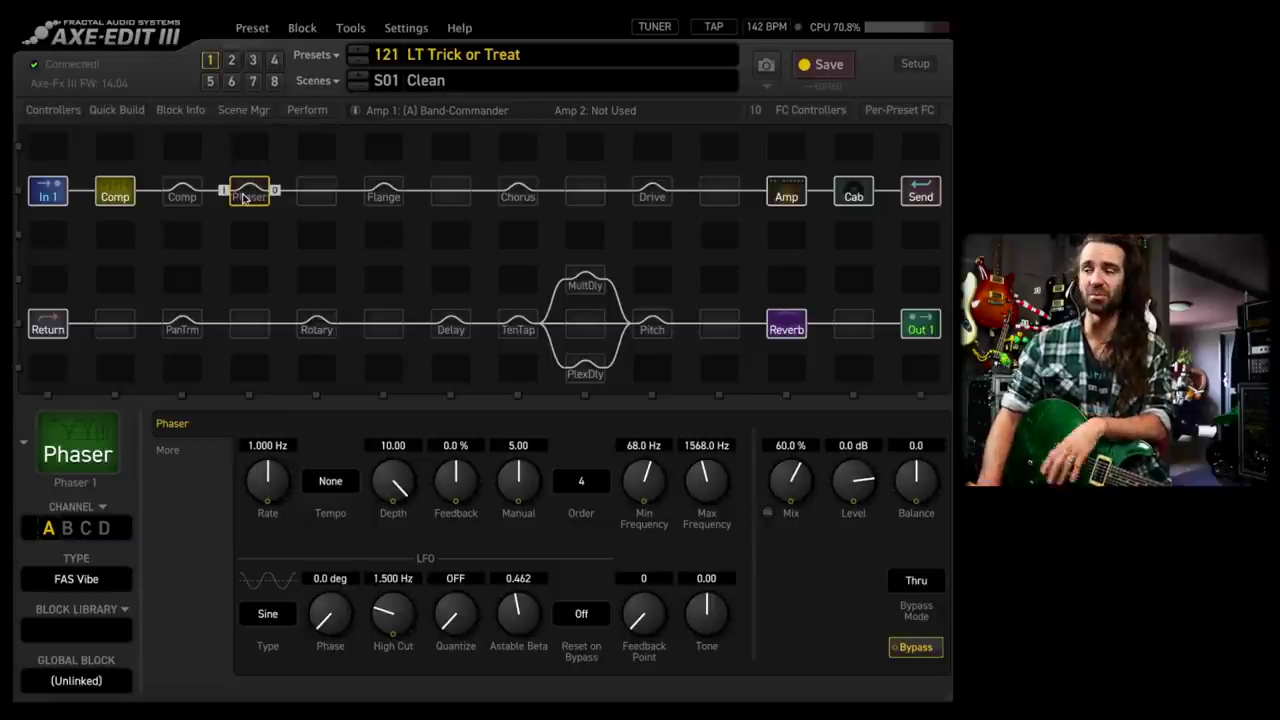
{"action": "left_click_drag", "start_coordinate": [280, 477], "coordinate": [290, 413]}
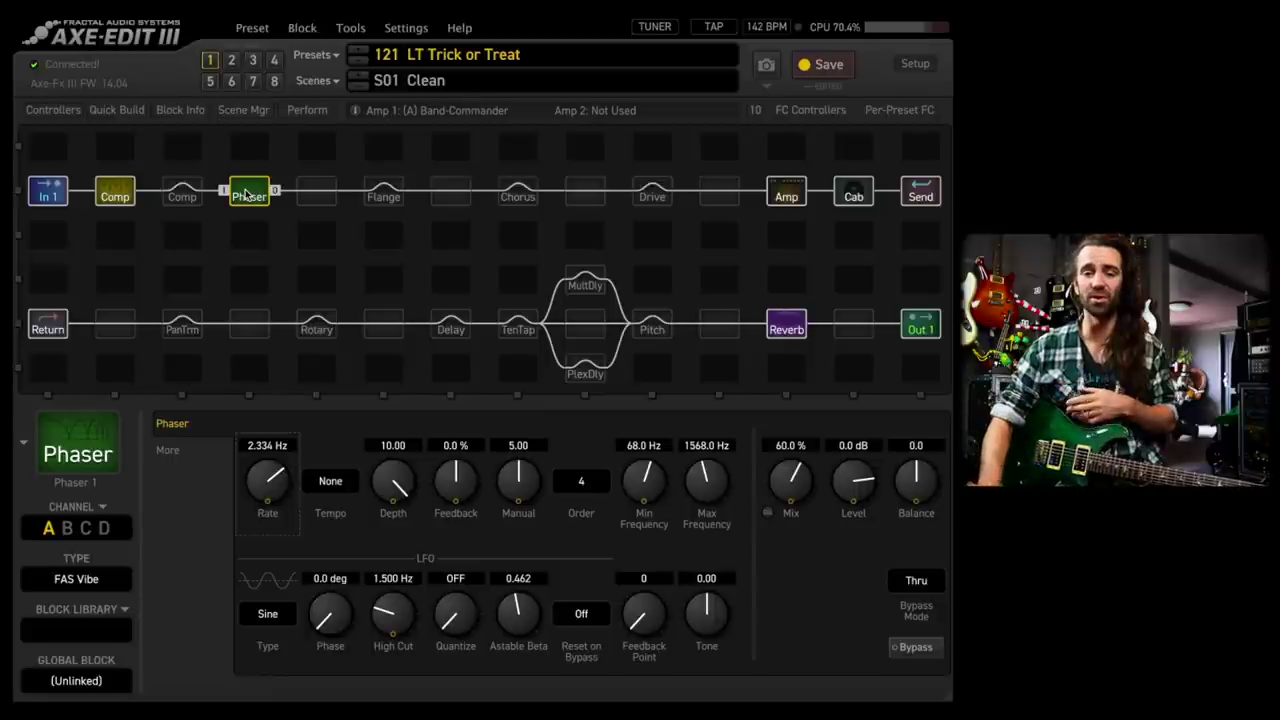
{"action": "left_click", "coordinate": [246, 195], "text": "ctrl"}
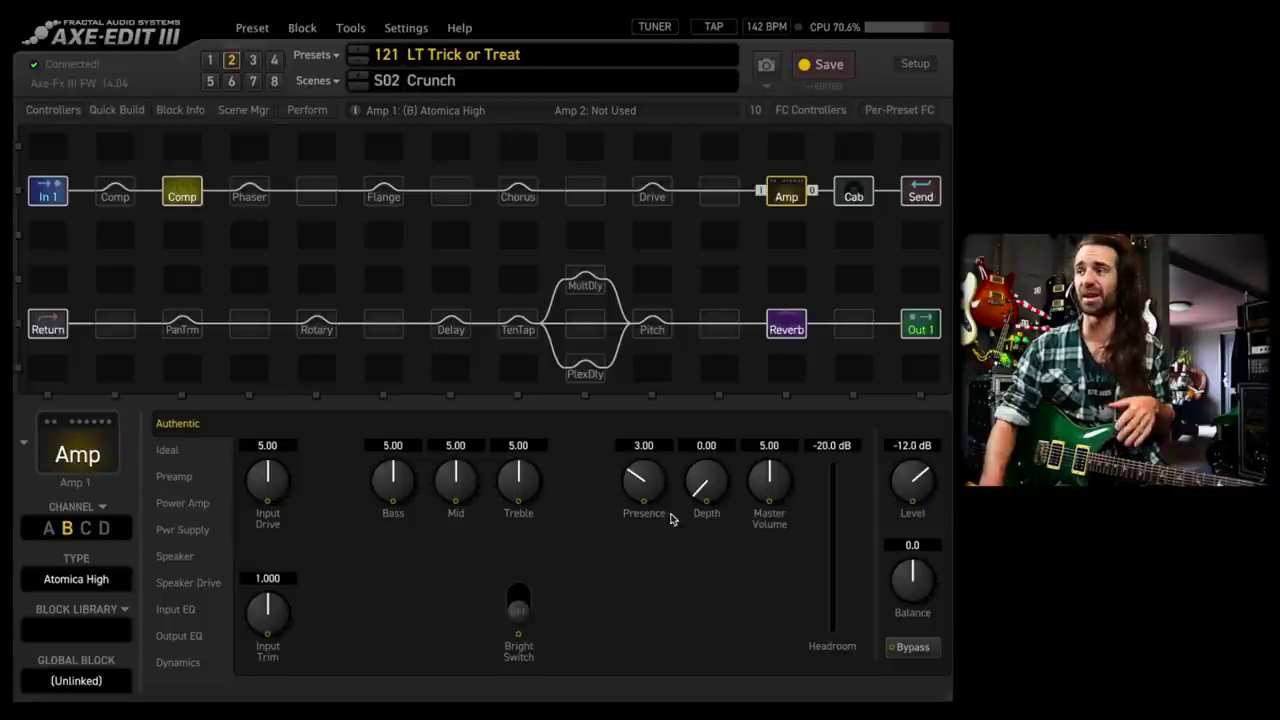
Replace the second Comp block with an empty shunt
{"action": "left_click", "coordinate": [182, 192]}
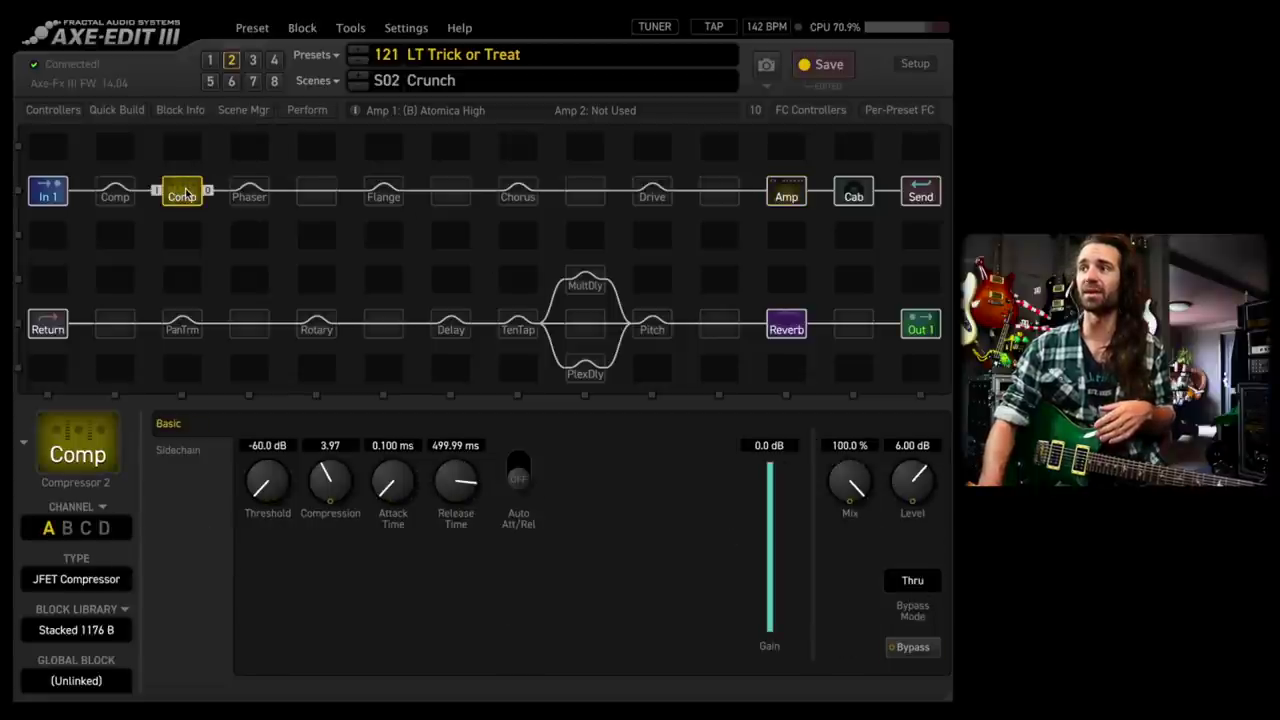
{"action": "right_click", "coordinate": [185, 192]}
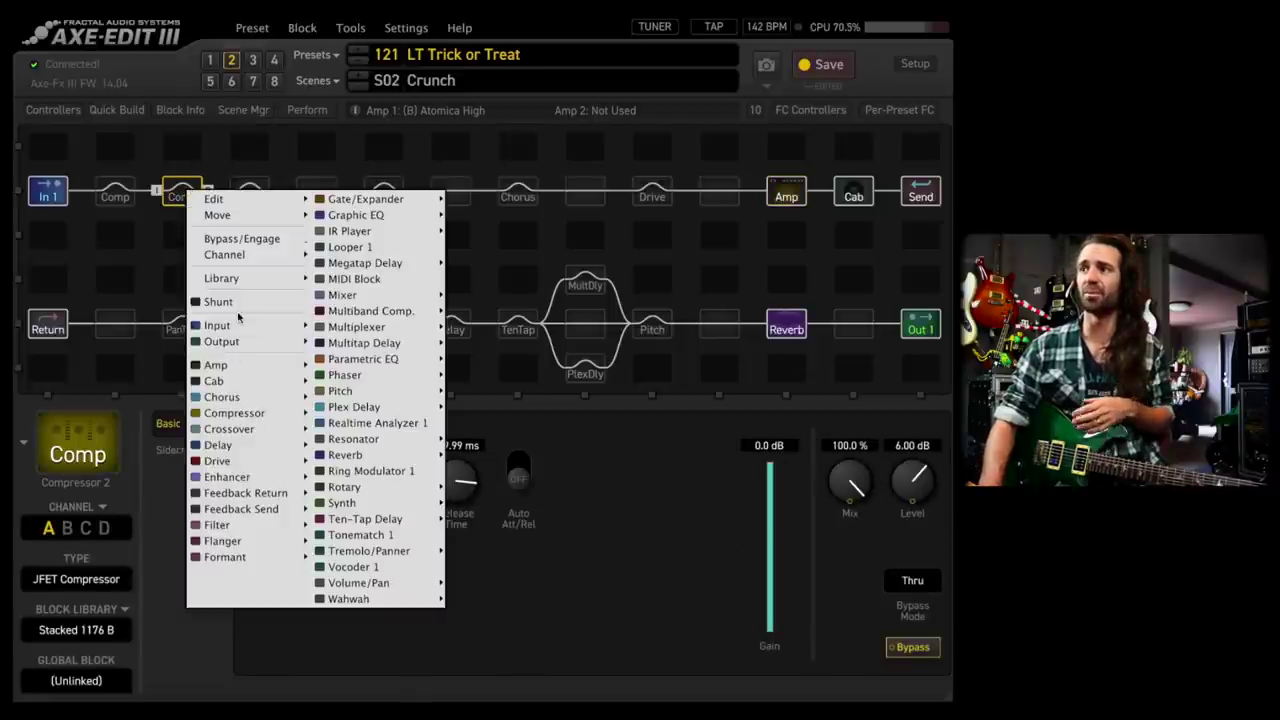
{"action": "left_click", "coordinate": [240, 302]}
Bypass and re-engage the Phaser, then return to scene S01 Clean
{"action": "left_click", "coordinate": [247, 196]}
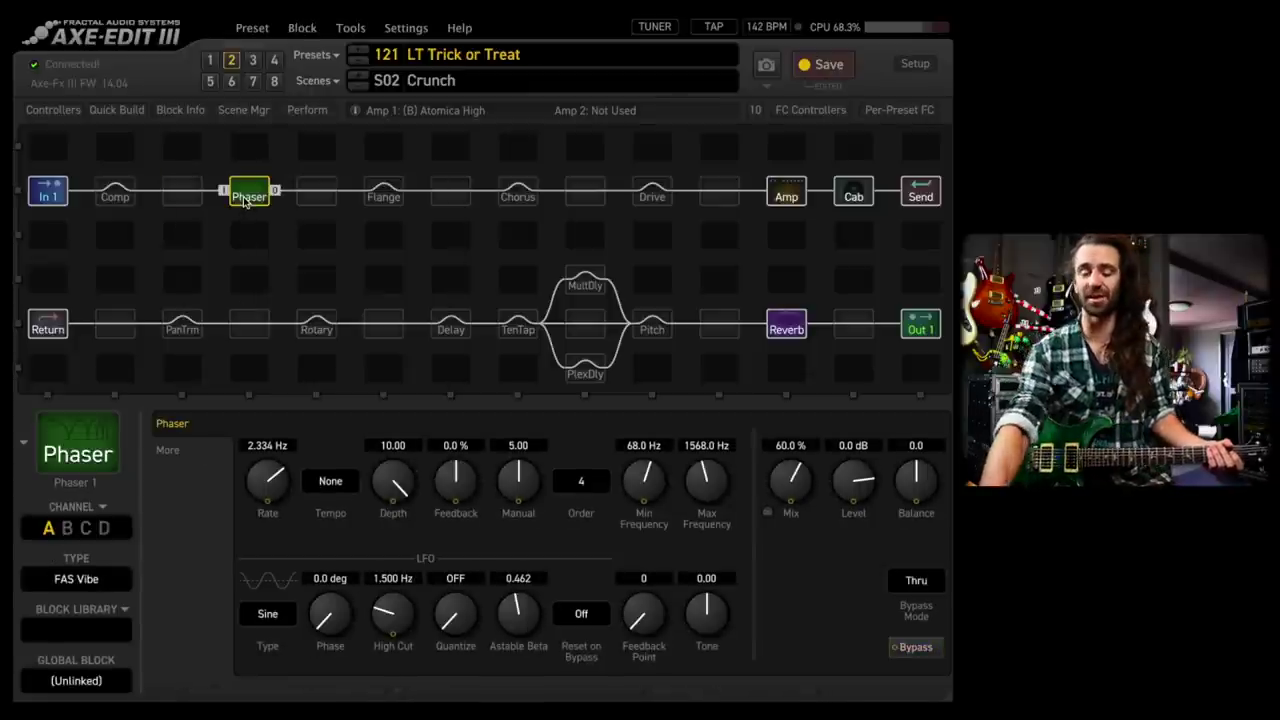
{"action": "left_click", "coordinate": [245, 199]}
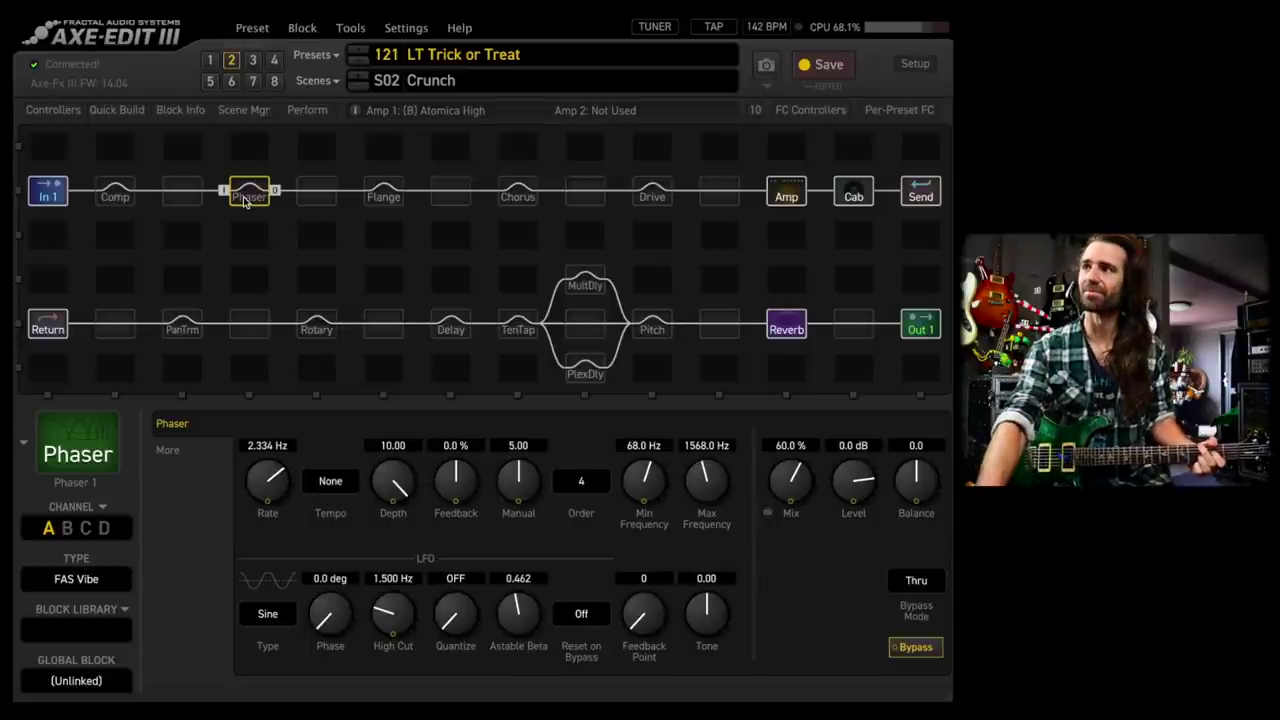
{"action": "left_click", "coordinate": [245, 199]}
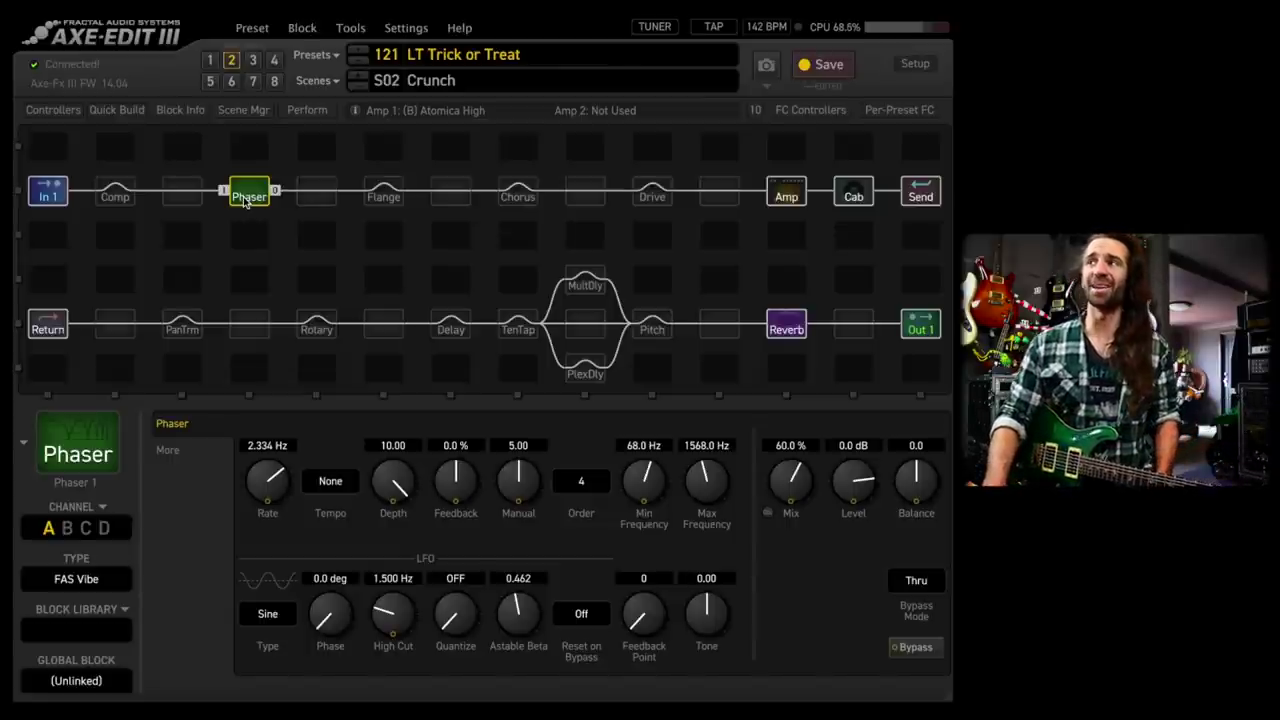
{"action": "left_click", "coordinate": [210, 61]}
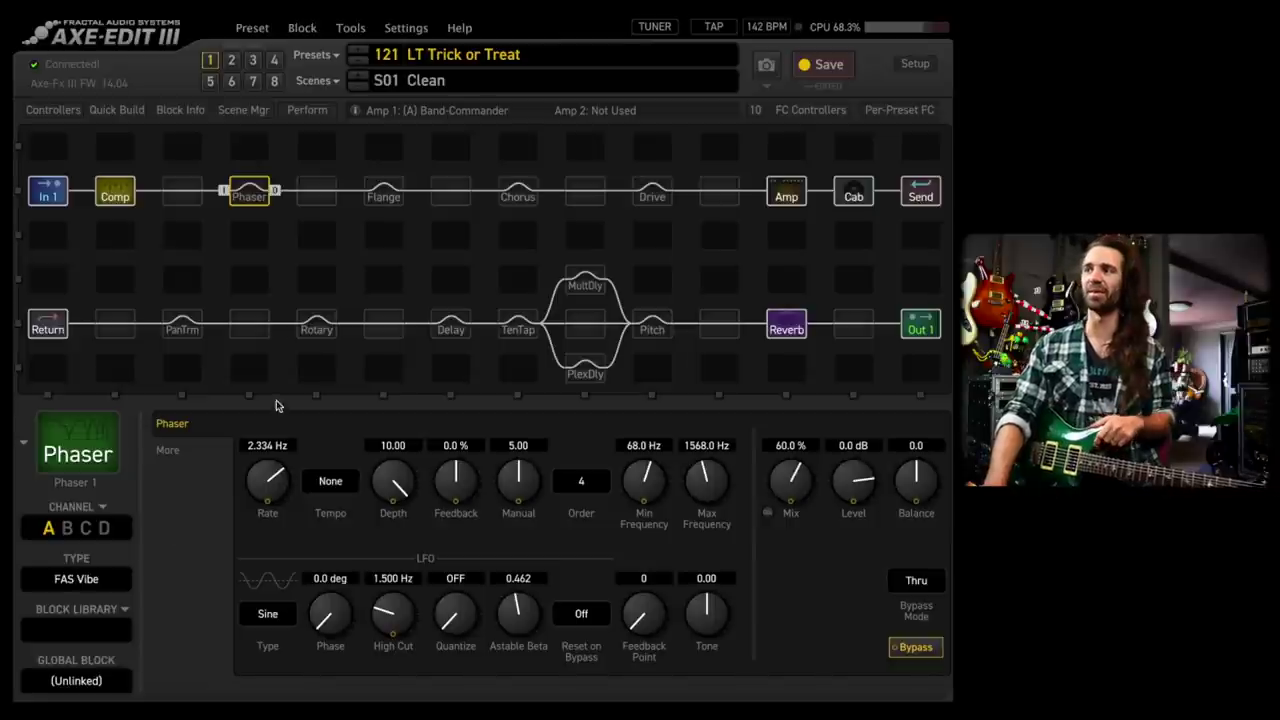
On scene S02 Crunch, set the Flange block to channel B, the MXF-117 flanger
{"action": "left_click", "coordinate": [381, 200]}
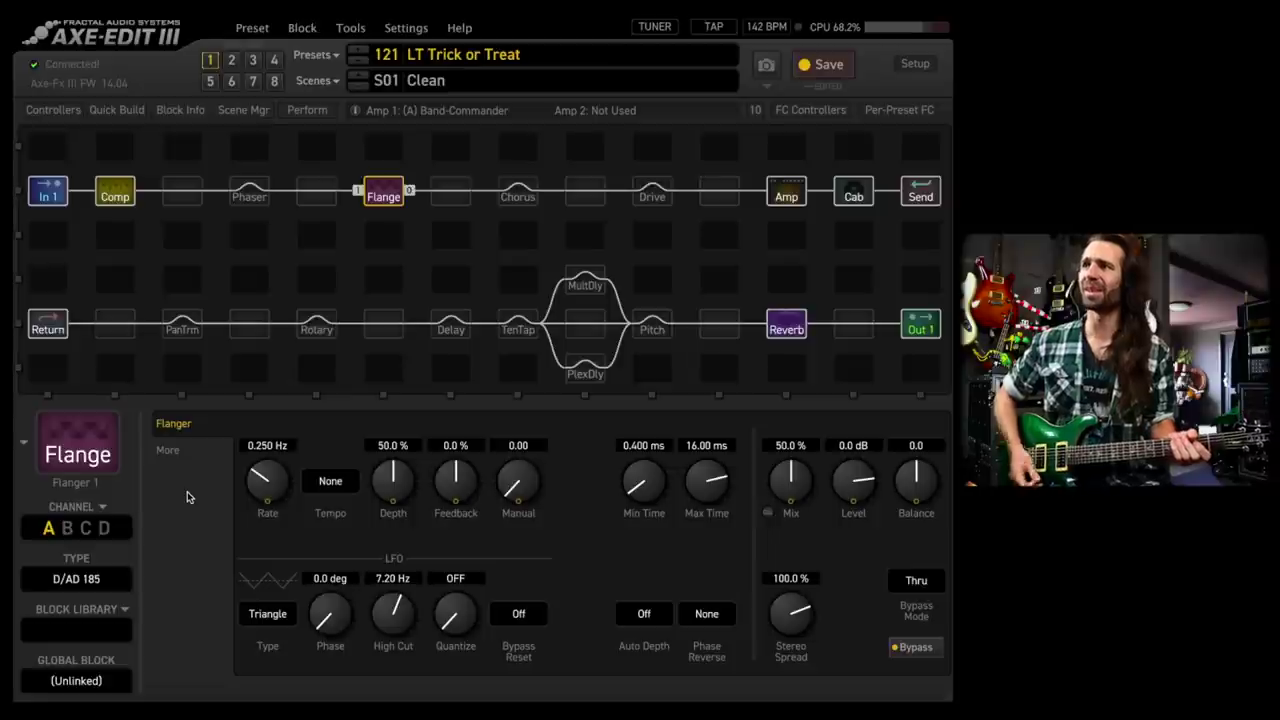
{"action": "left_click", "coordinate": [233, 61]}
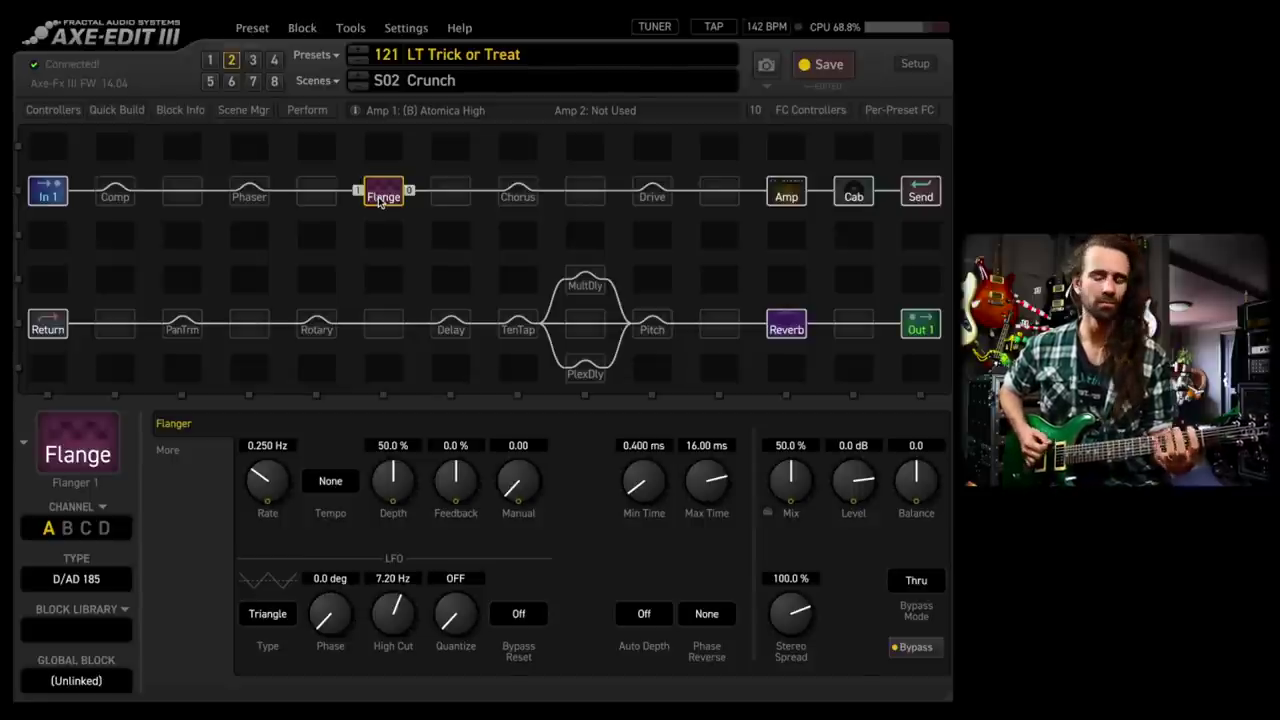
{"action": "left_click", "coordinate": [66, 528]}
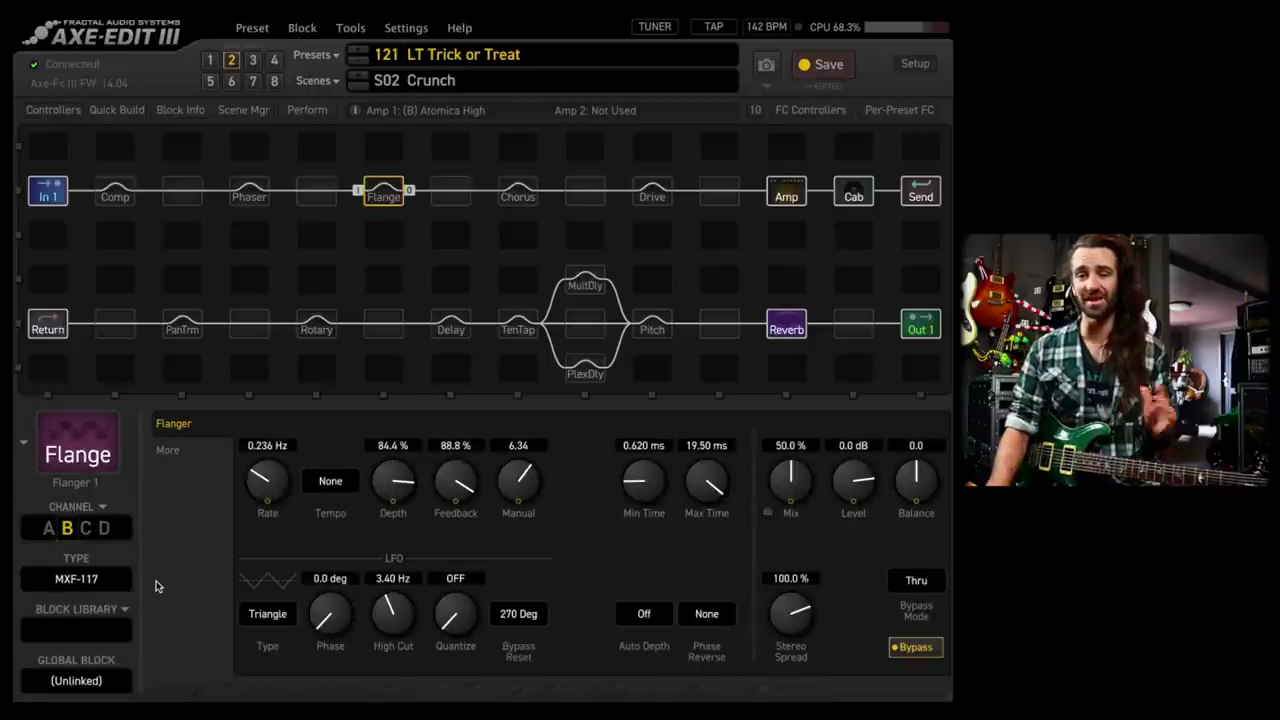
{"action": "right_click", "coordinate": [904, 648]}
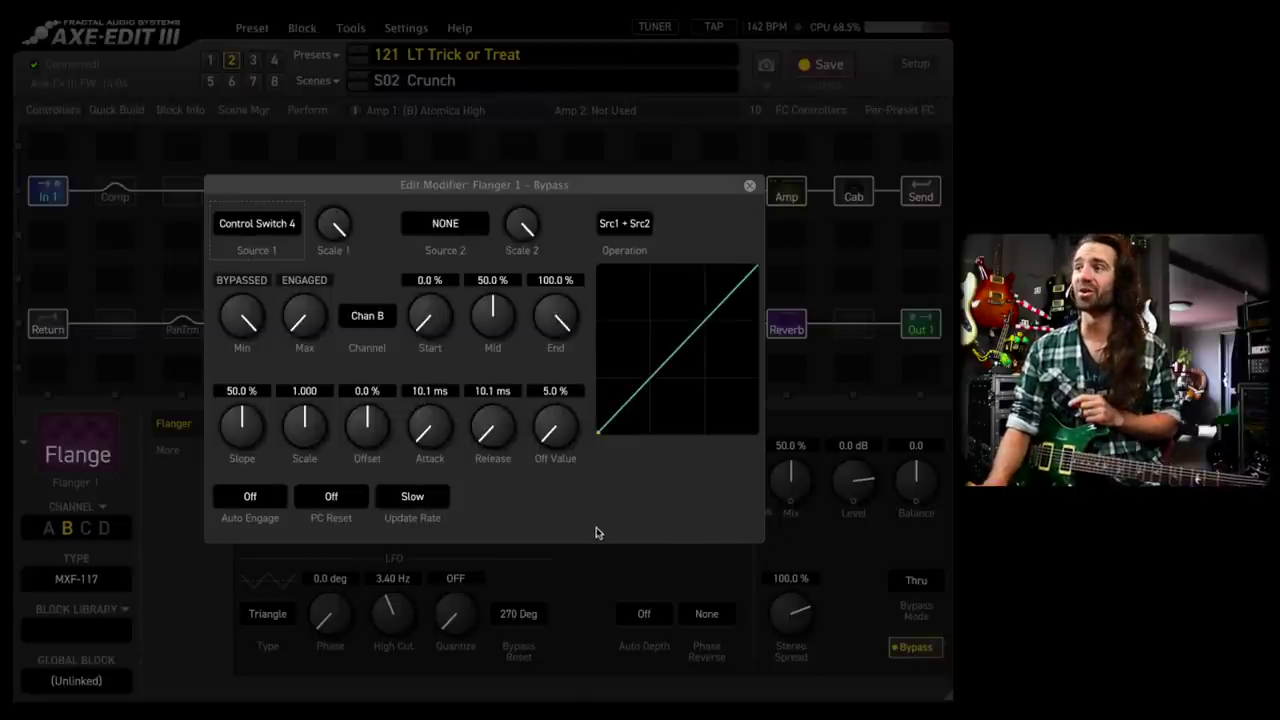
{"action": "left_click", "coordinate": [751, 188]}
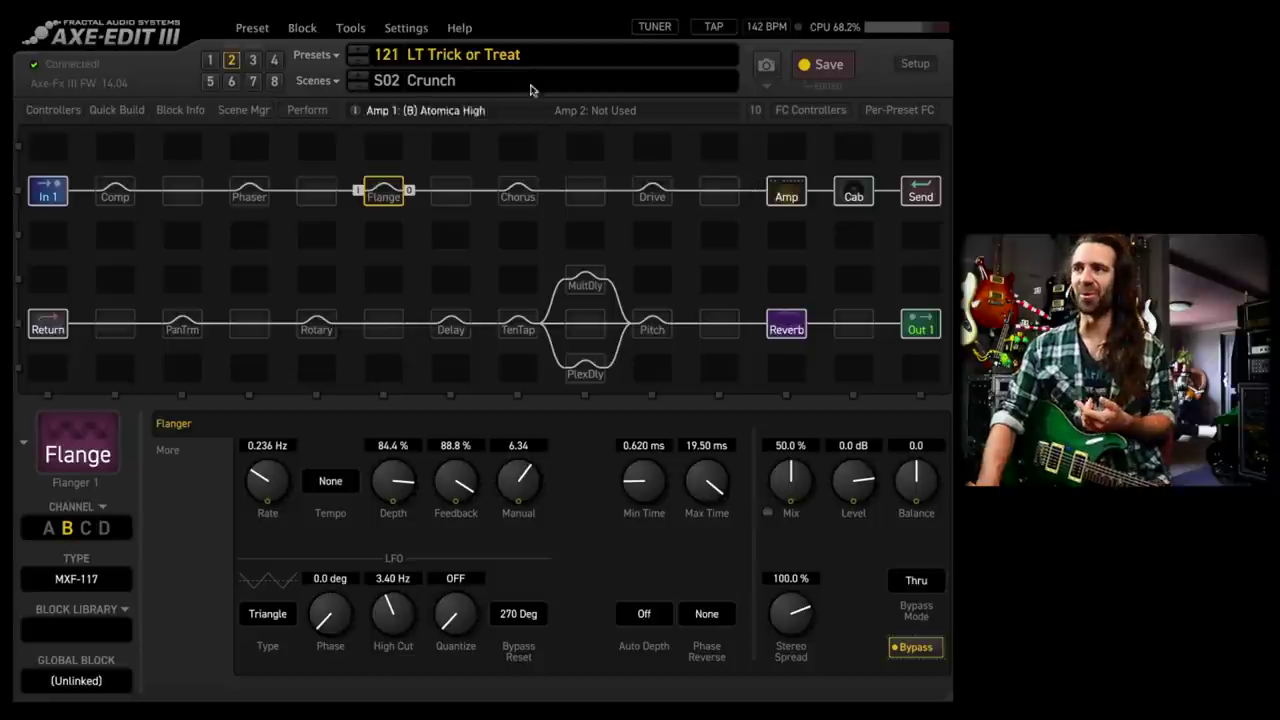
{"action": "left_click", "coordinate": [211, 61]}
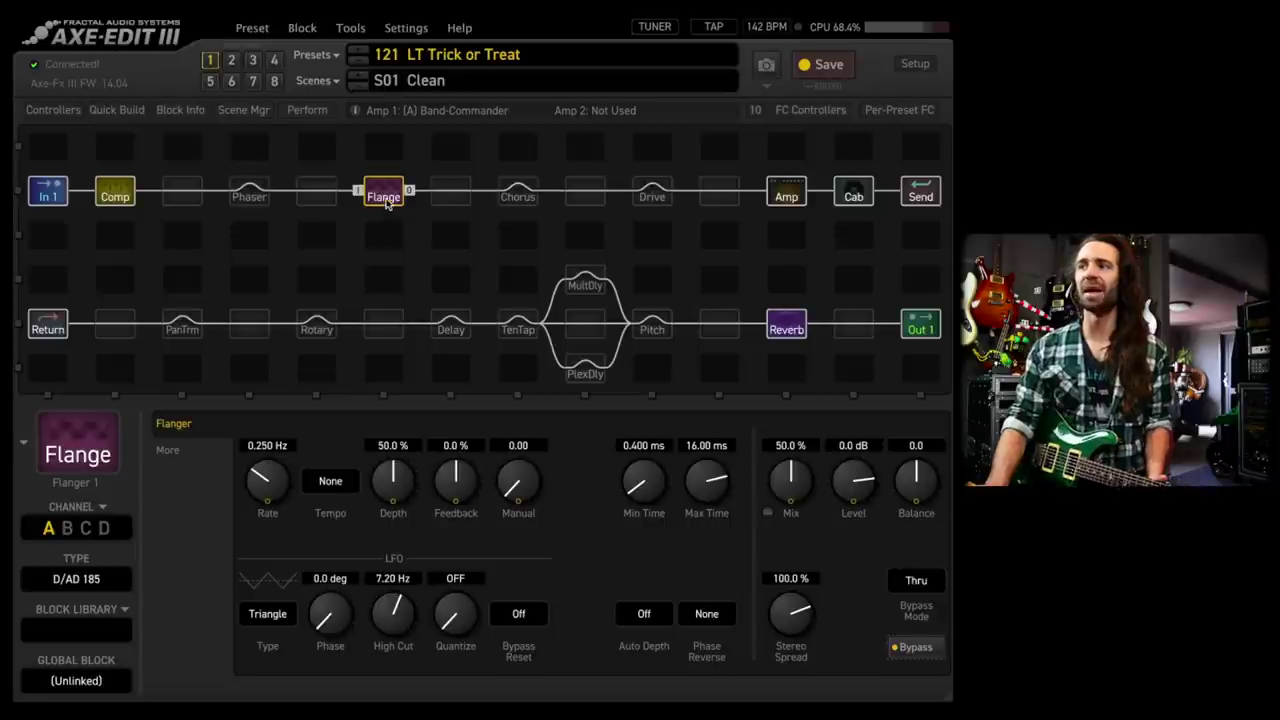
Bypass the Flange block and engage the Japan CE-2 Chorus block
{"action": "left_click", "coordinate": [388, 198], "text": "ctrl"}
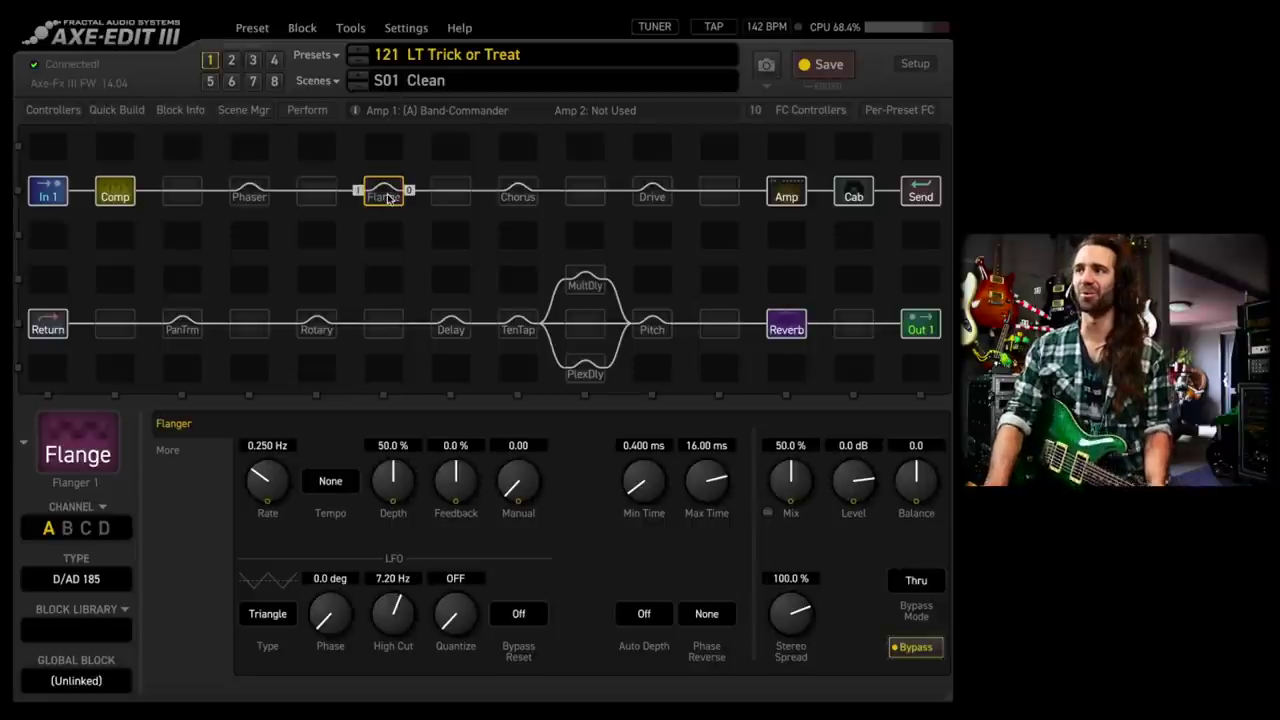
{"action": "left_click", "coordinate": [516, 198]}
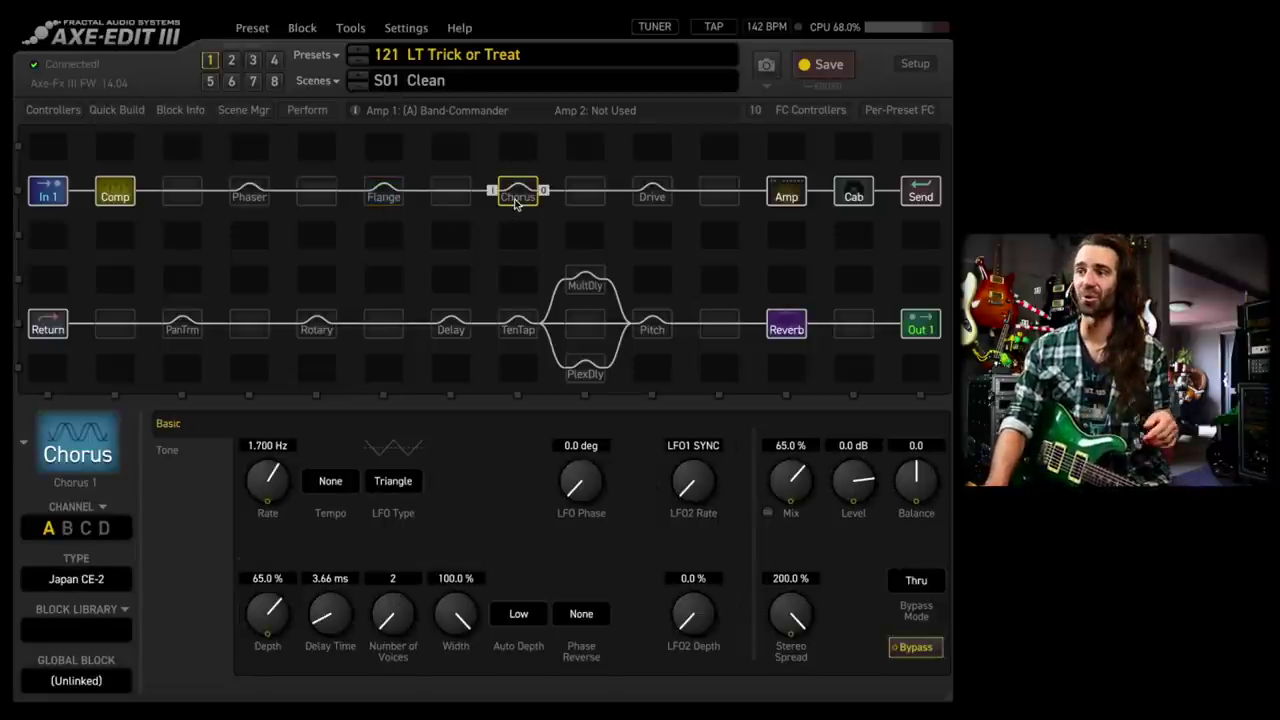
{"action": "left_click", "coordinate": [516, 198], "text": "ctrl"}
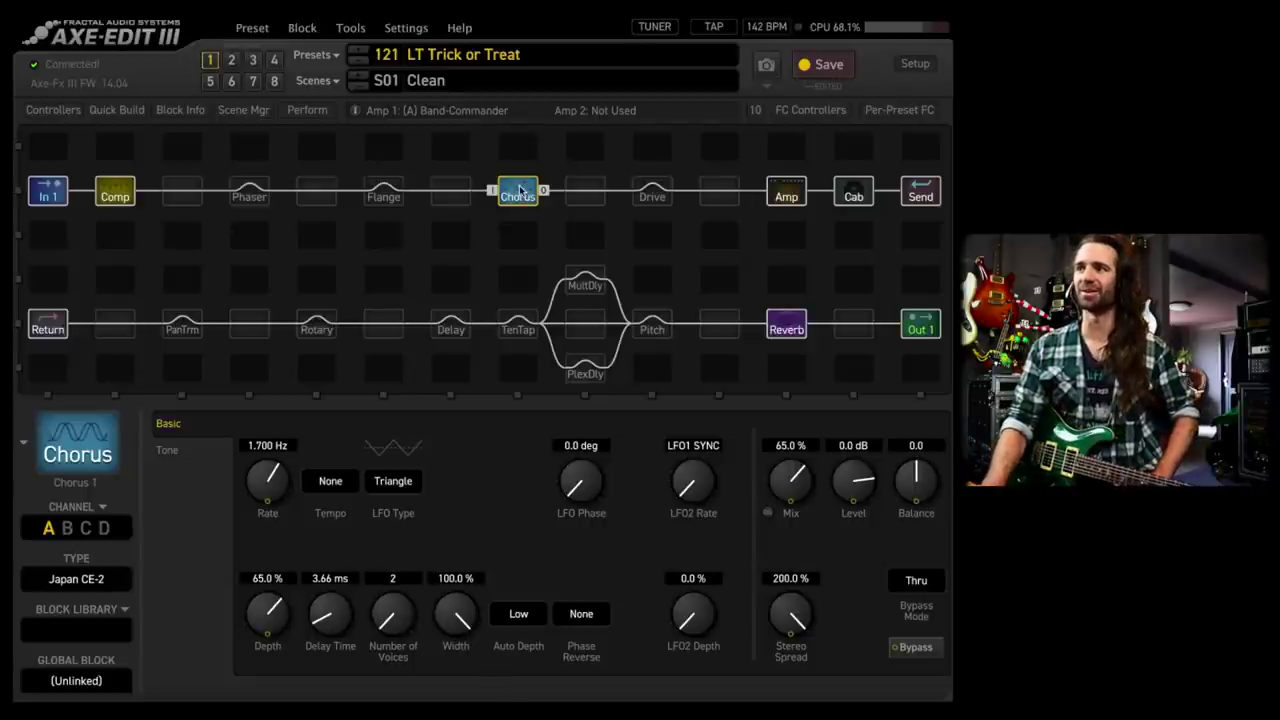
Select the Drive block and put it on channel B, Tone of Kings
{"action": "left_click", "coordinate": [655, 196]}
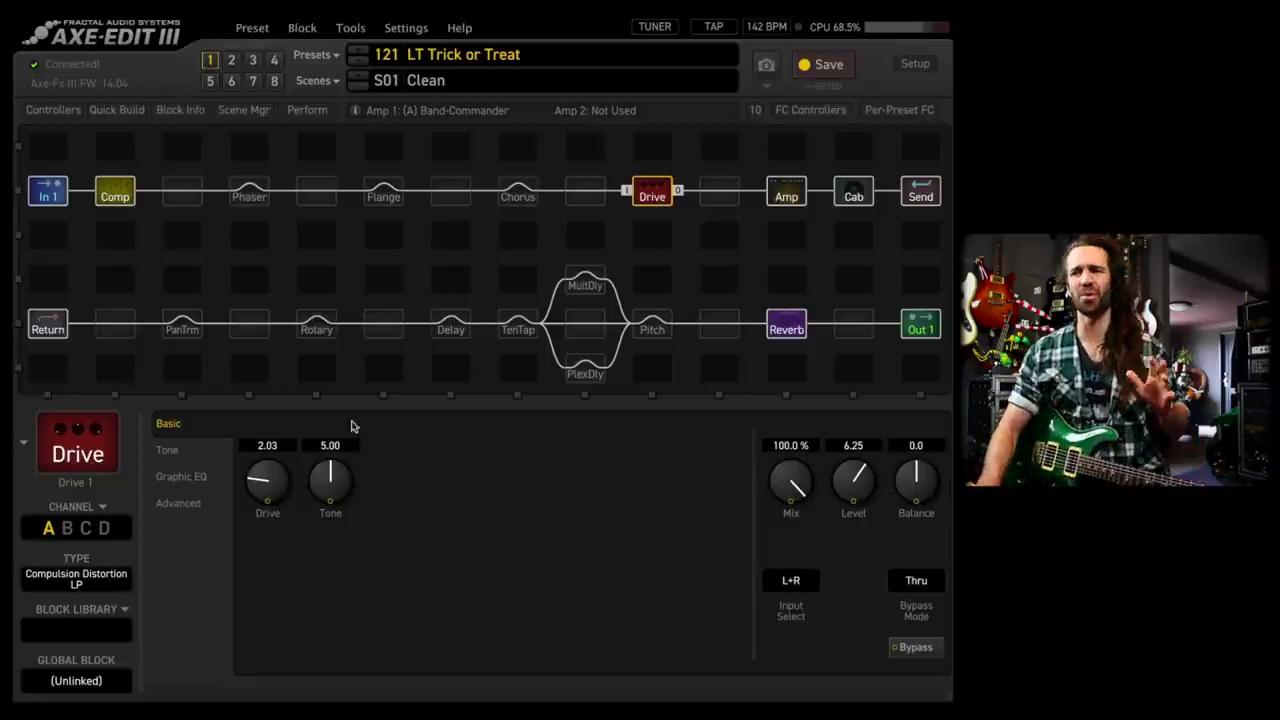
{"action": "left_click", "coordinate": [66, 528]}
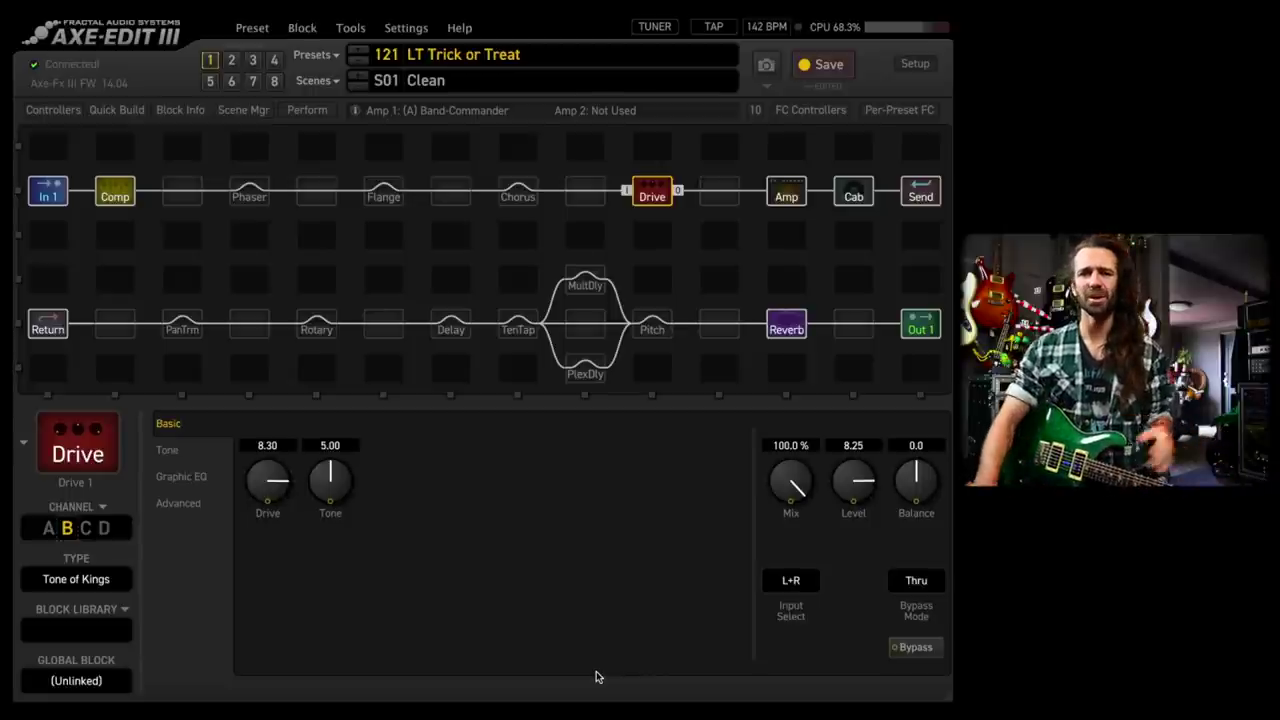
Switch the Drive block to channel C (Face Fuzz), then channel D (Octave Distortion)
{"action": "left_click", "coordinate": [87, 532]}
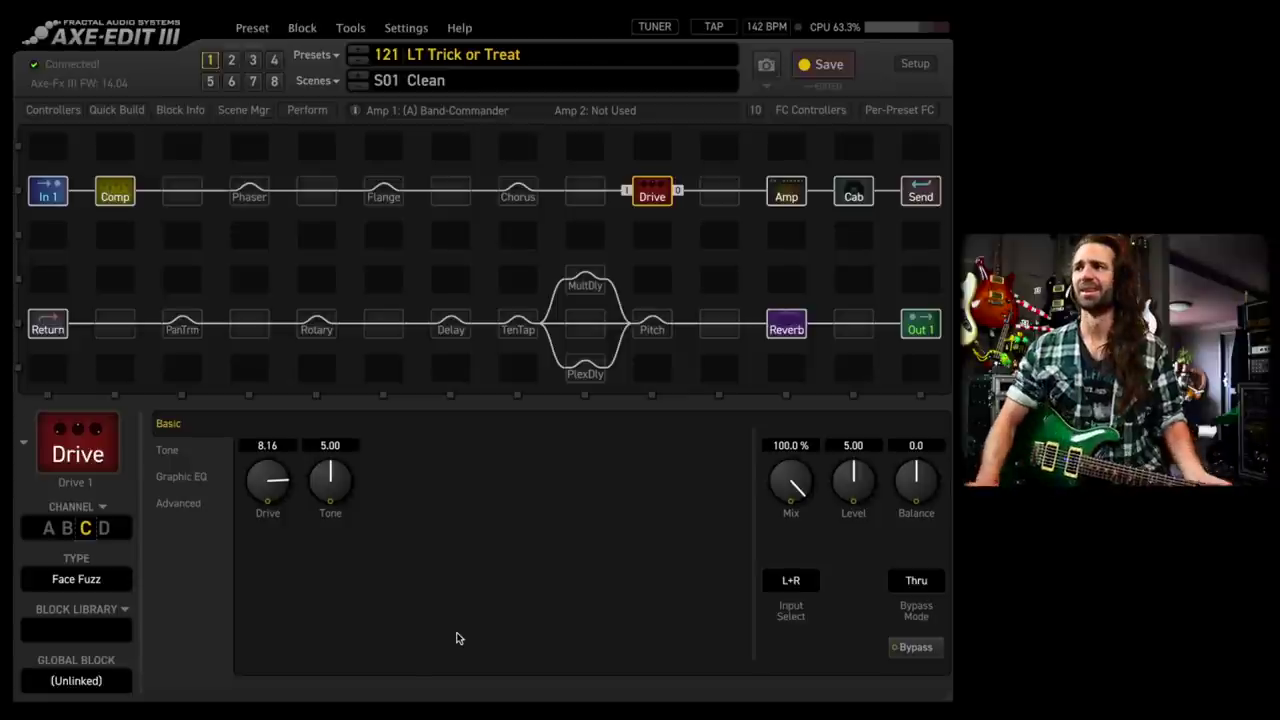
{"action": "left_click", "coordinate": [105, 529]}
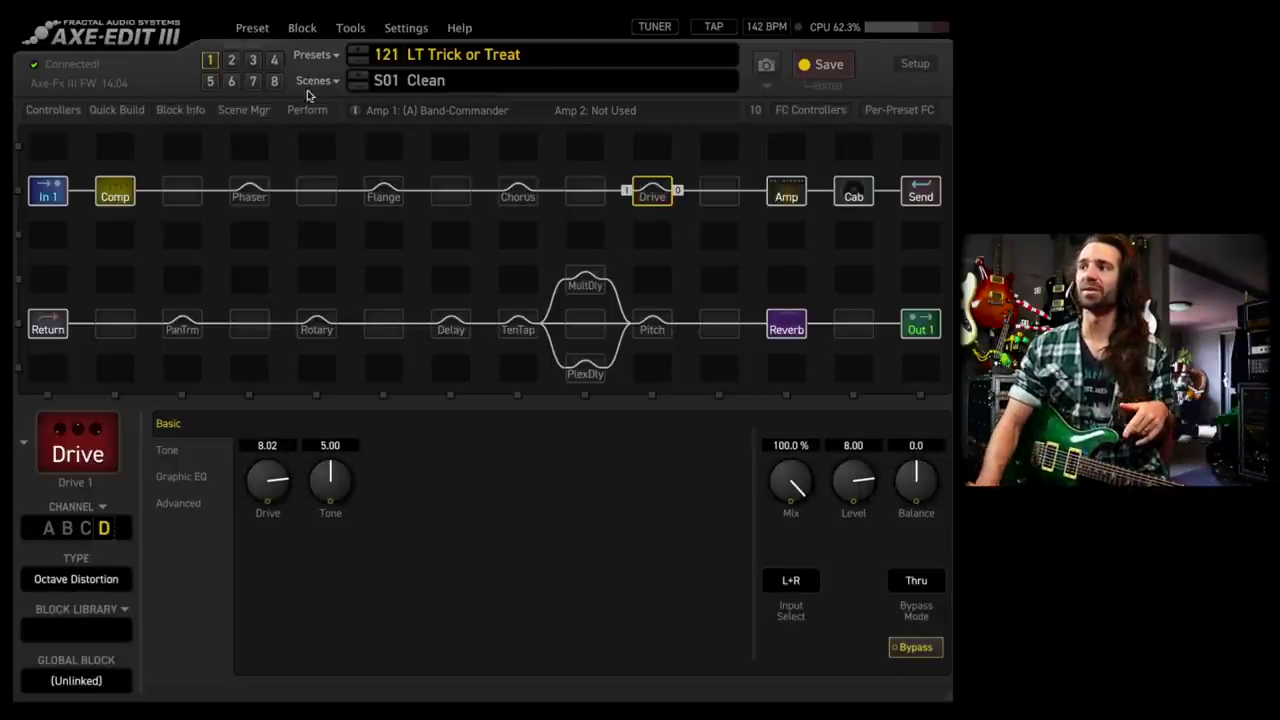
On scene S02 Crunch, put the Drive block on channel D and engage it
{"action": "left_click", "coordinate": [231, 61]}
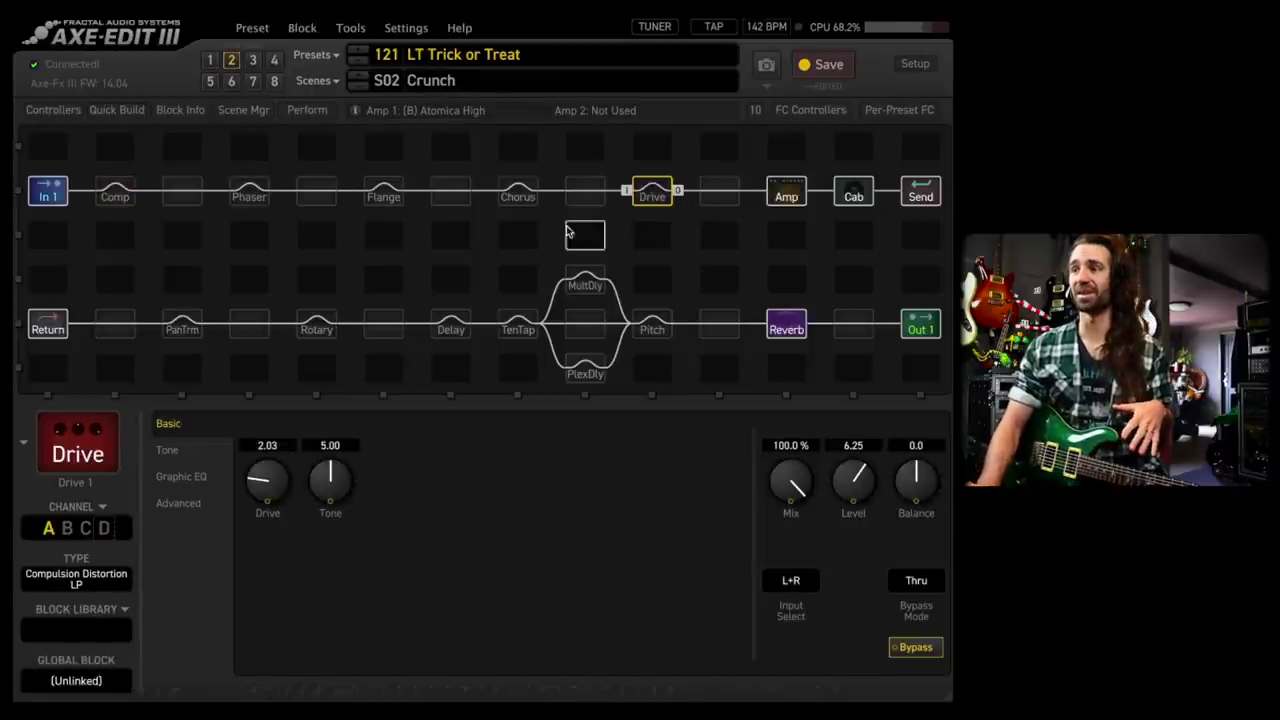
{"action": "left_click", "coordinate": [104, 528]}
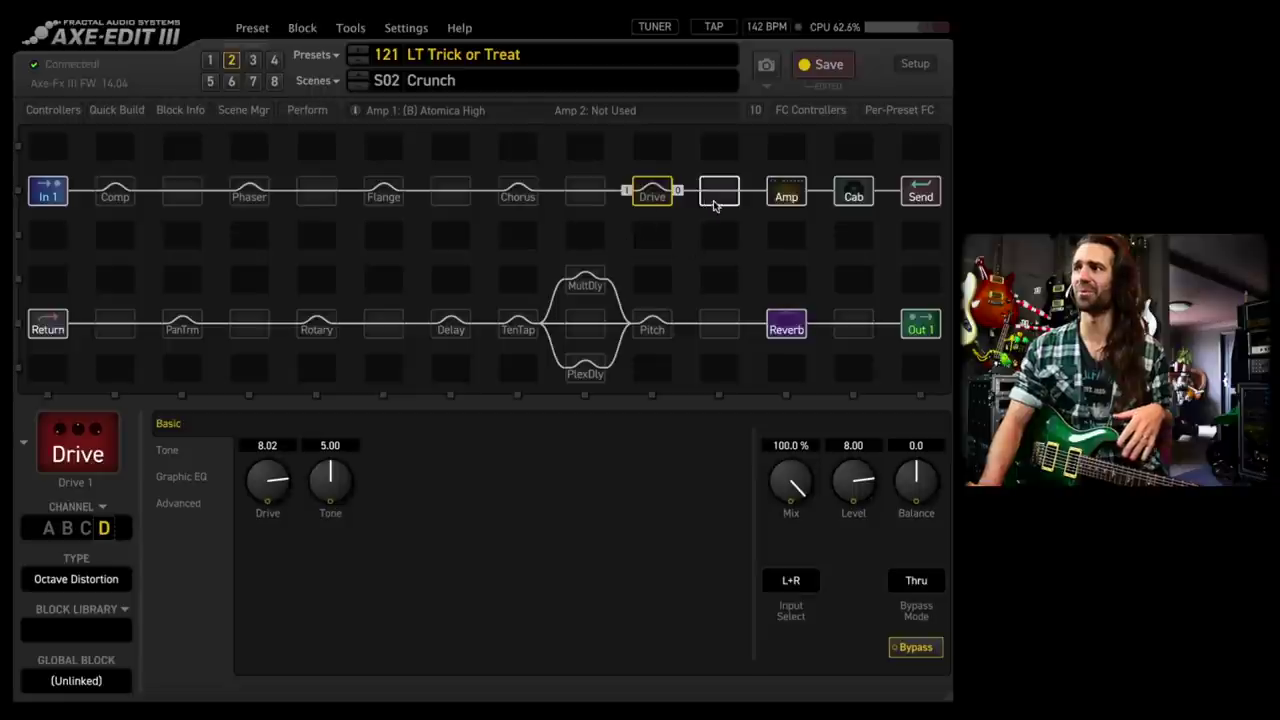
{"action": "left_click", "coordinate": [657, 196]}
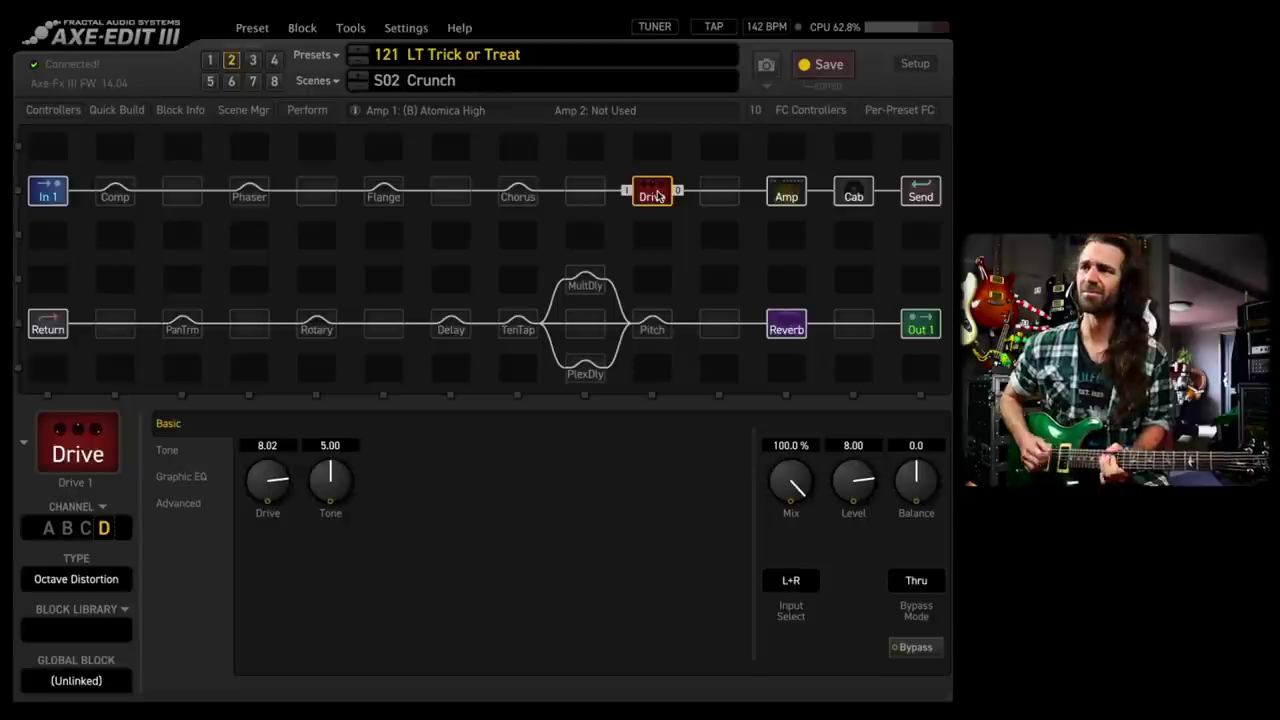
Check the Phaser's settings, then set the Drive block to channel C Face Fuzz
{"action": "left_click", "coordinate": [246, 192]}
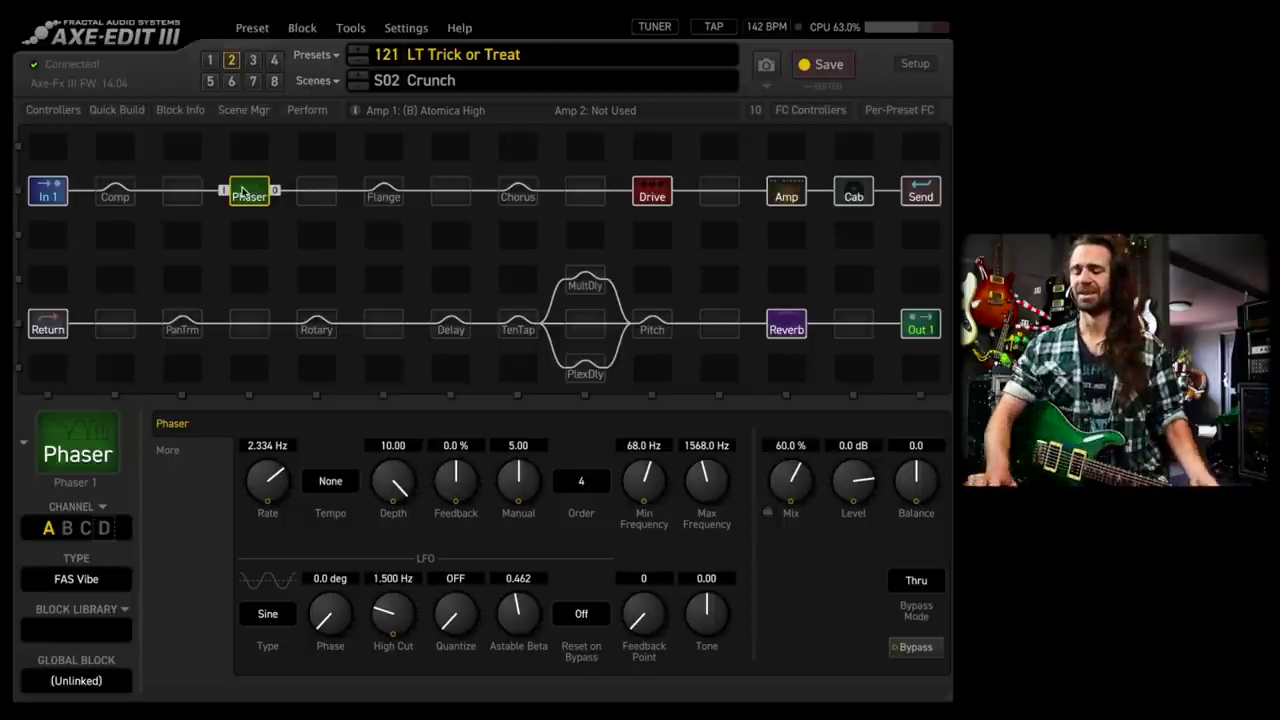
{"action": "left_click", "coordinate": [652, 190]}
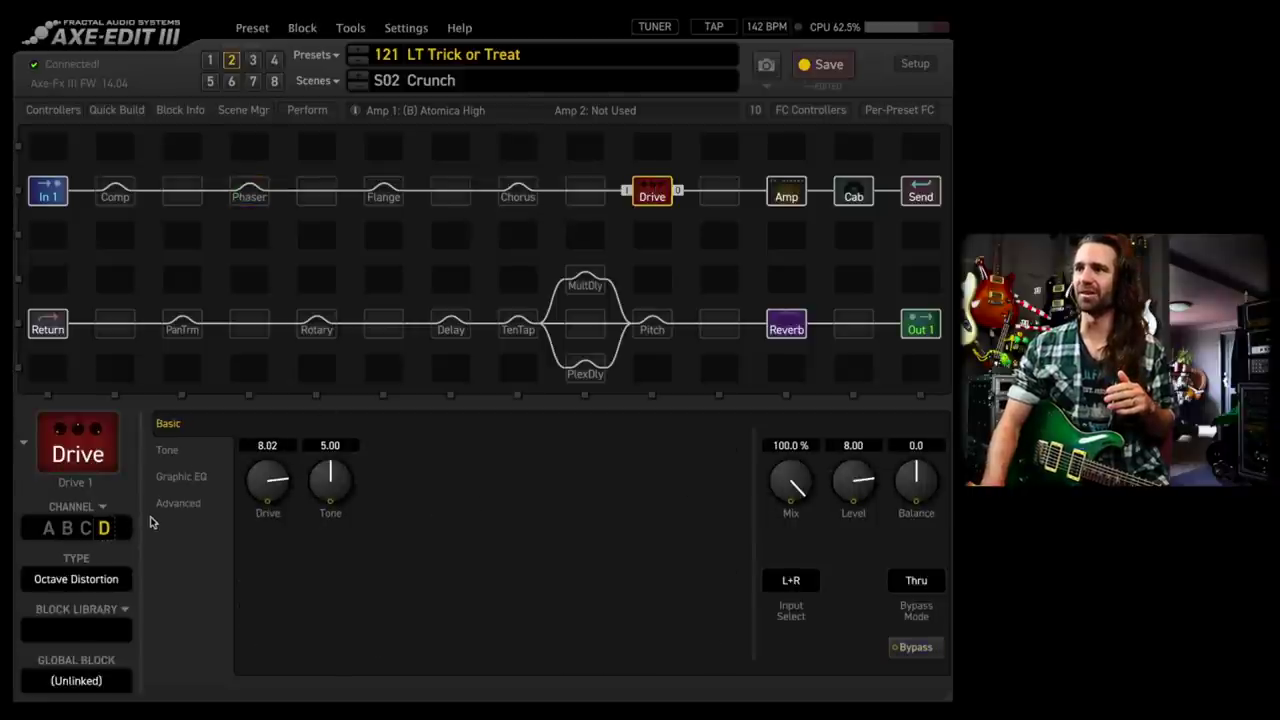
{"action": "left_click", "coordinate": [85, 528]}
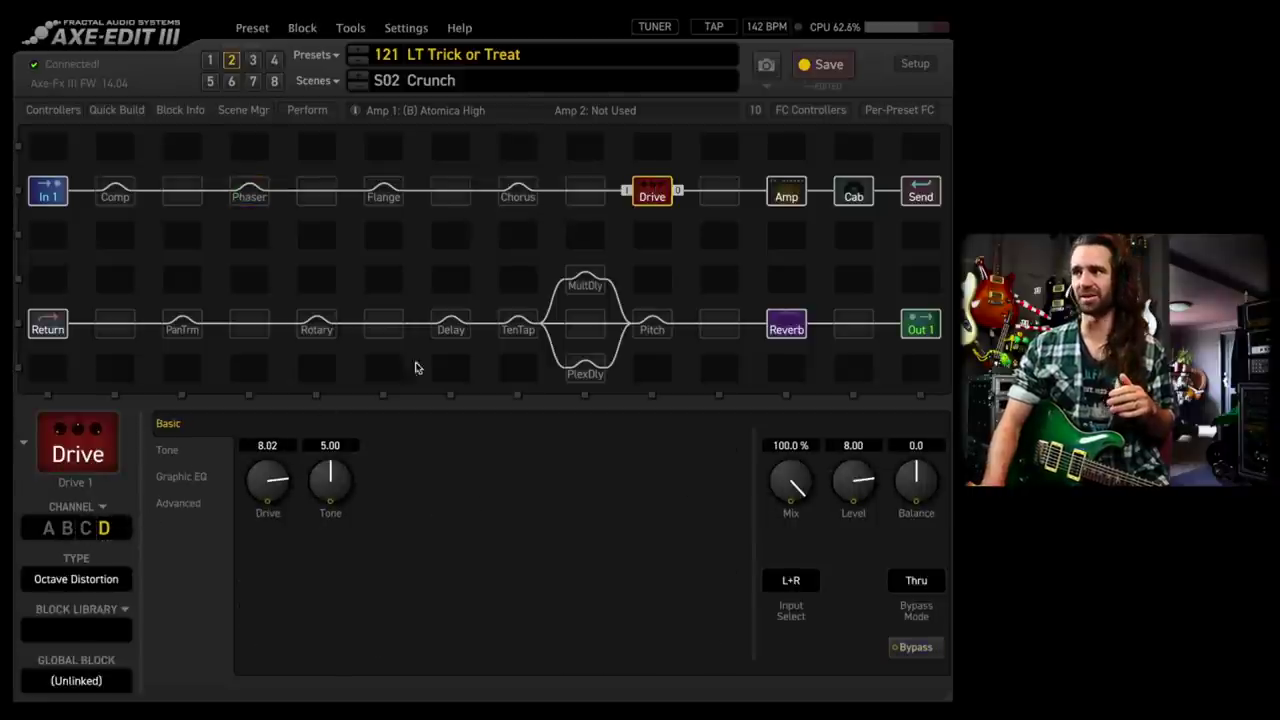
Return to scene S01 Clean and show the PanTrm Bias Trem settings (3.000 Hz, 80% depth)
{"action": "left_click", "coordinate": [209, 61]}
{"action": "left_click", "coordinate": [209, 61]}
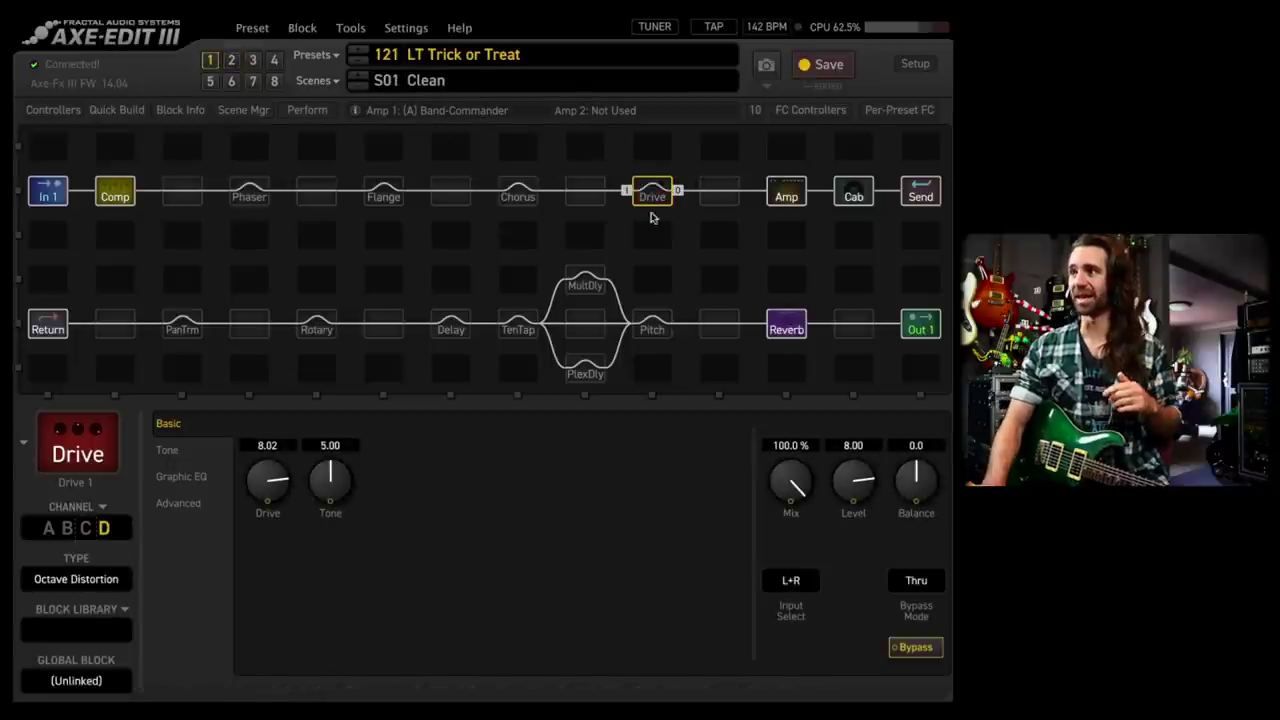
{"action": "left_click", "coordinate": [176, 332]}
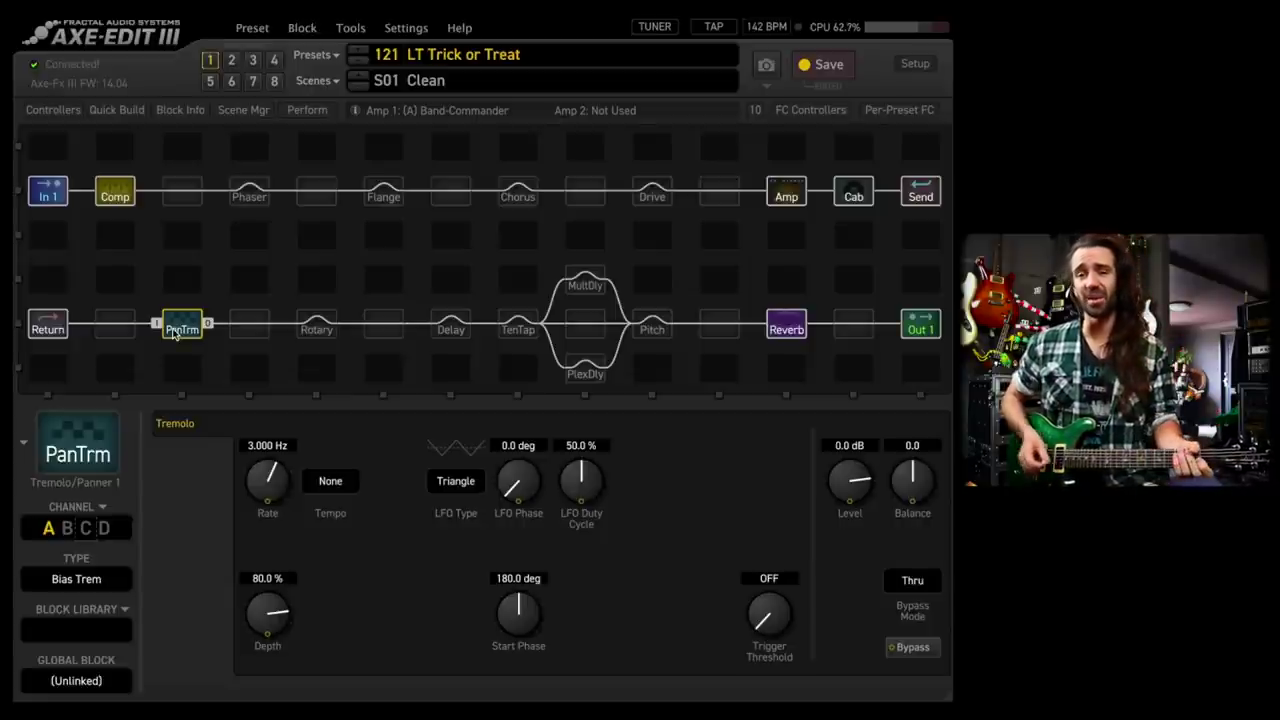
{"action": "left_click", "coordinate": [786, 190]}
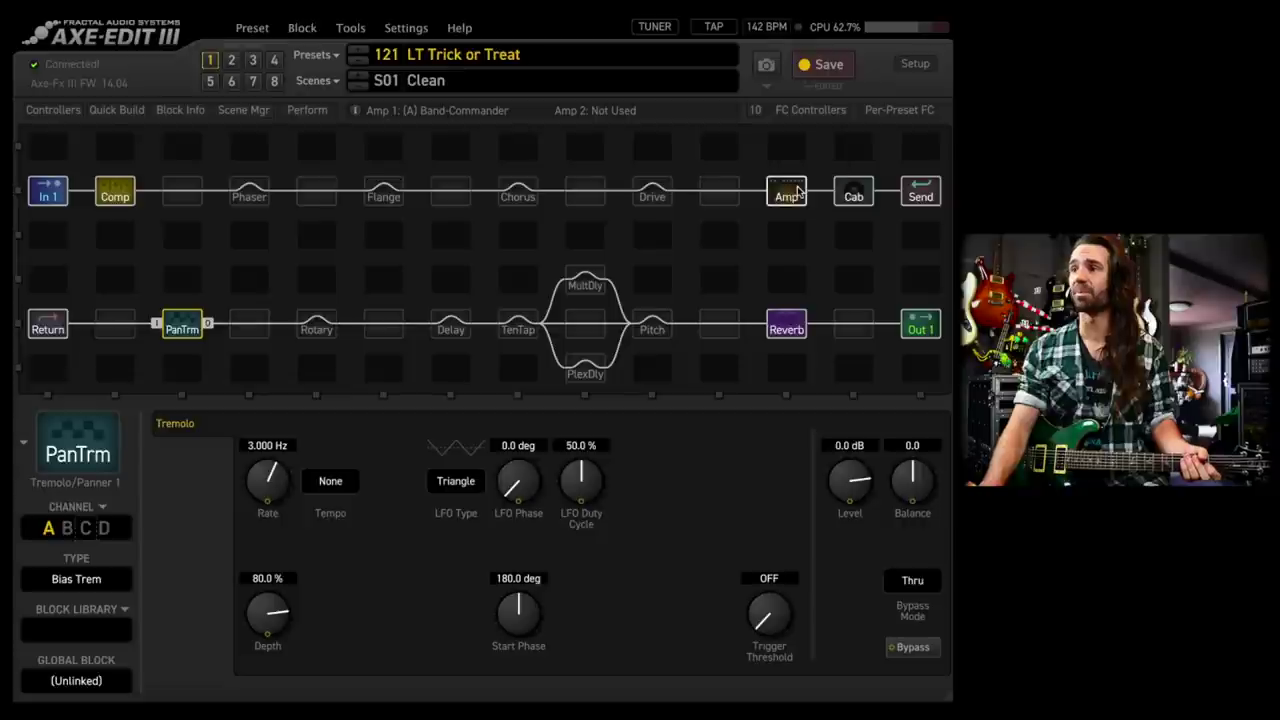
Compare the amp's Pwr Supply parameters with the PanTrm tremolo, which ends up bypassed
{"action": "left_click", "coordinate": [214, 530]}
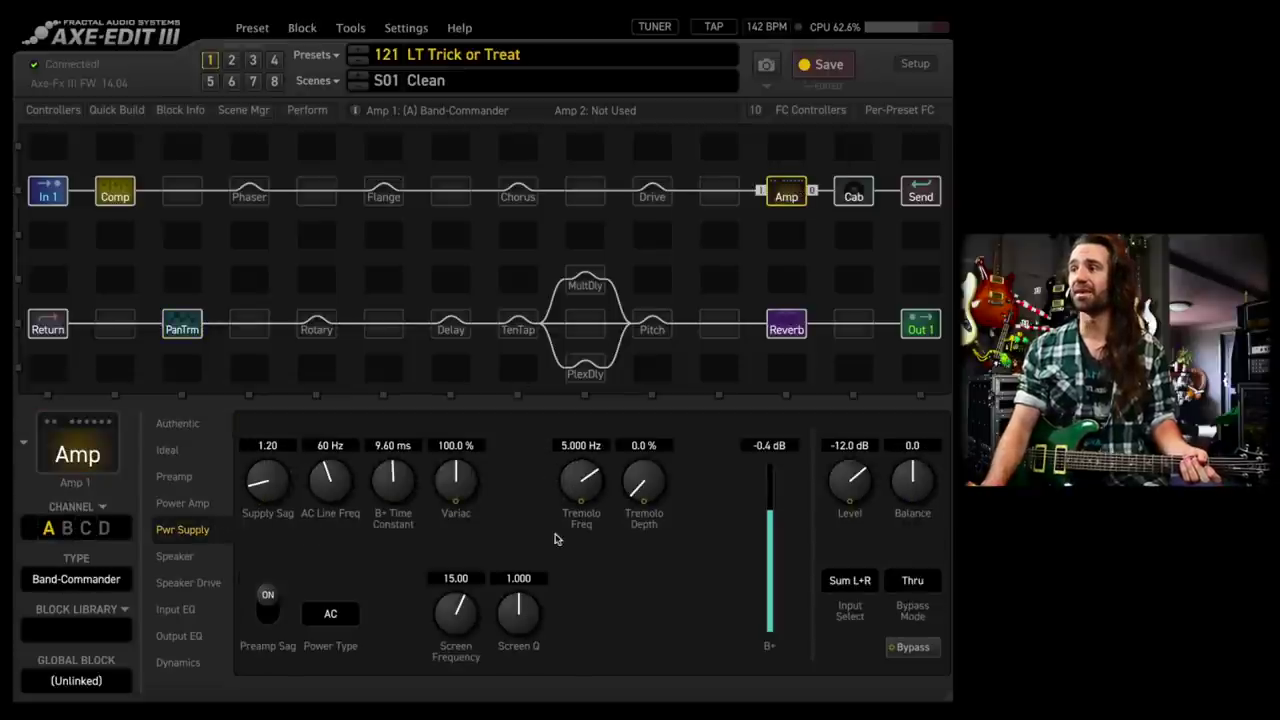
{"action": "left_click", "coordinate": [175, 327]}
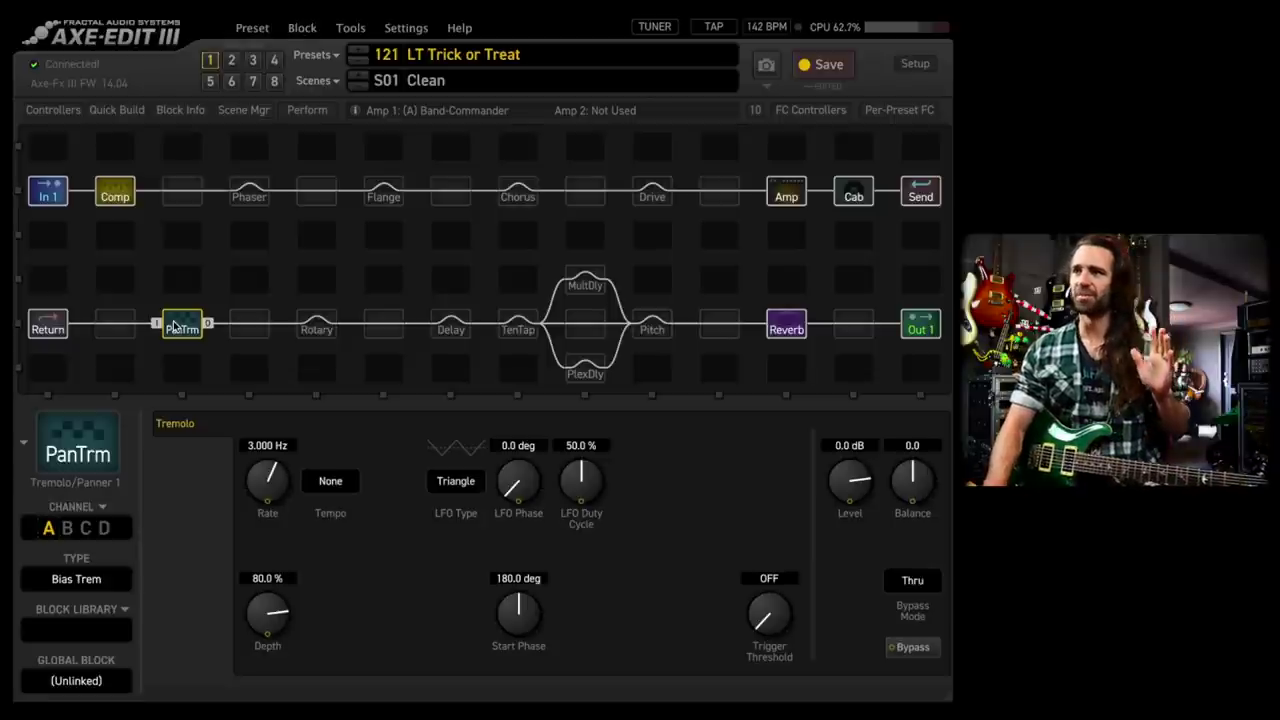
Review the Rotary block (6.500 Hz, 25% depth, 50% mix) and bypass it
{"action": "left_click", "coordinate": [318, 333]}
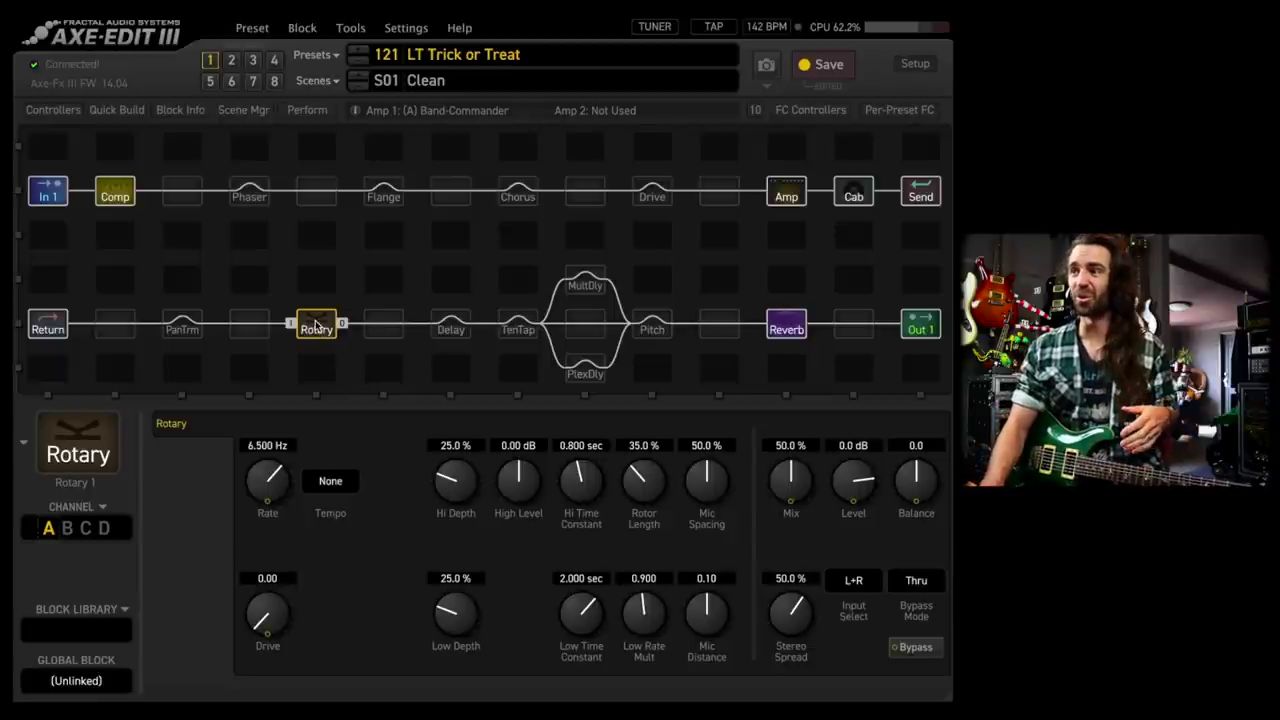
{"action": "left_click", "coordinate": [316, 325]}
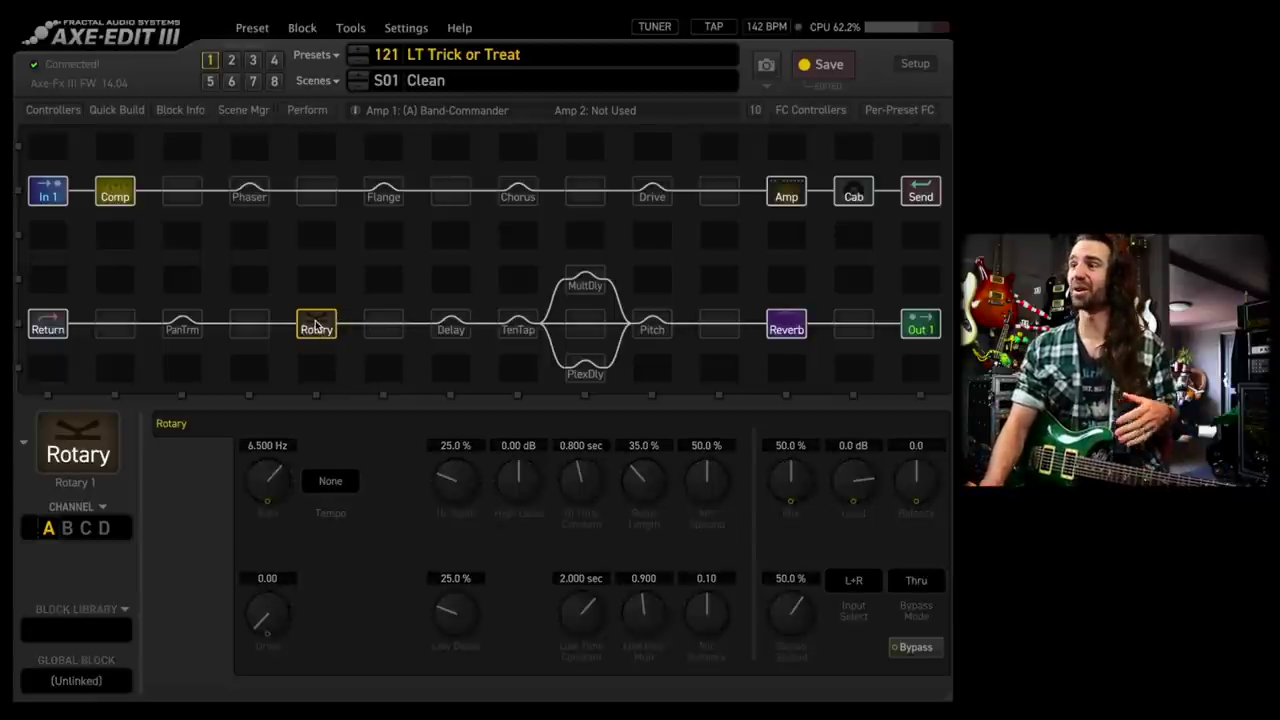
Engage the Stereo BBD Delay block and raise its mix from 15% to 32%
{"action": "left_click", "coordinate": [451, 326]}
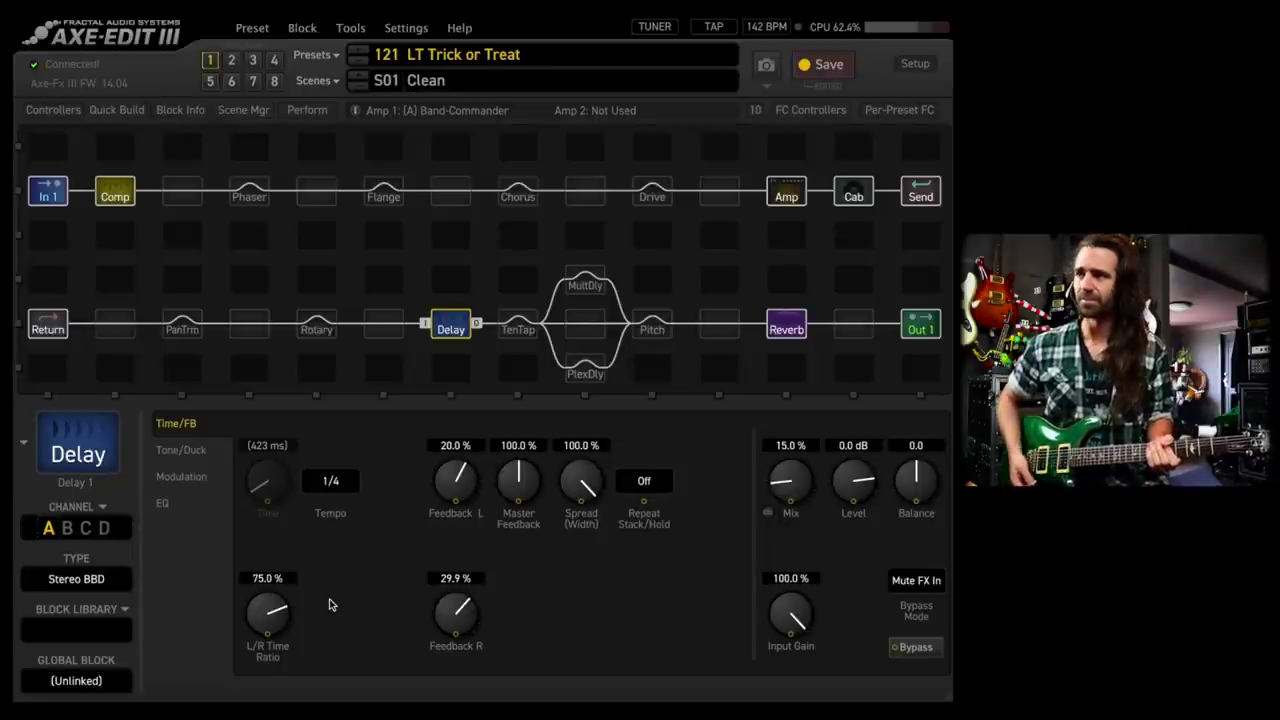
{"action": "left_click_drag", "start_coordinate": [792, 480], "coordinate": [808, 417]}
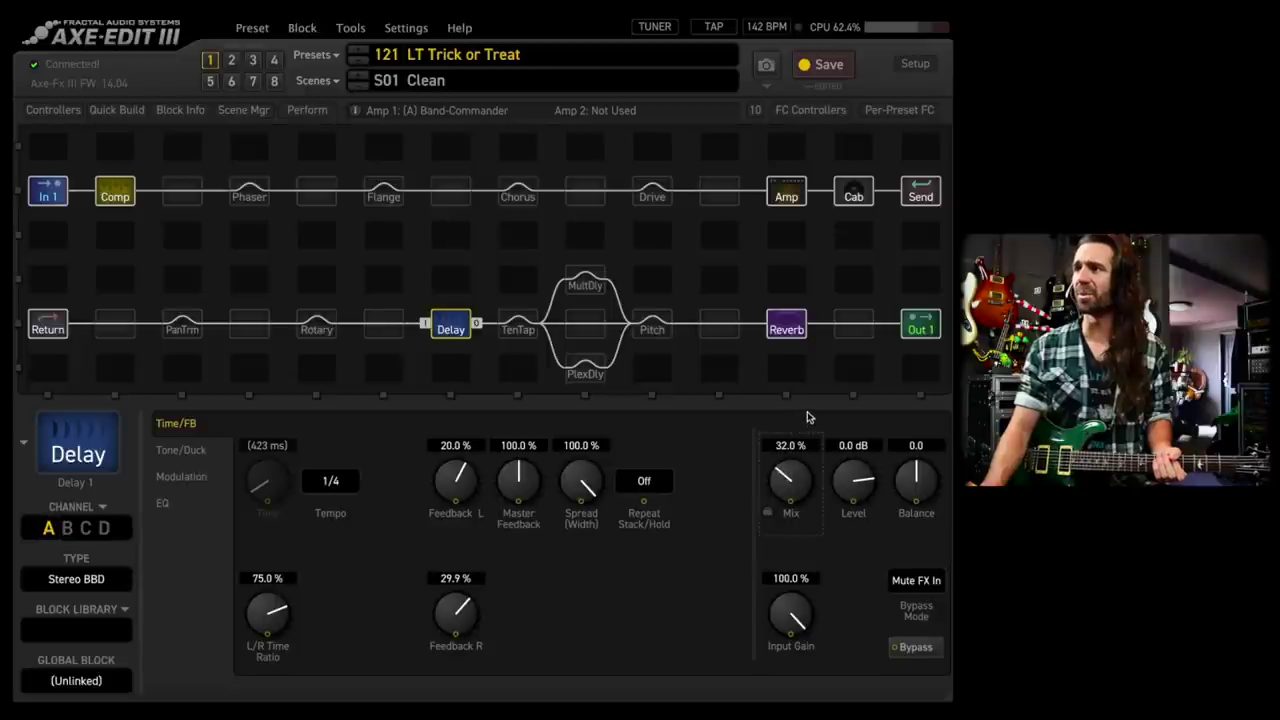
Put the Drive block on channel C Face Fuzz, with the delay staying at 32% mix
{"action": "left_click", "coordinate": [86, 531]}
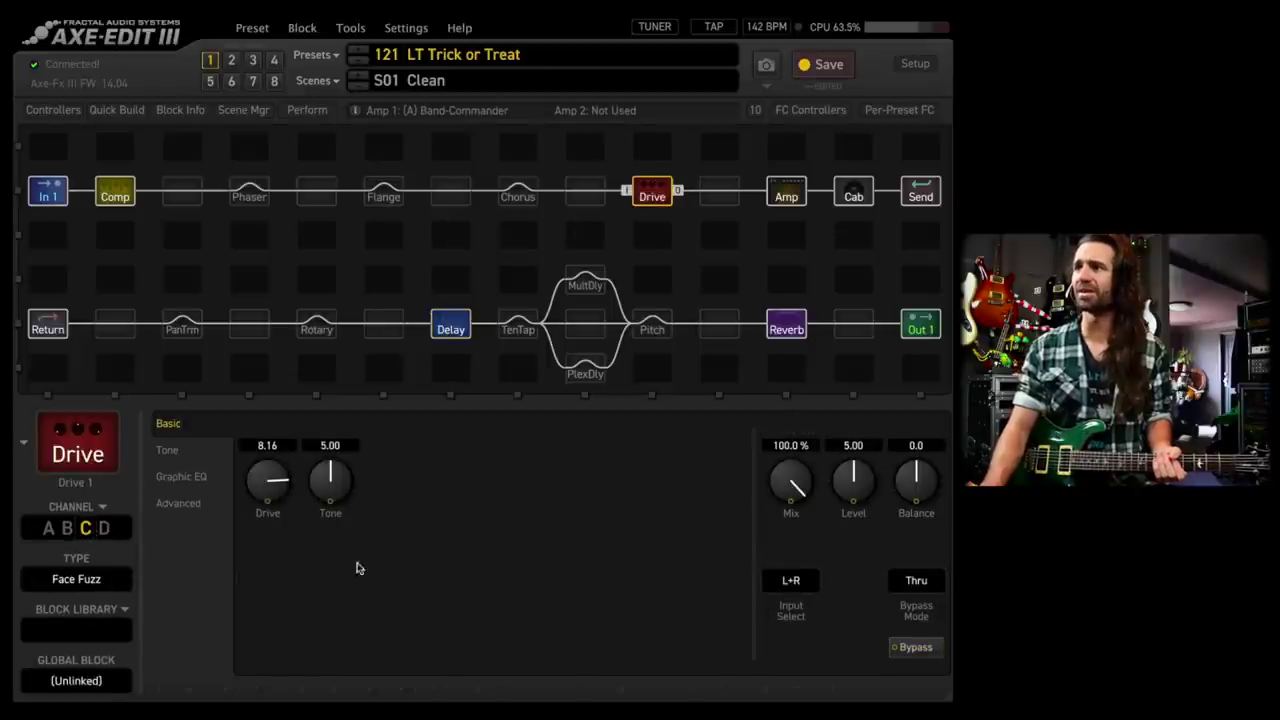
{"action": "left_click", "coordinate": [460, 324]}
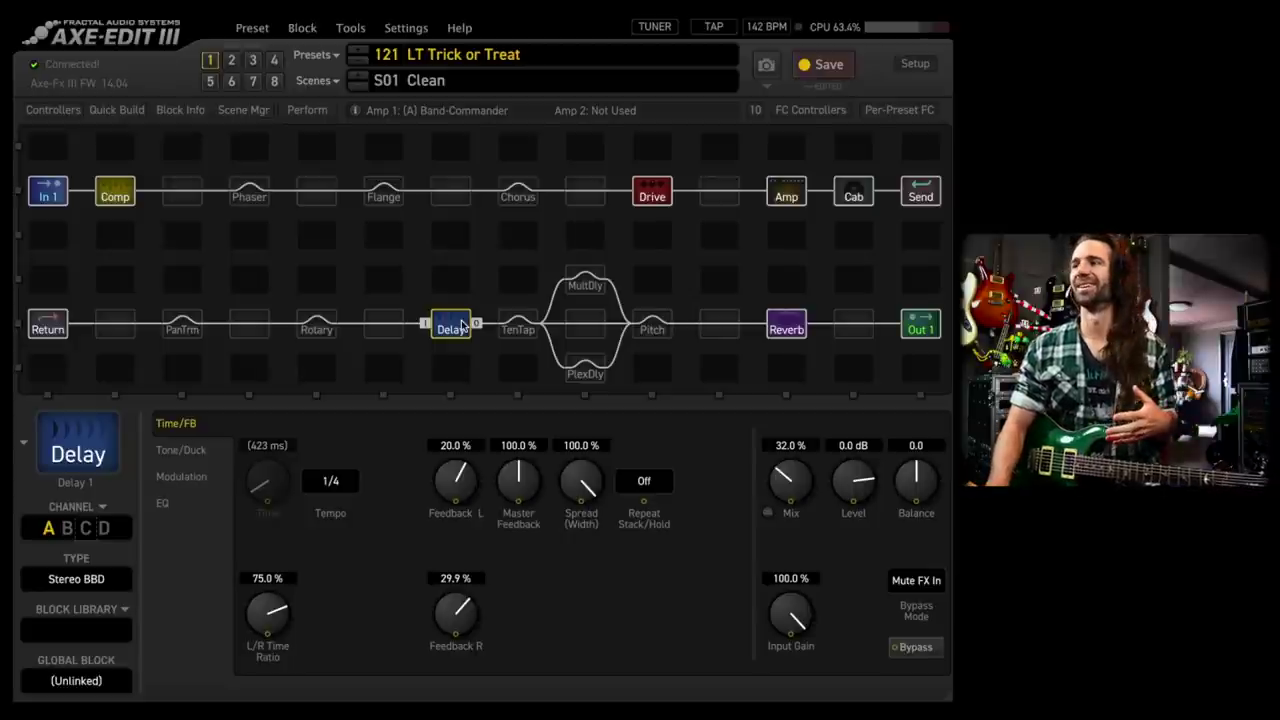
{"action": "left_click", "coordinate": [232, 61]}
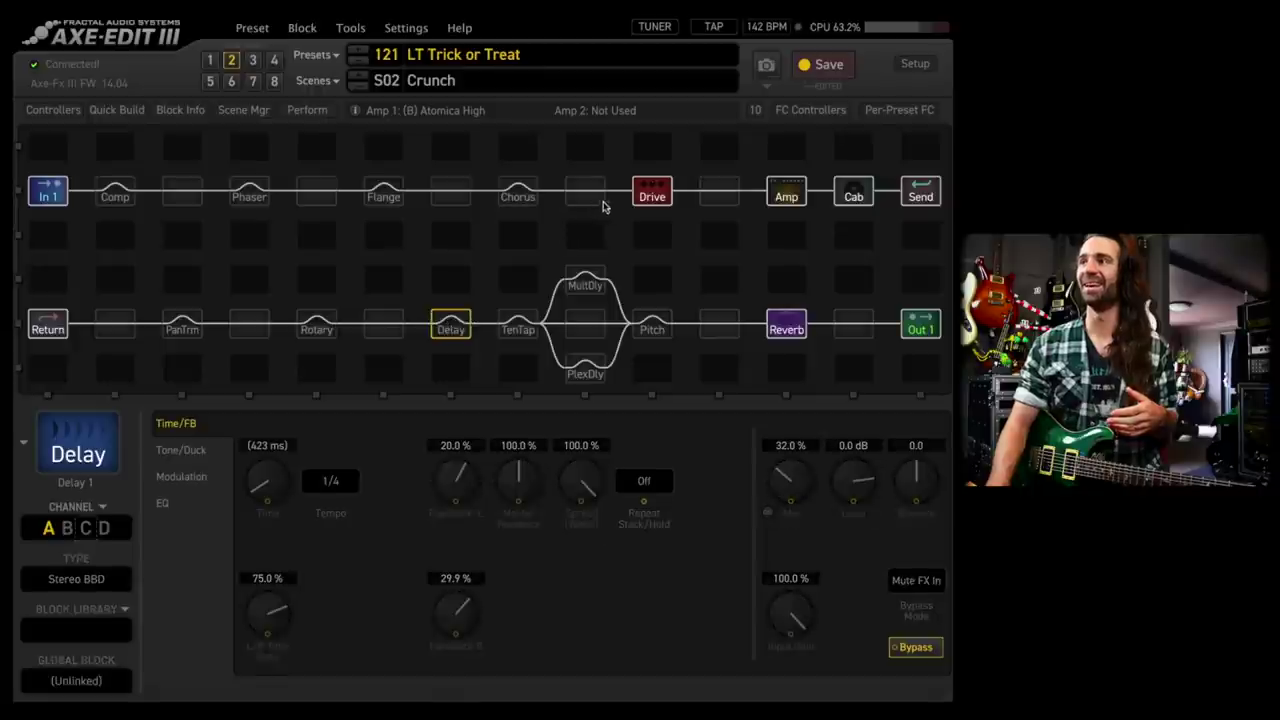
{"action": "left_click", "coordinate": [651, 196]}
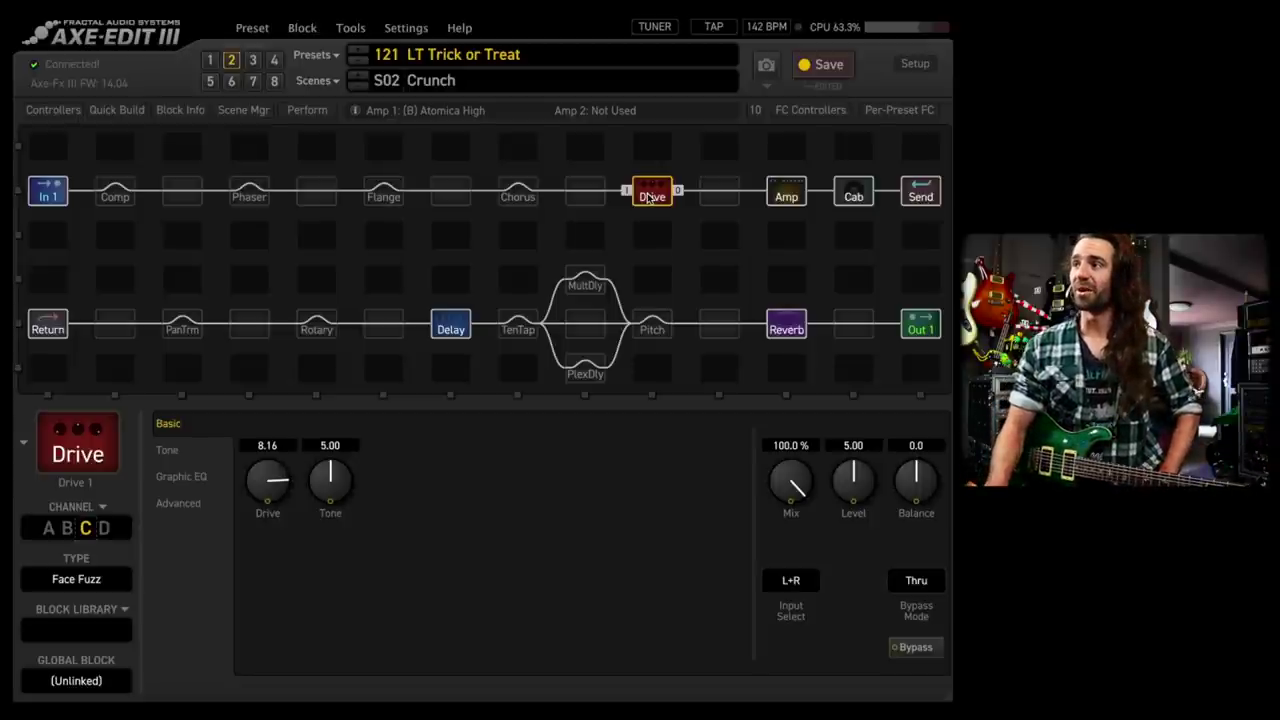
Check the Delay, then set the Drive back to channel A Compulsion Distortion LP (Drive 2.03)
{"action": "left_click", "coordinate": [451, 326]}
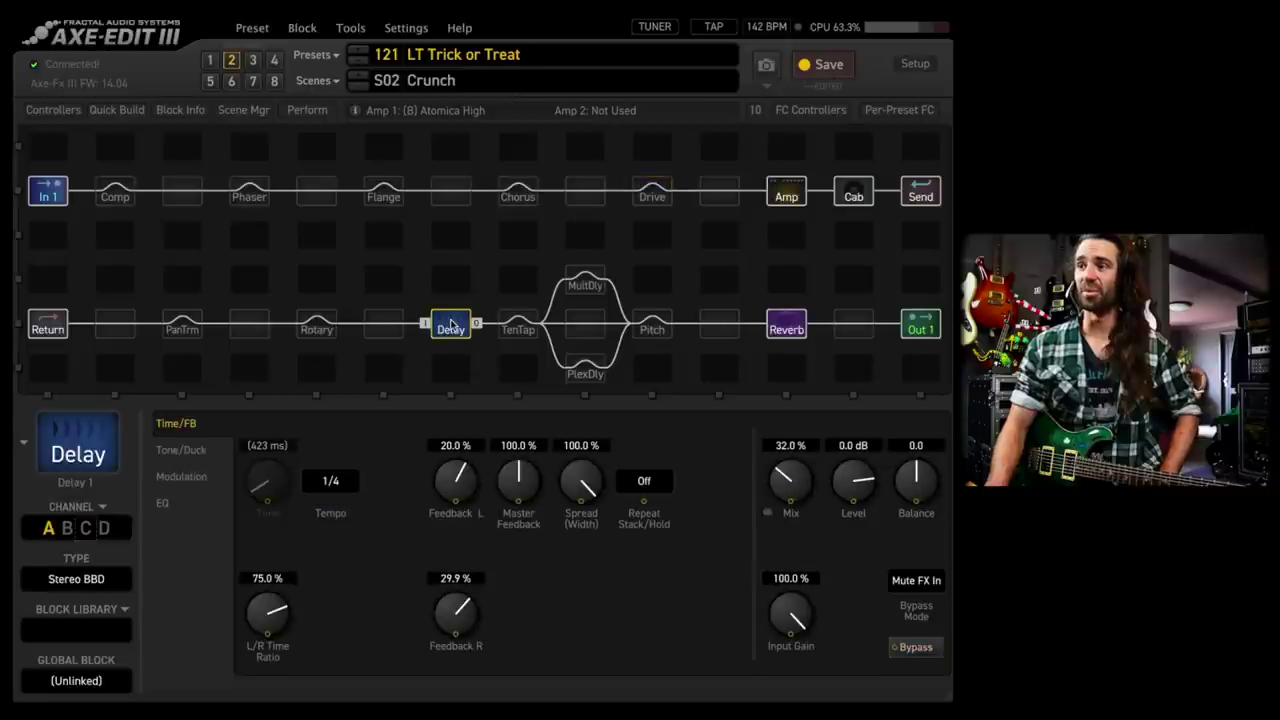
{"action": "left_click", "coordinate": [653, 188]}
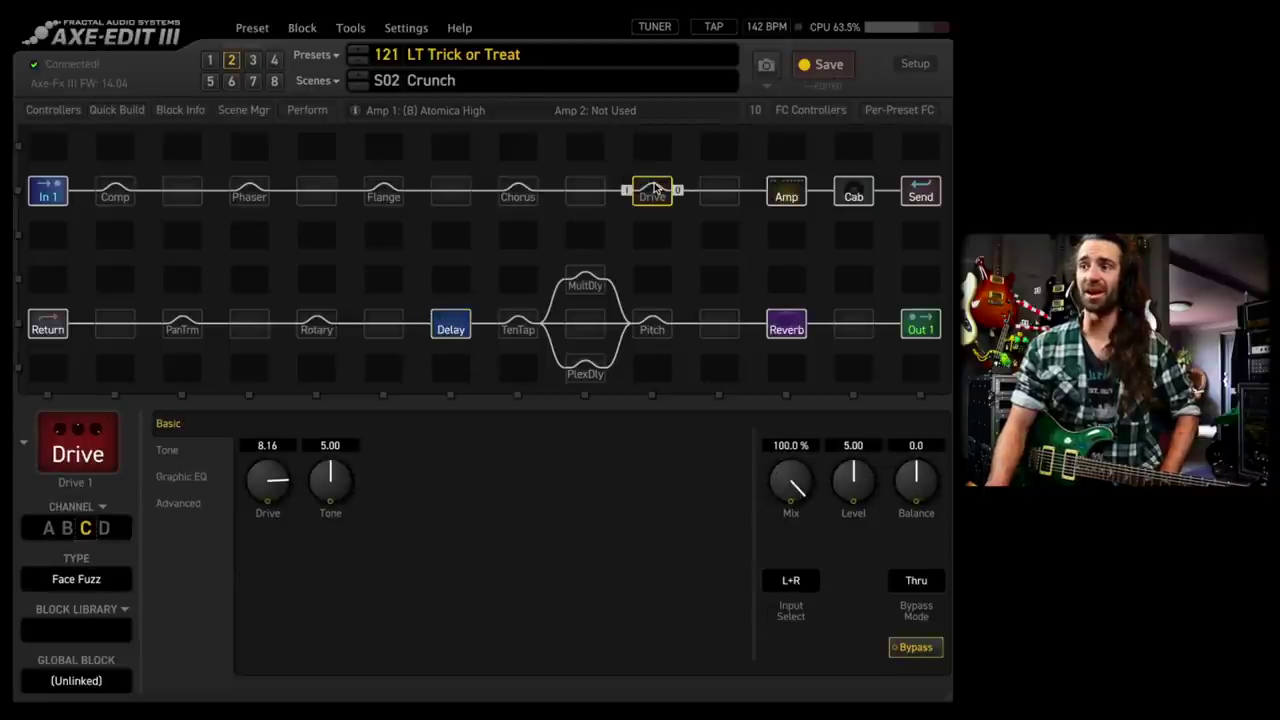
{"action": "left_click", "coordinate": [48, 528]}
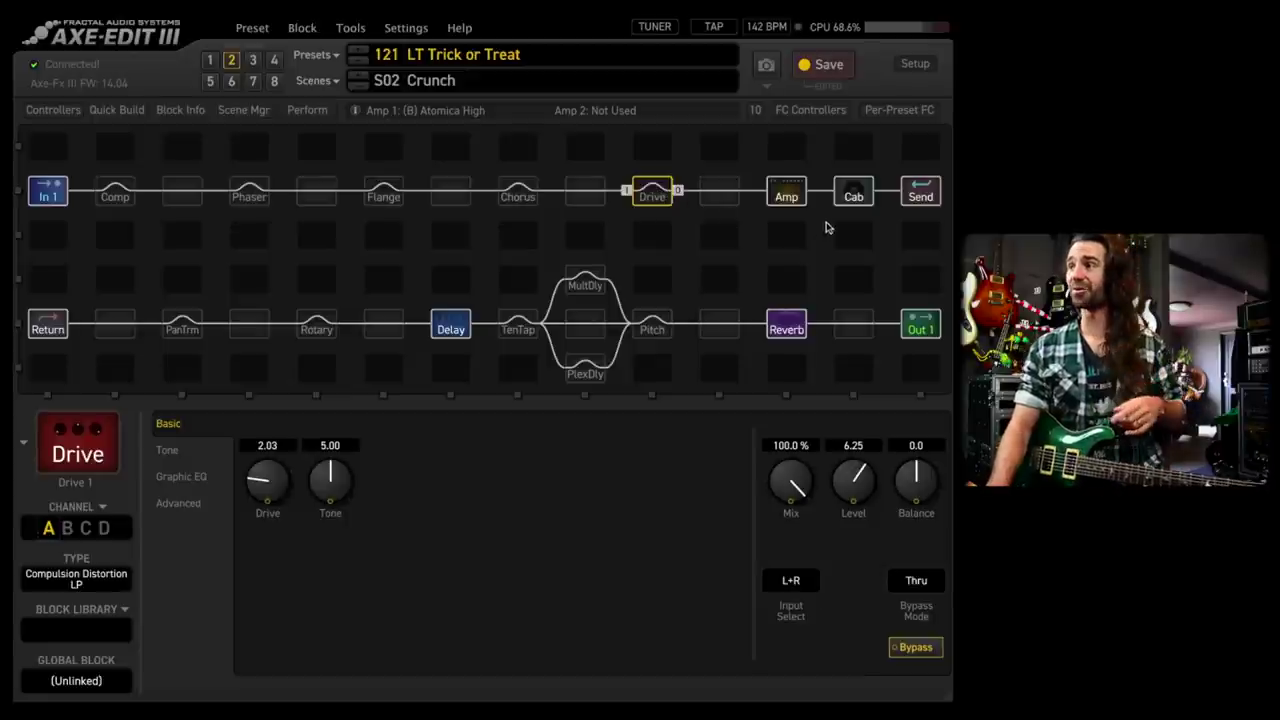
On the Atomica High amp's Preamp page, set Boost Type to CC Boost and turn Input Boost on
{"action": "left_click", "coordinate": [786, 190]}
{"action": "left_click", "coordinate": [176, 476]}
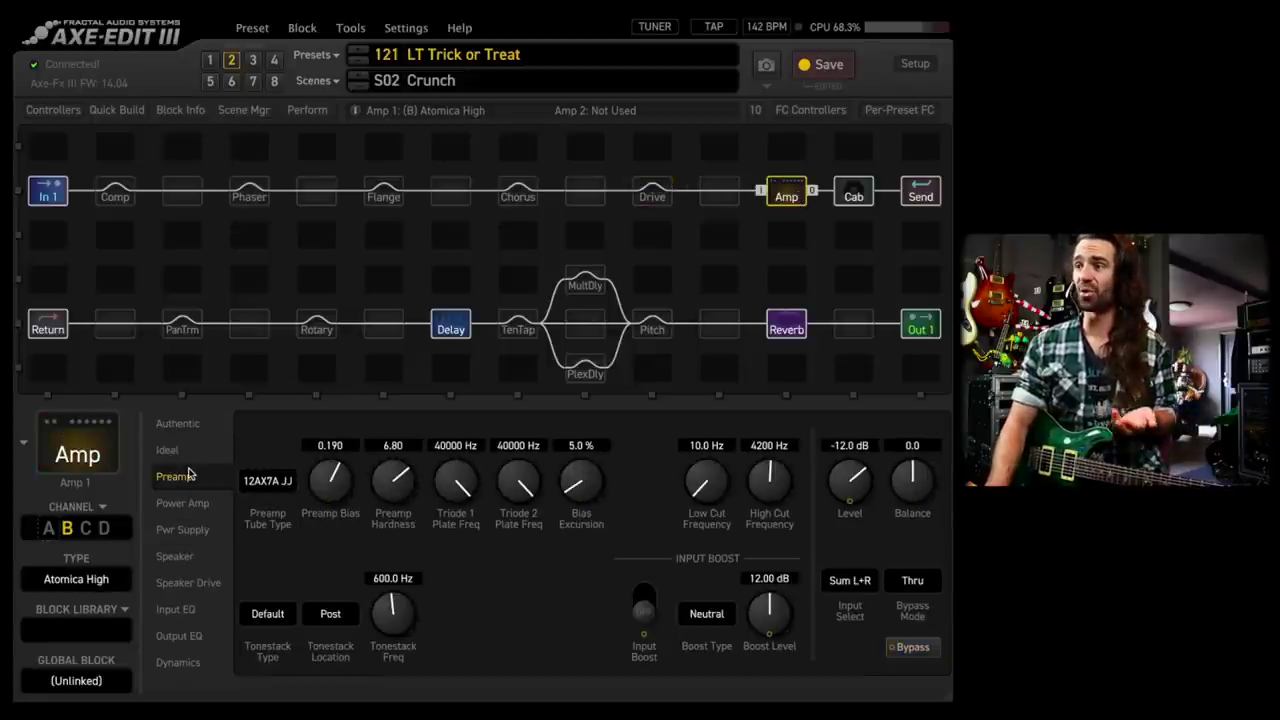
{"action": "left_click", "coordinate": [705, 614]}
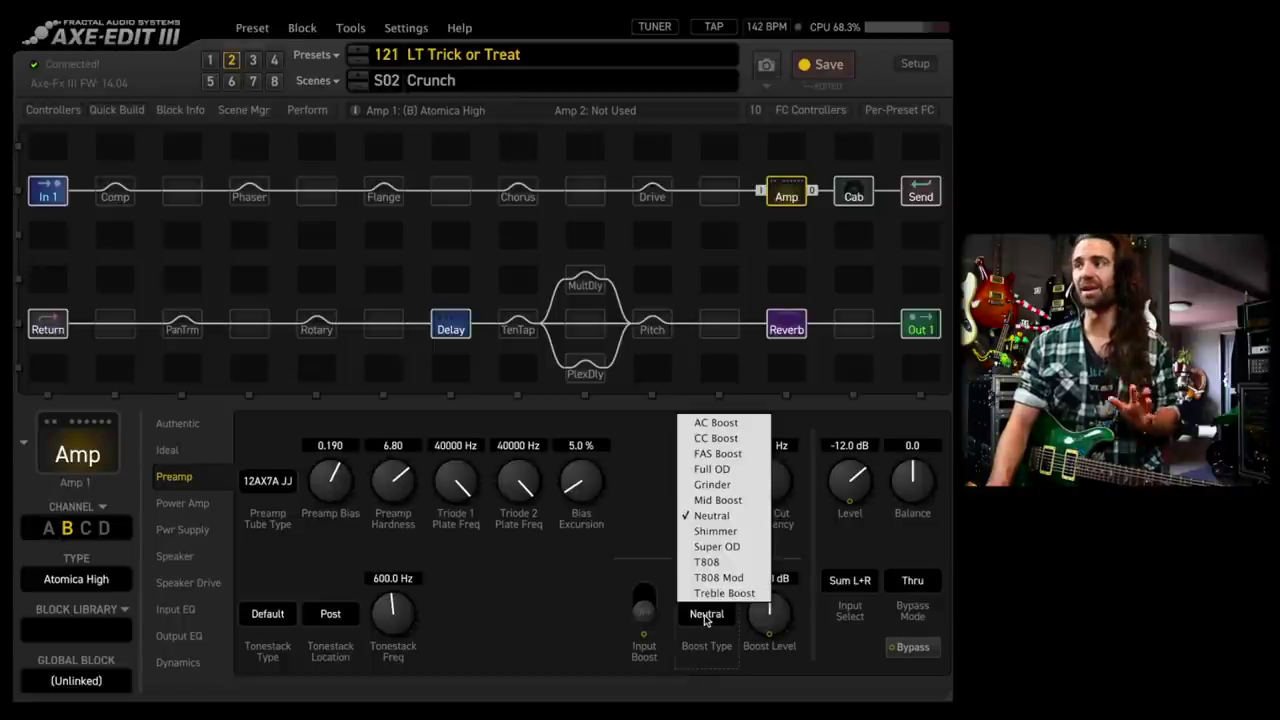
{"action": "left_click", "coordinate": [716, 438]}
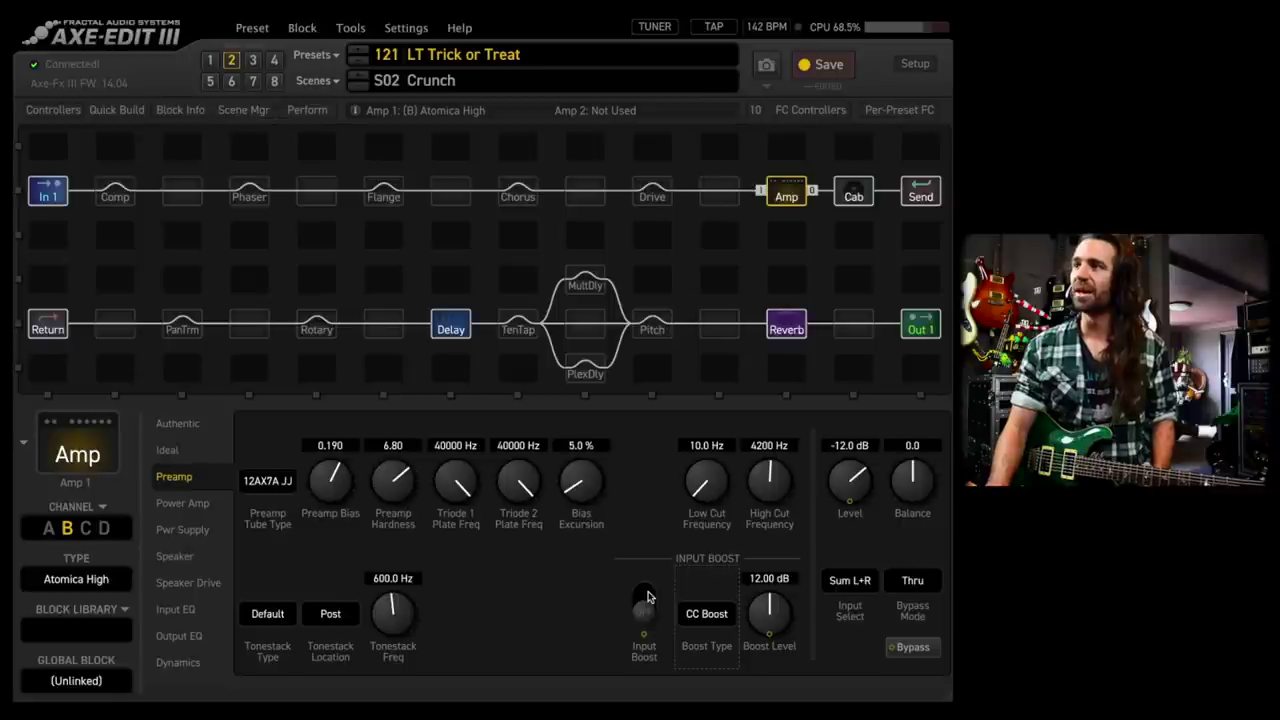
{"action": "left_click", "coordinate": [645, 597]}
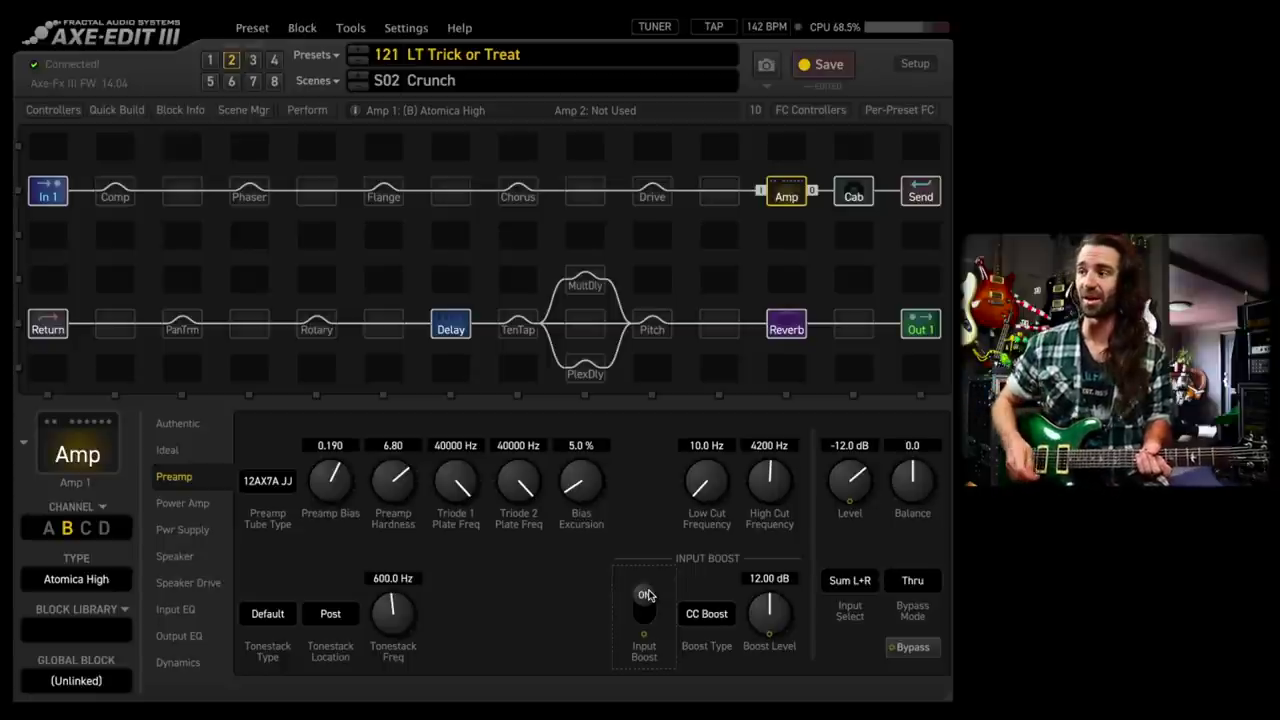
Set the Input Boost modifier's Source 1 to Control Switch 1
{"action": "right_click", "coordinate": [647, 596]}
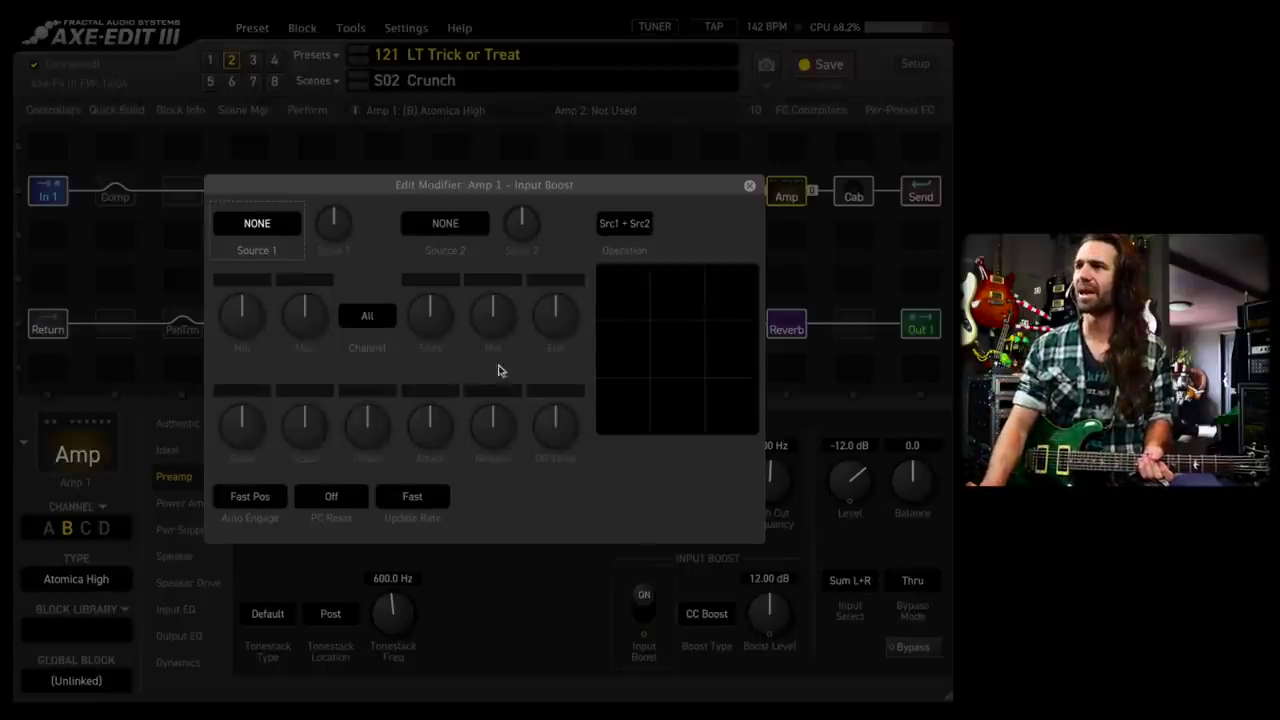
{"action": "left_click", "coordinate": [286, 223]}
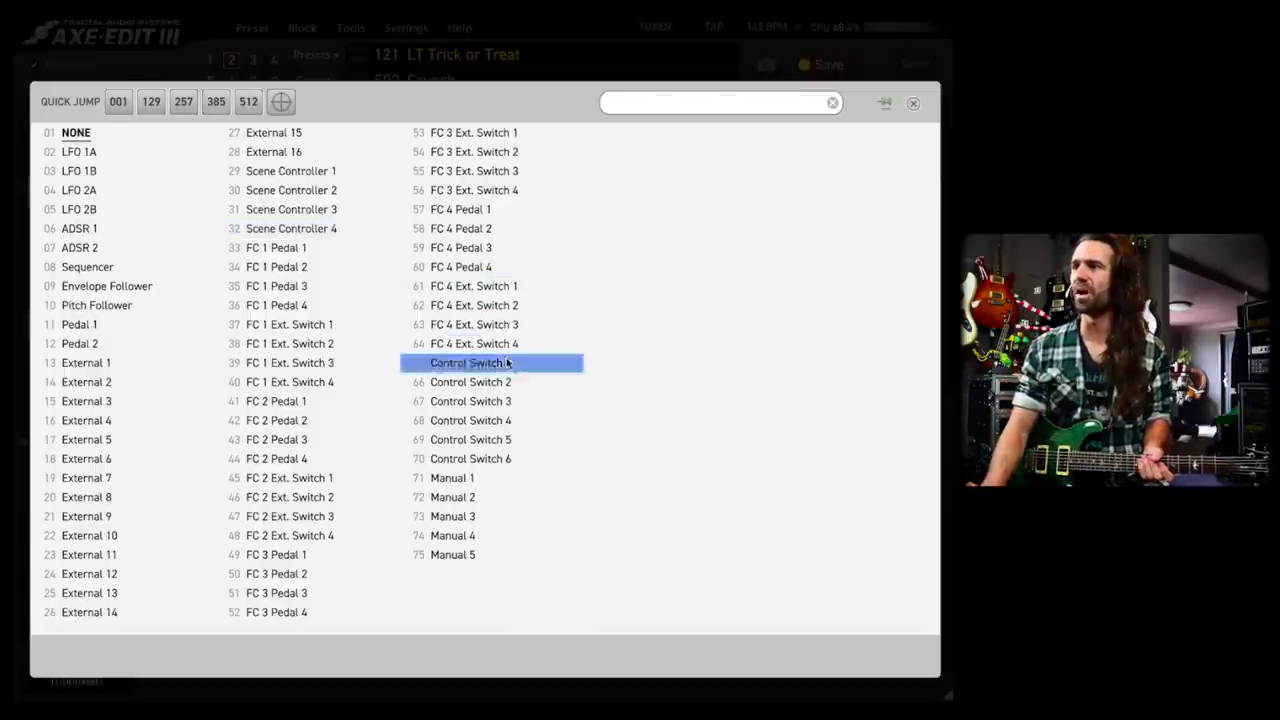
{"action": "left_click", "coordinate": [470, 362]}
{"action": "left_click", "coordinate": [749, 188]}
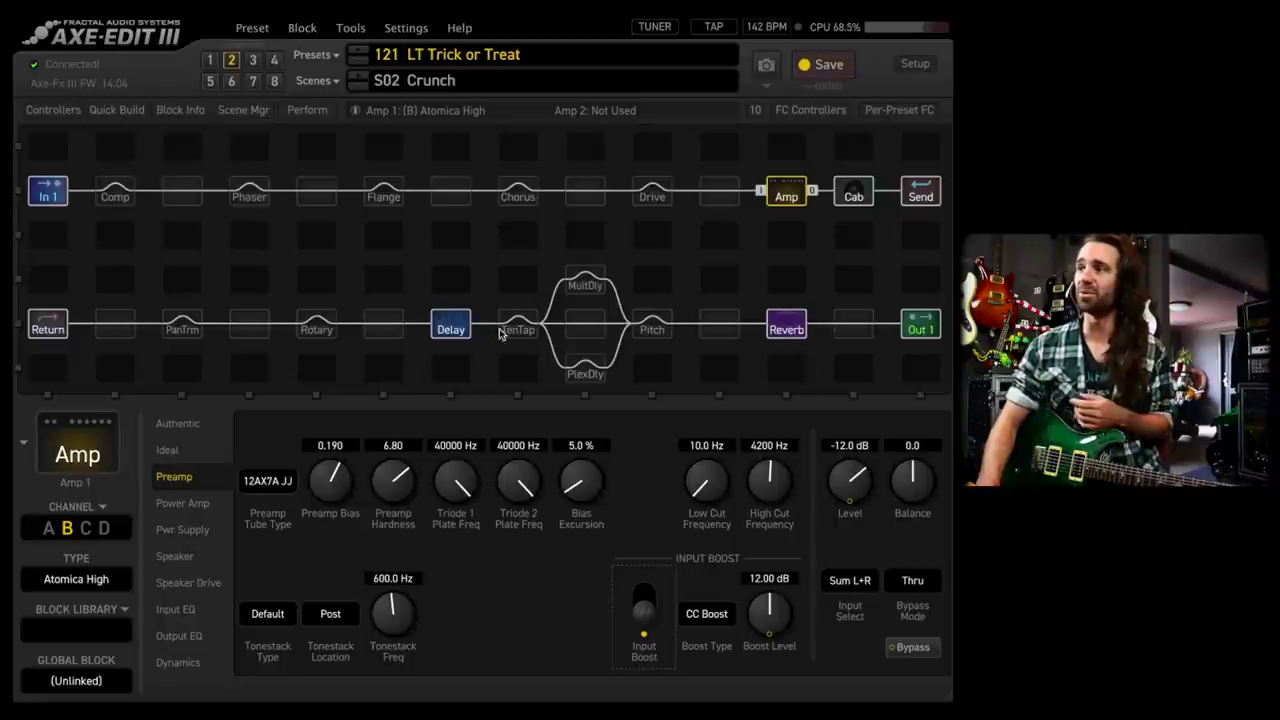
Bypass the Delay block and show the TenTap delay's ten tap times and levels
{"action": "left_click", "coordinate": [457, 327]}
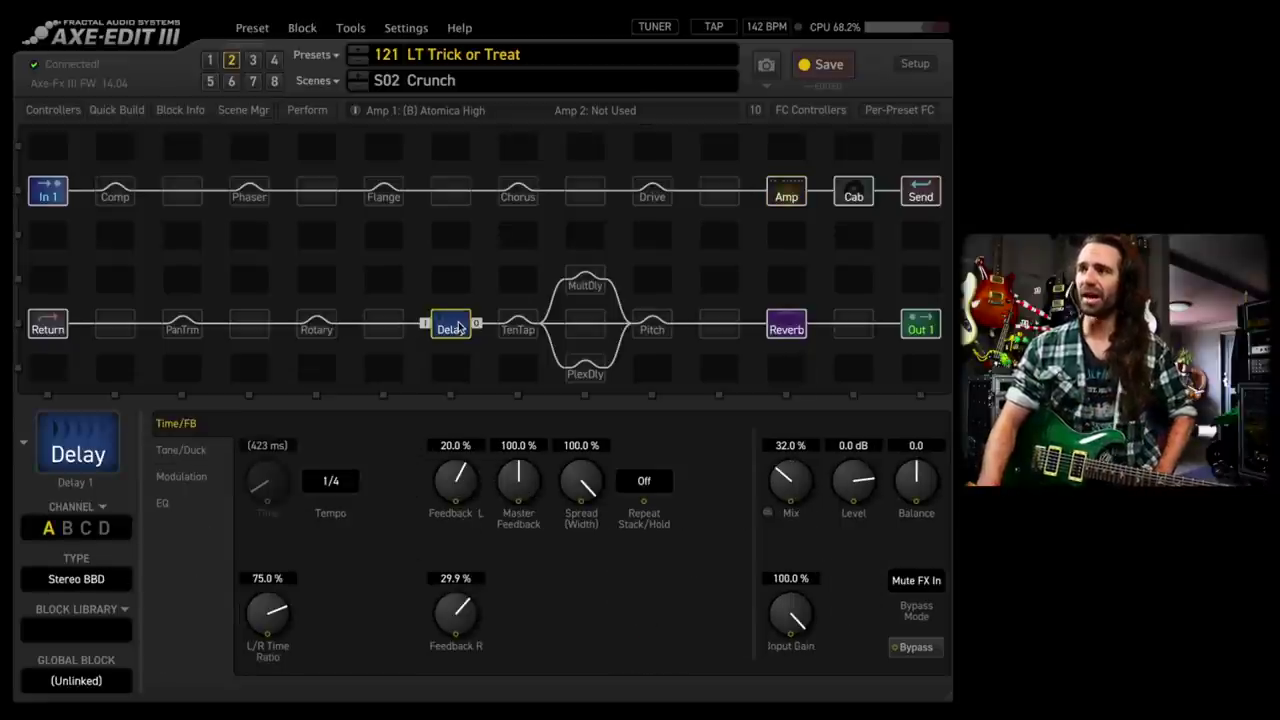
{"action": "left_click", "coordinate": [457, 327], "text": "ctrl"}
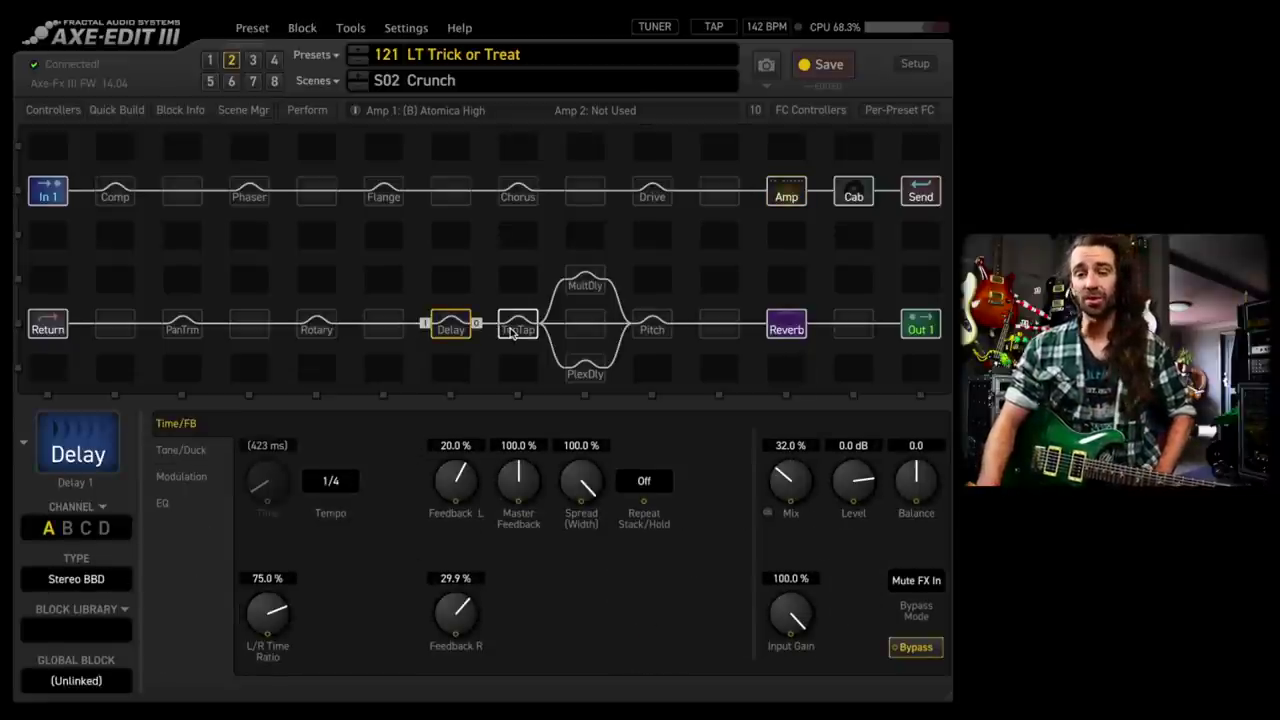
{"action": "left_click", "coordinate": [512, 333]}
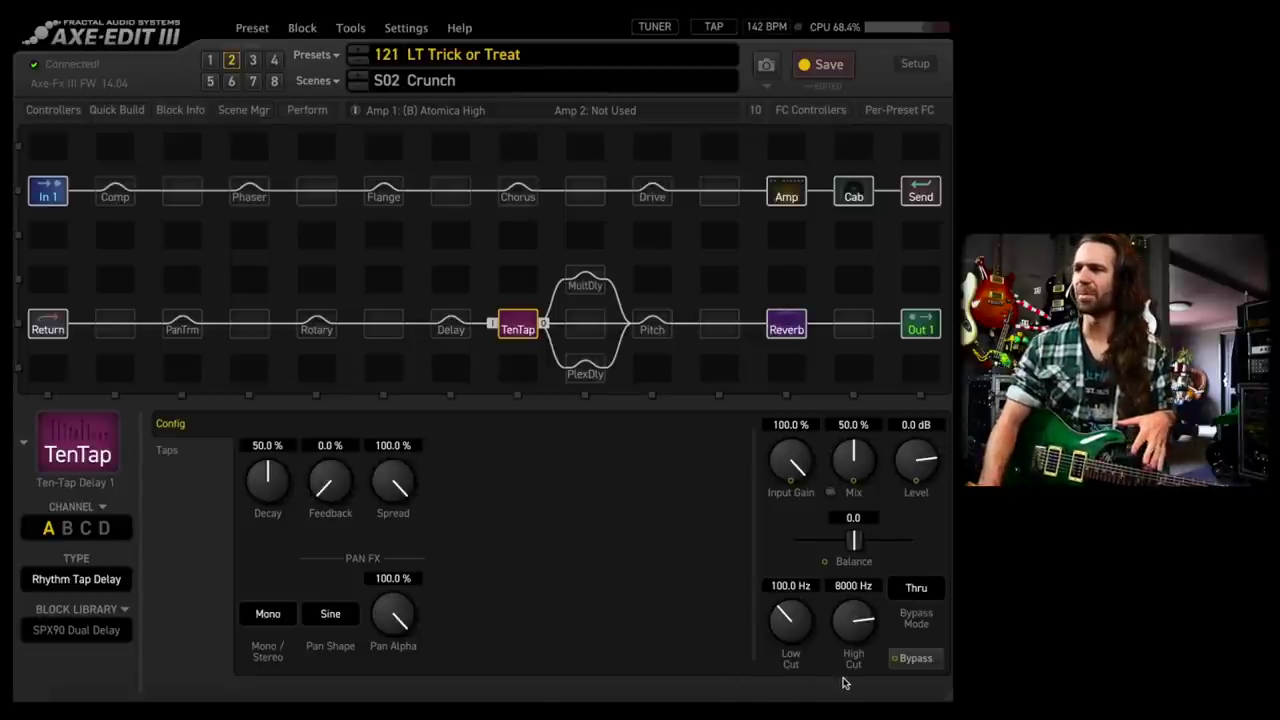
{"action": "left_click", "coordinate": [168, 451]}
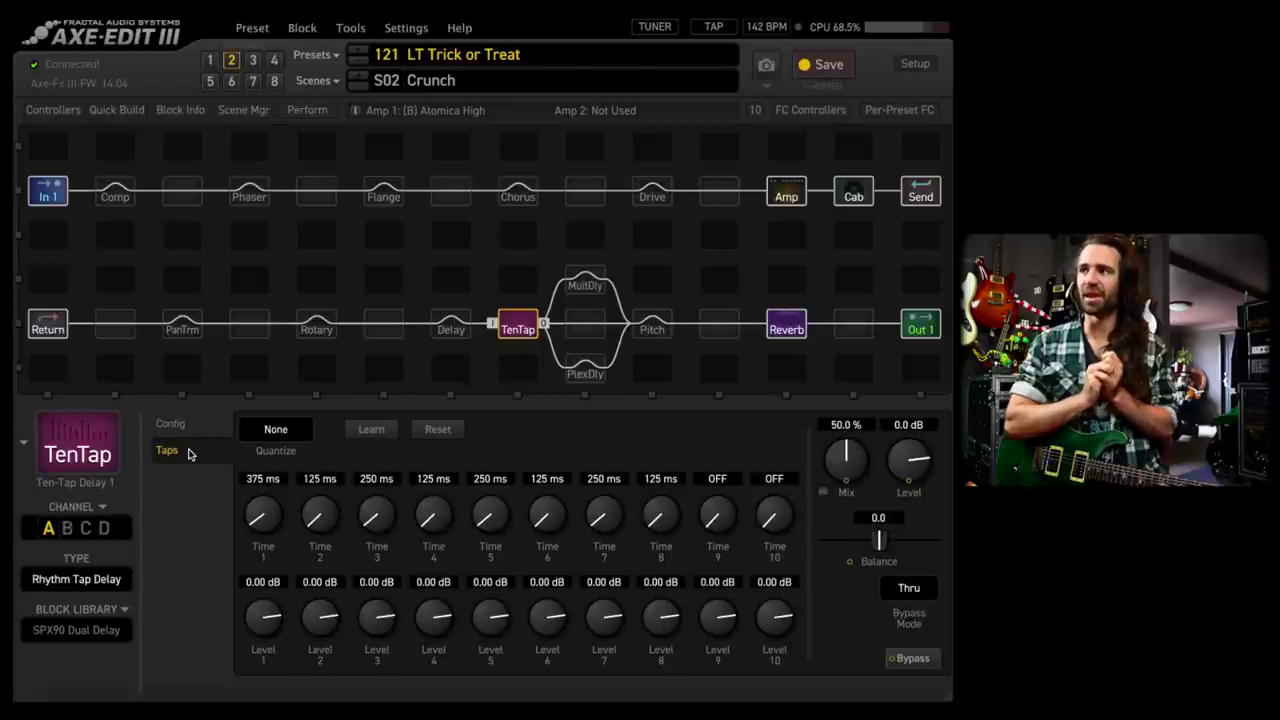
Recheck the Delay, then view the TenTap Rhythm Tap Delay configuration (50% decay, 50% mix)
{"action": "left_click", "coordinate": [445, 326]}
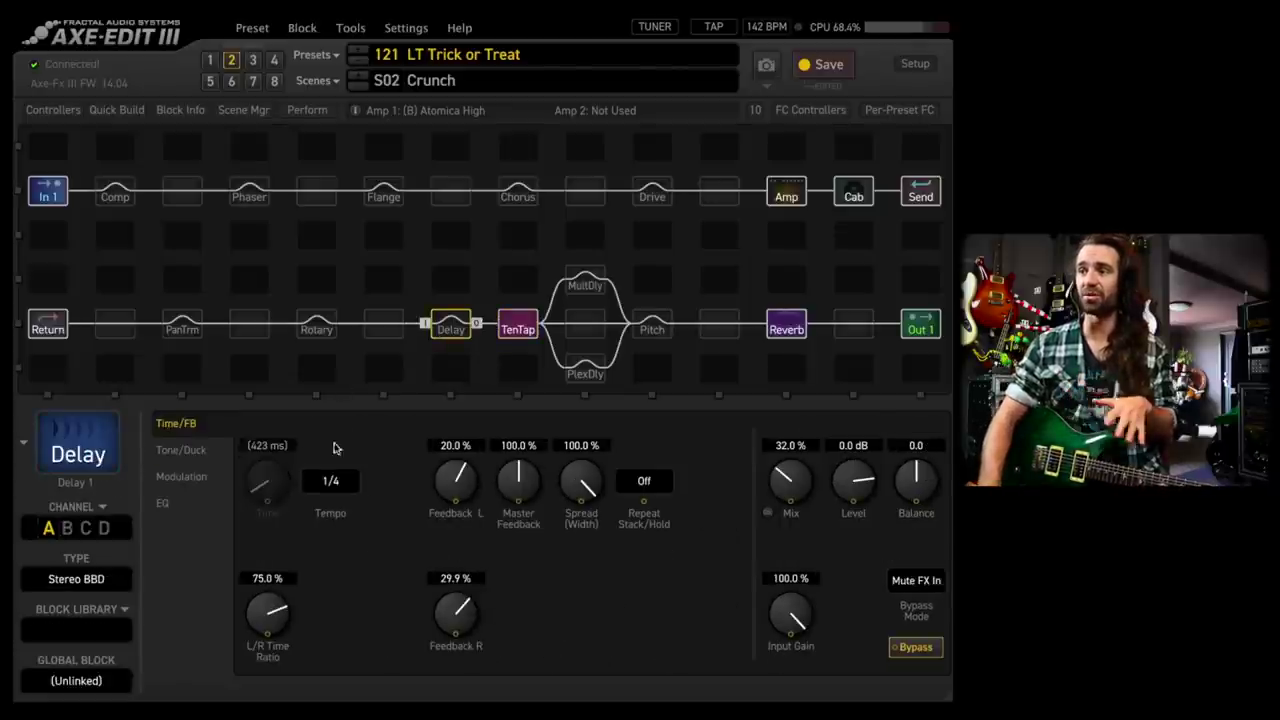
{"action": "left_click", "coordinate": [520, 331]}
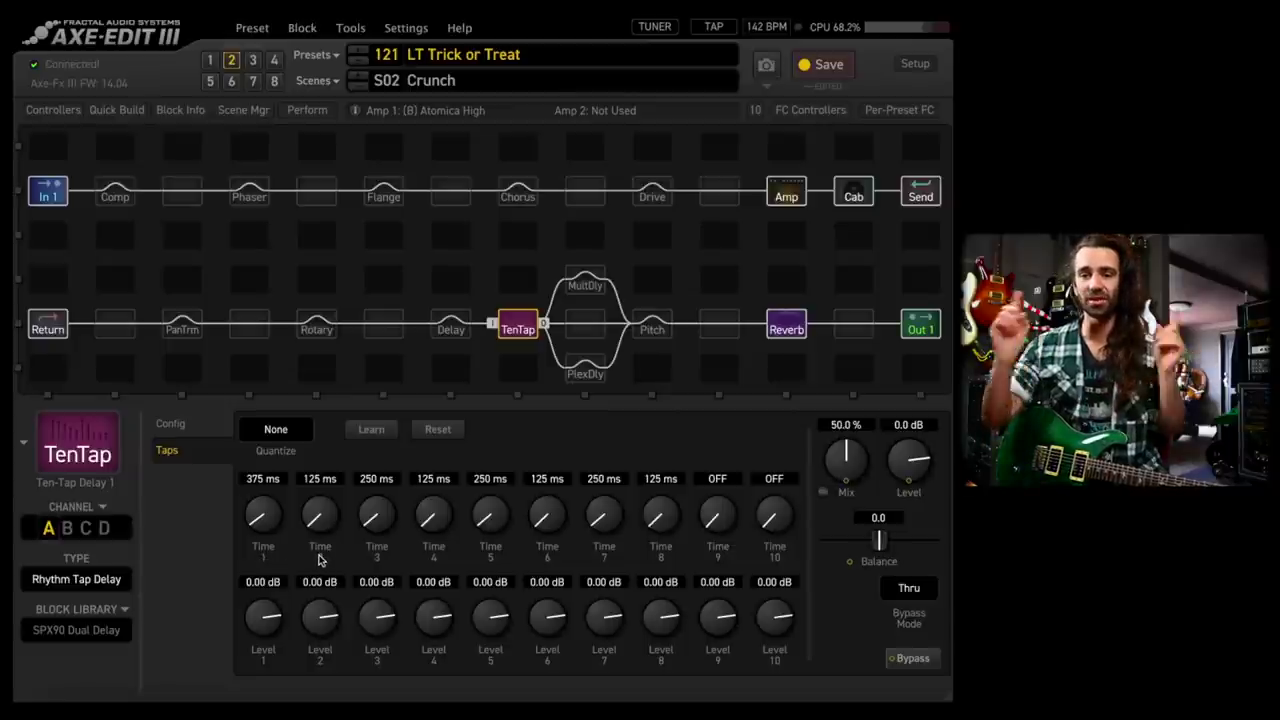
{"action": "left_click", "coordinate": [190, 425]}
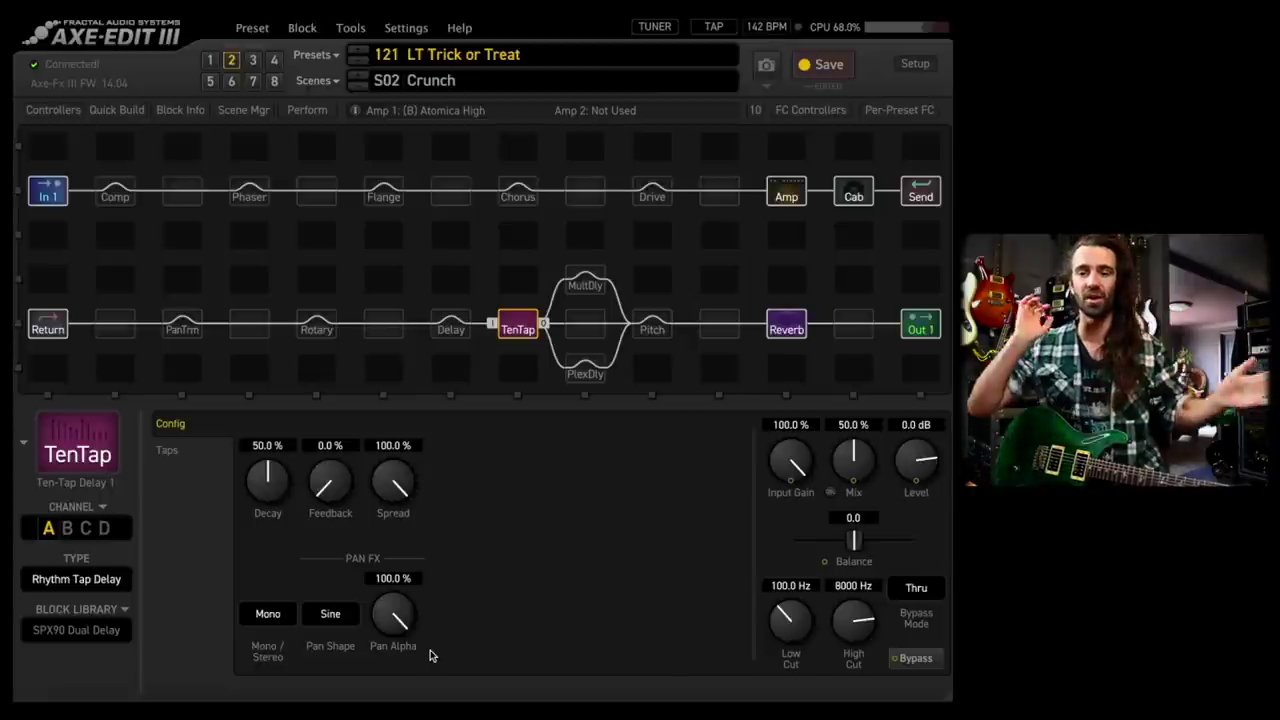
Recheck the TenTap tap times, then open the Stereo BBD Delay block and engage it
{"action": "left_click", "coordinate": [204, 449]}
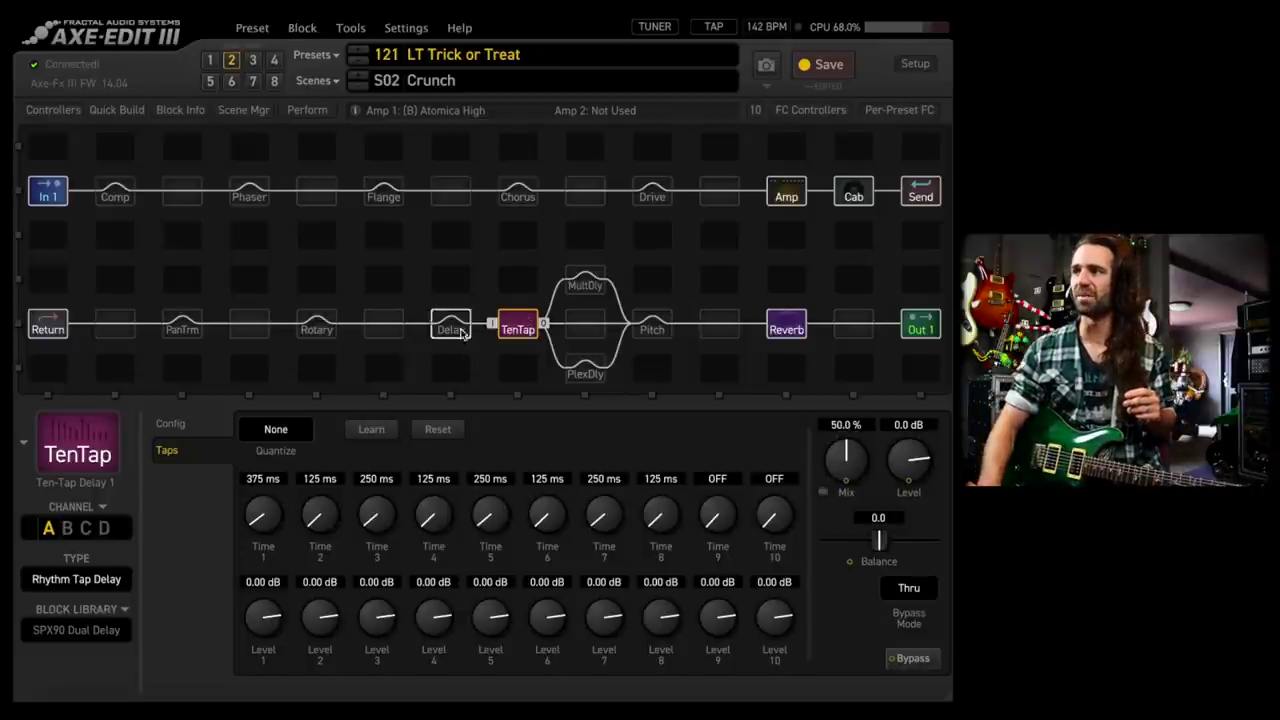
{"action": "left_click", "coordinate": [456, 329]}
{"action": "left_click", "coordinate": [456, 329]}
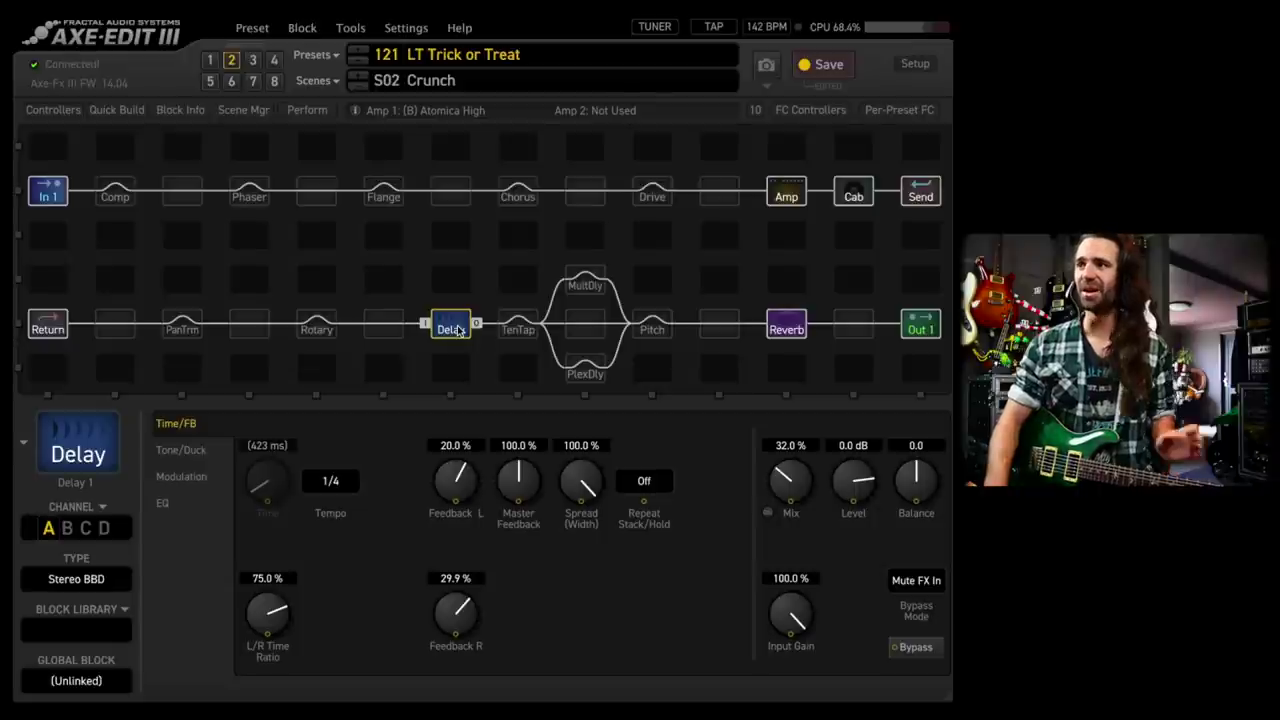
Re-bypass the Delay block, then view MultDly's Delays 3+4, Delays 1+2 and Chorus pages
{"action": "left_click", "coordinate": [456, 329]}
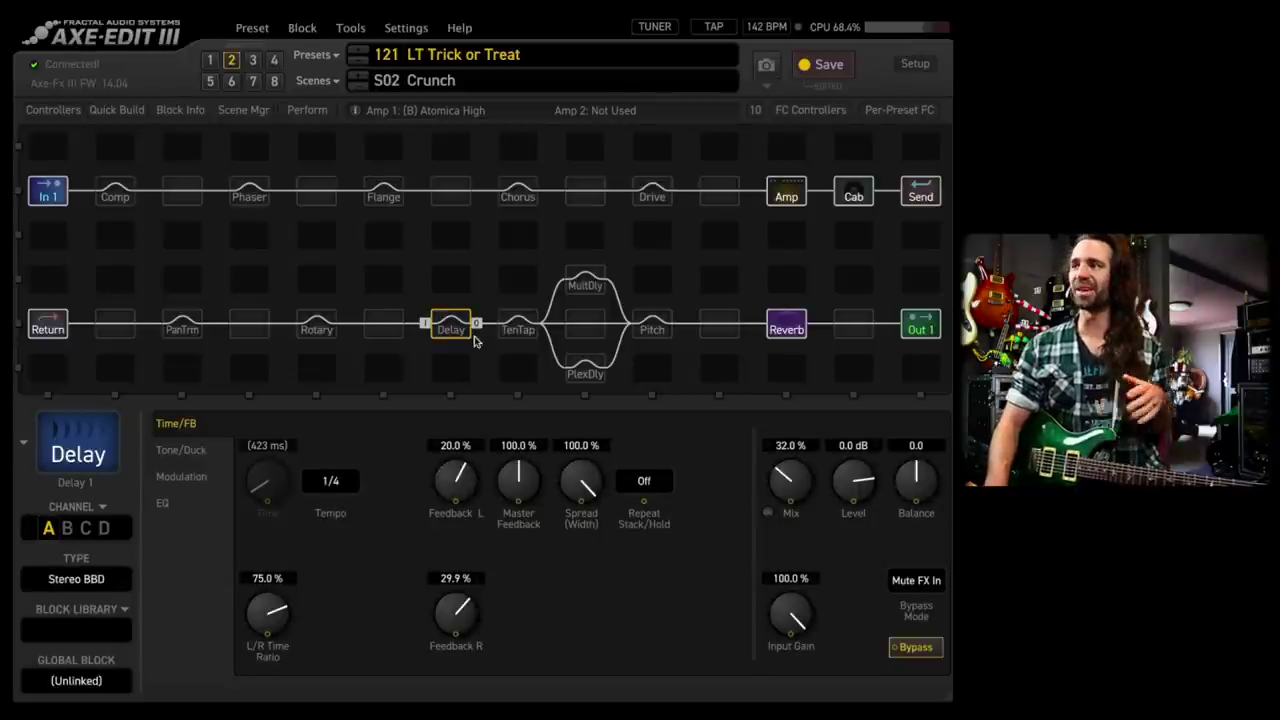
{"action": "left_click", "coordinate": [586, 287]}
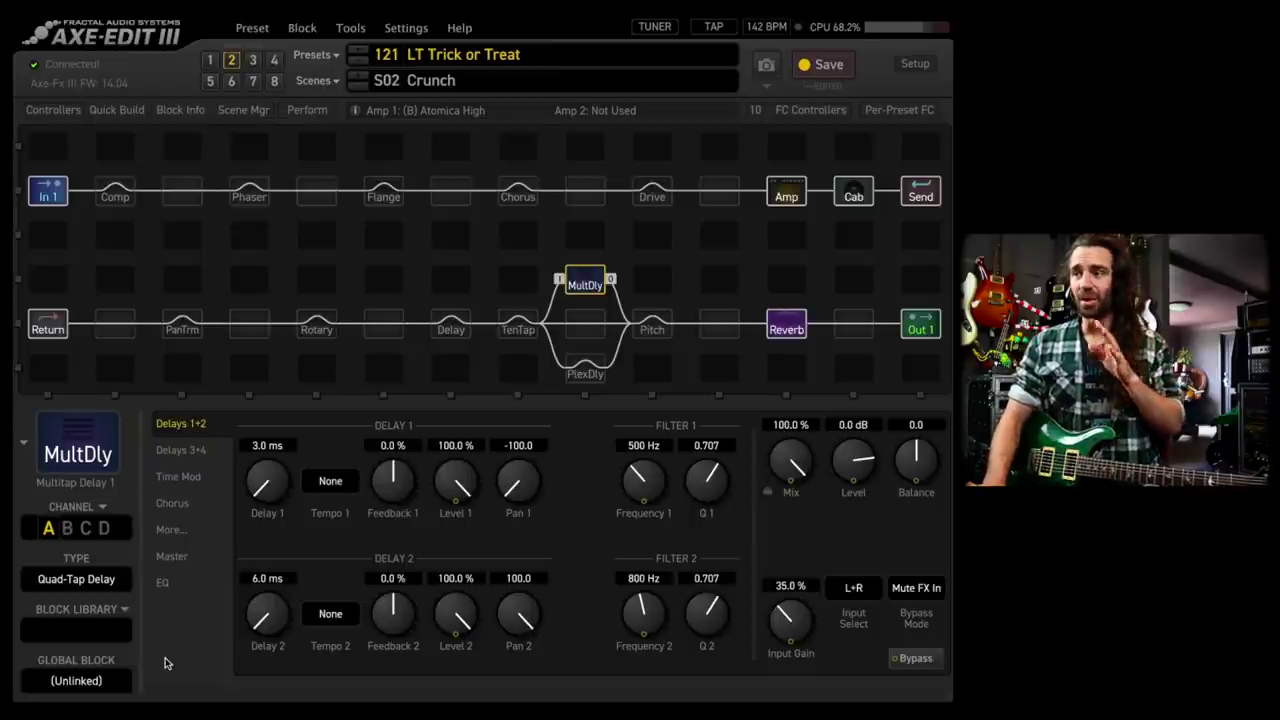
{"action": "left_click", "coordinate": [170, 450]}
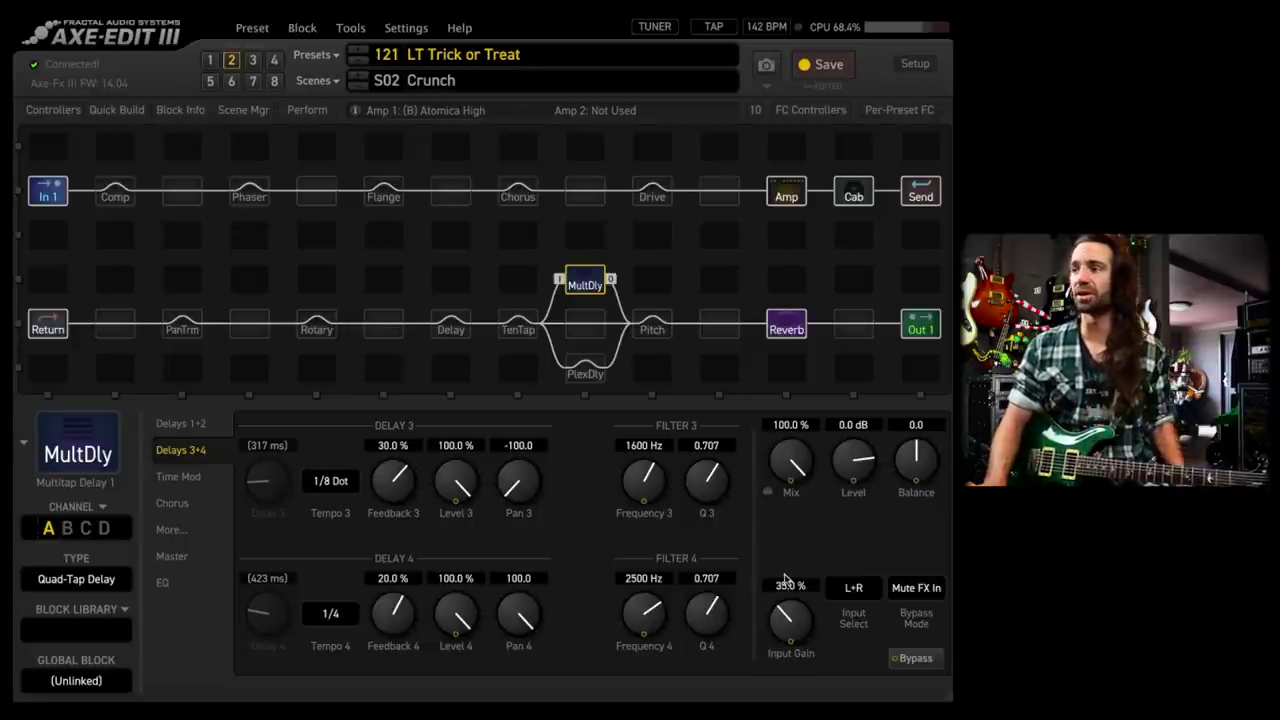
{"action": "left_click", "coordinate": [194, 430]}
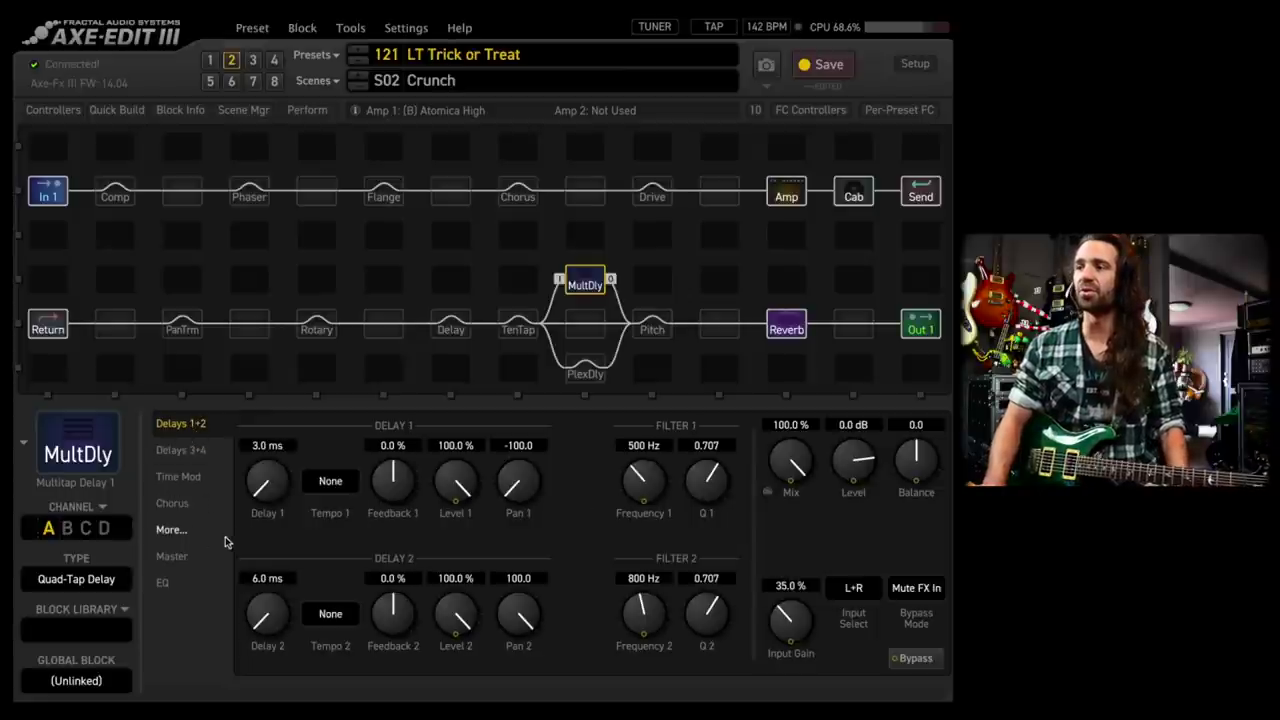
{"action": "left_click", "coordinate": [202, 510]}
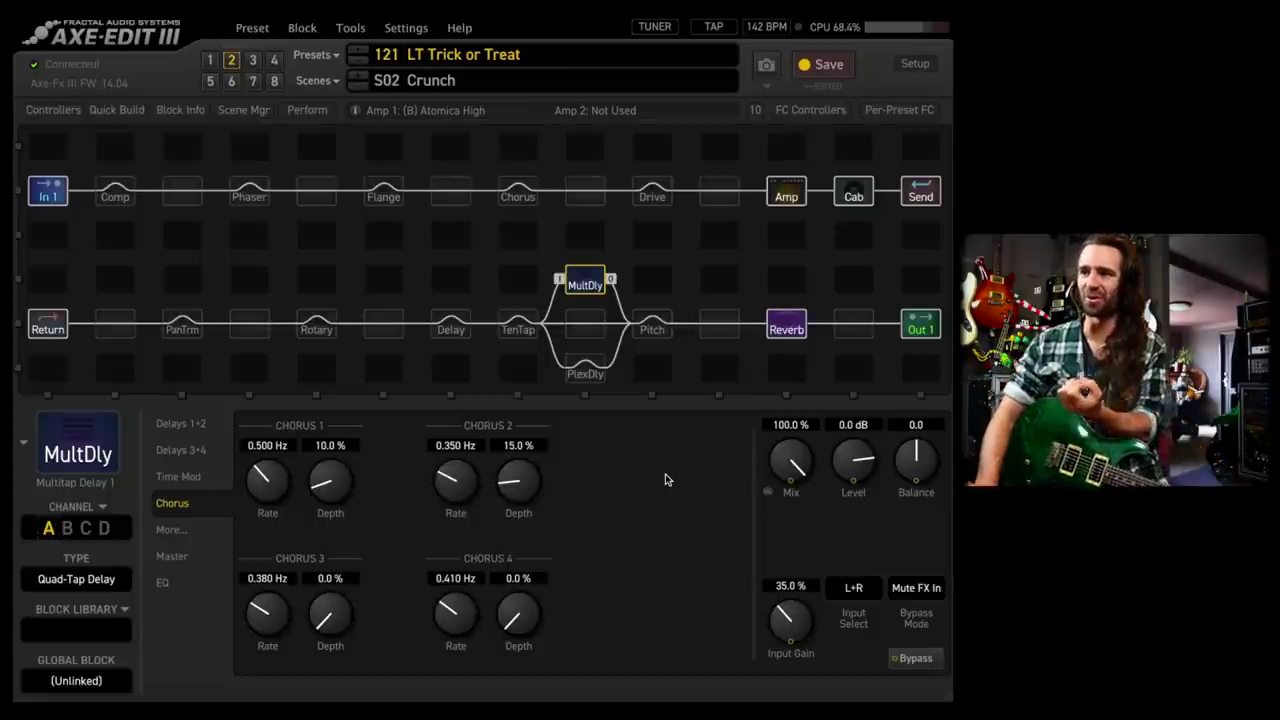
On the MultDly EQ page, change both High Cut and Low Cut slopes to 24 dB/Oct
{"action": "left_click", "coordinate": [162, 584]}
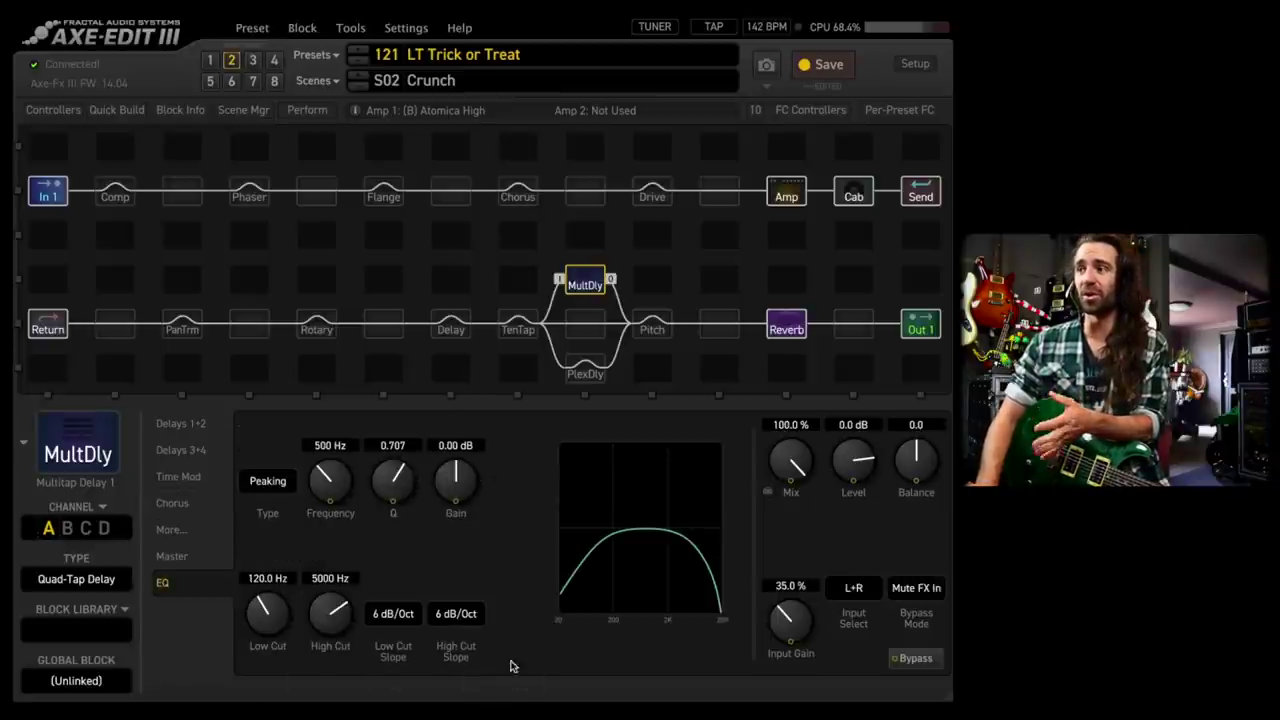
{"action": "left_click", "coordinate": [448, 618]}
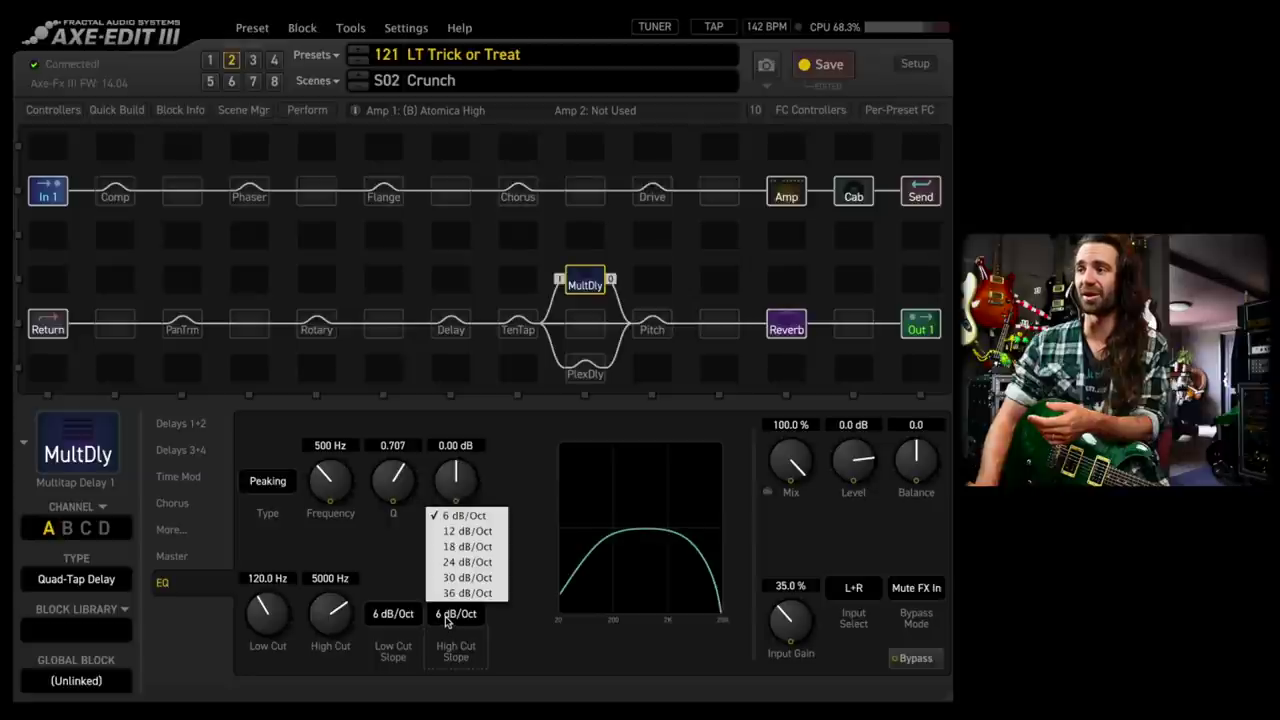
{"action": "left_click", "coordinate": [452, 563]}
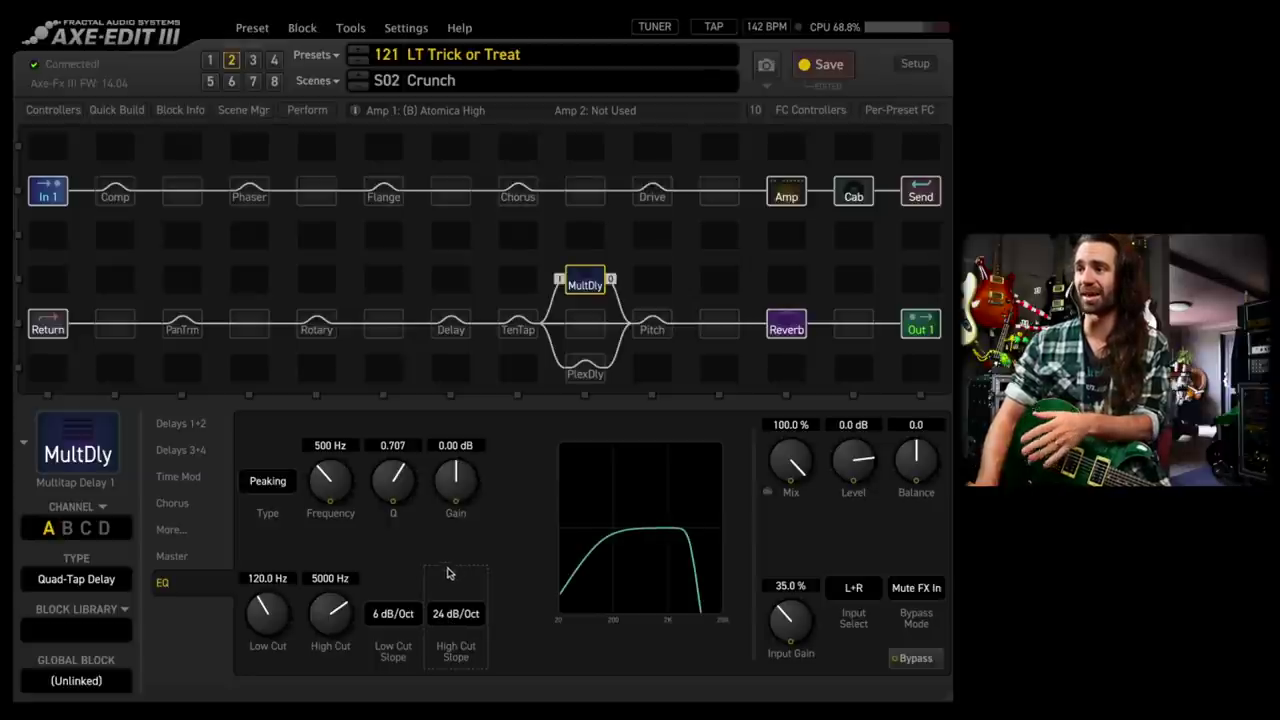
{"action": "left_click", "coordinate": [410, 617]}
{"action": "left_click", "coordinate": [418, 563]}
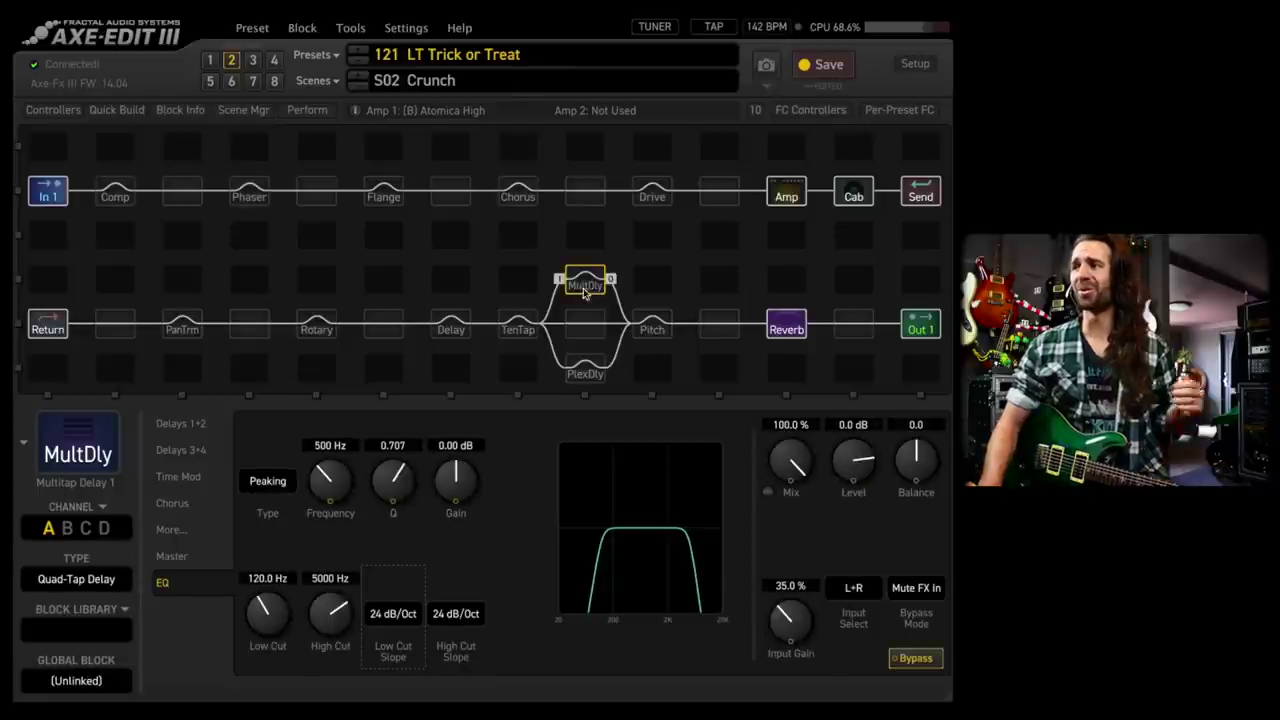
Engage the Pitch block's Dual Detune, glance at the MultDly settings, and return to Pitch
{"action": "left_click", "coordinate": [652, 328]}
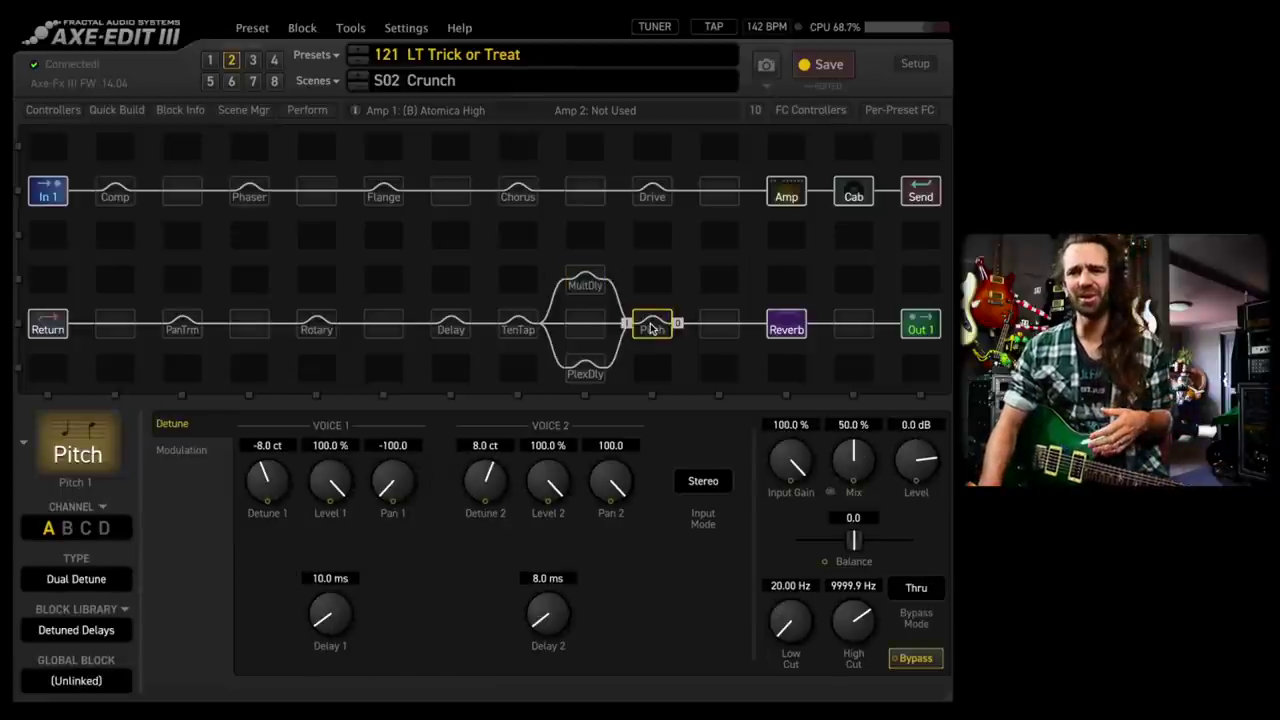
{"action": "double_click", "coordinate": [651, 328]}
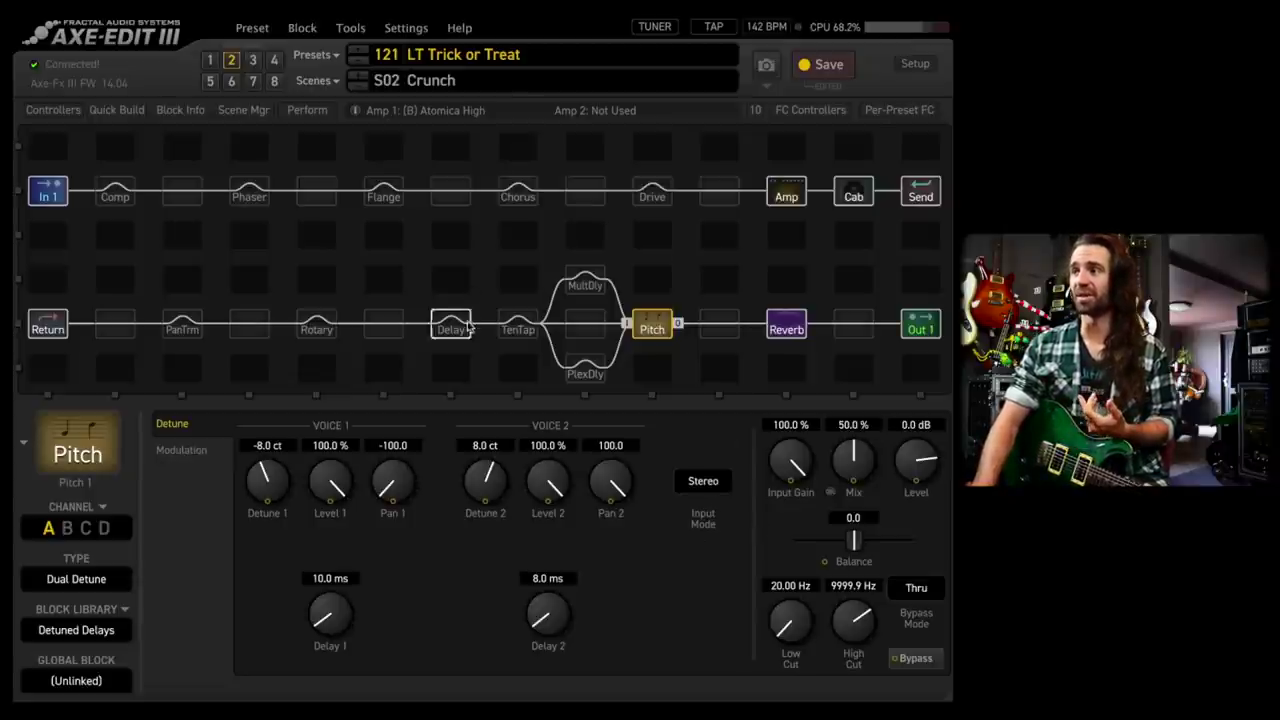
{"action": "left_click", "coordinate": [579, 290]}
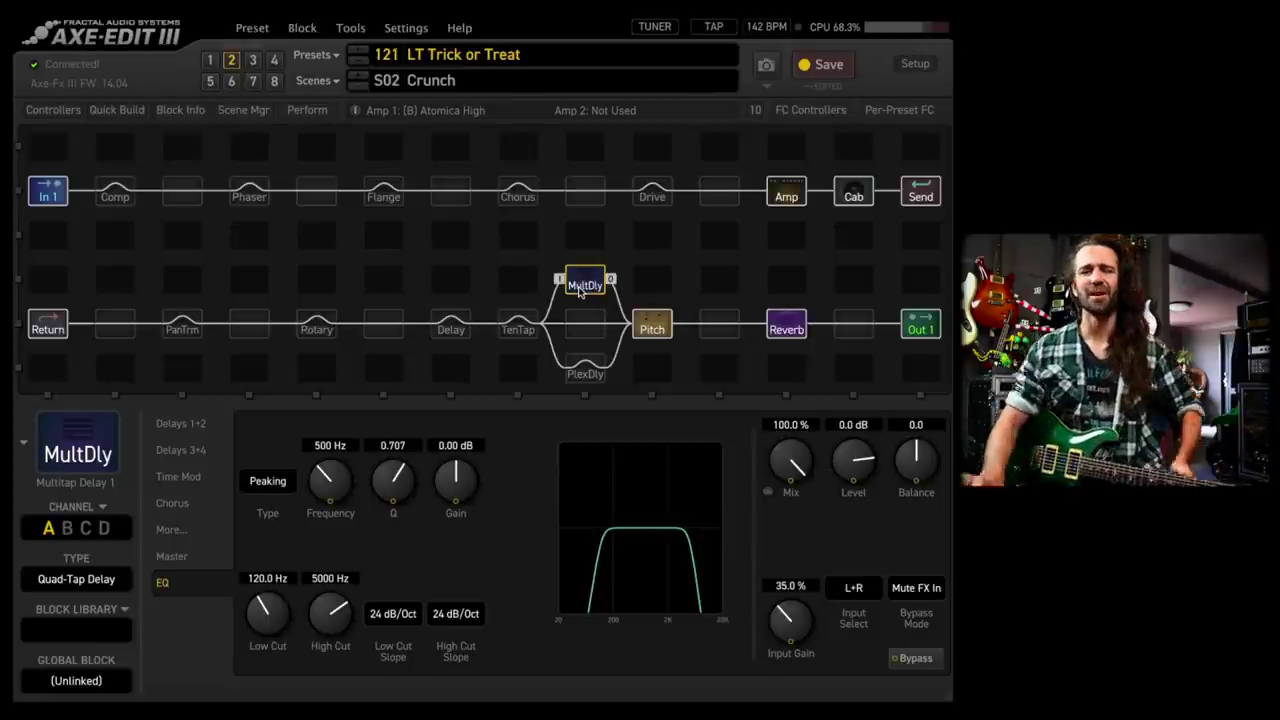
{"action": "left_click", "coordinate": [652, 323]}
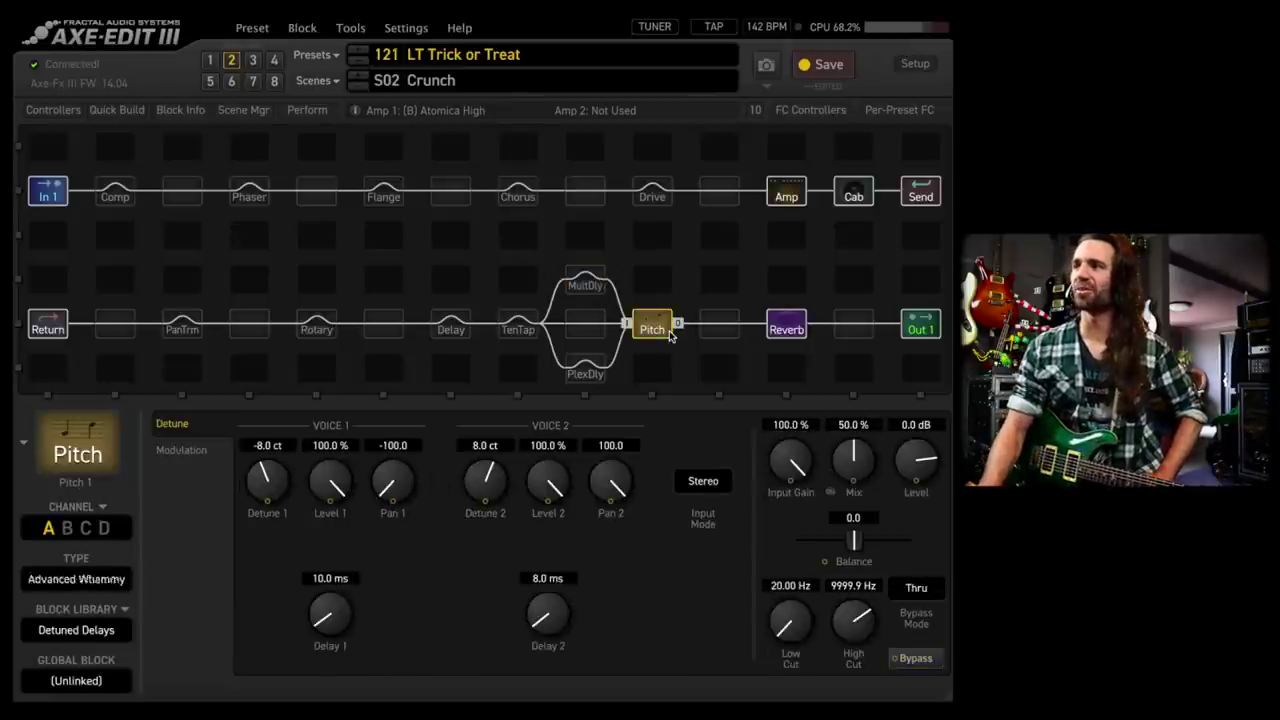
On scene S01 Clean, review PlexDly's Mod+Dyn and Basic pages, then show the Delay block
{"action": "left_click", "coordinate": [210, 60]}
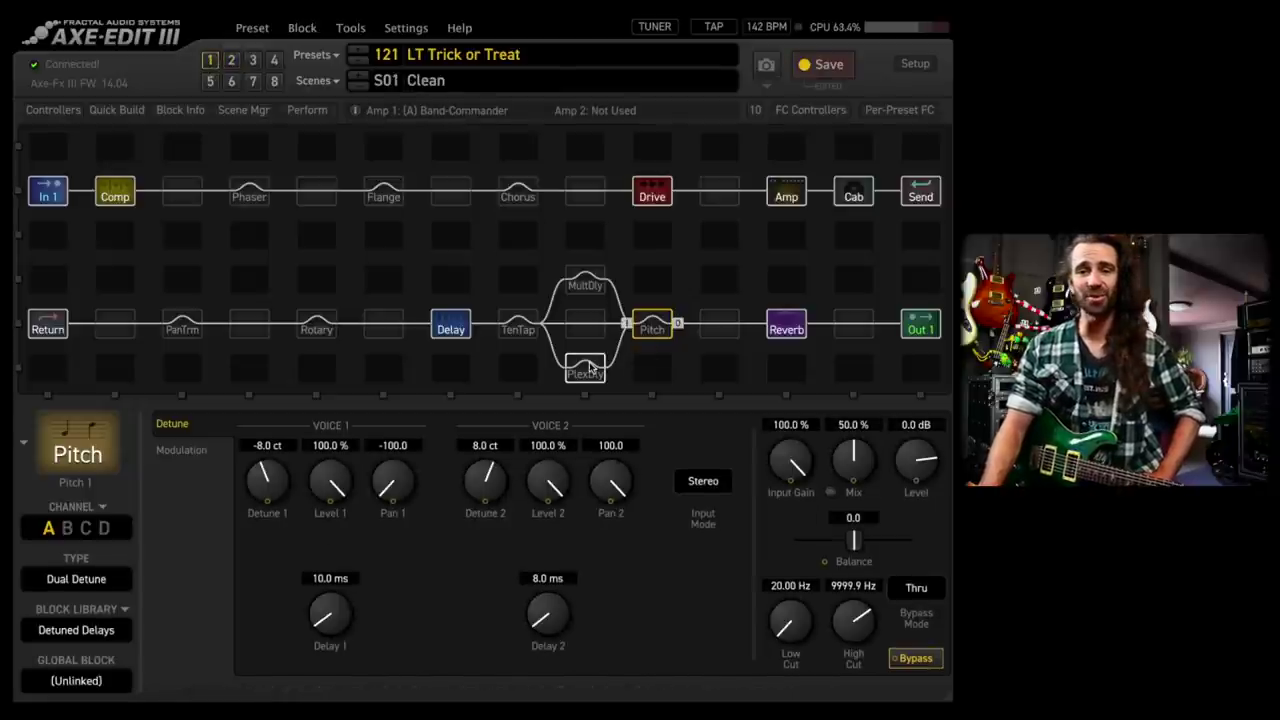
{"action": "left_click", "coordinate": [588, 368]}
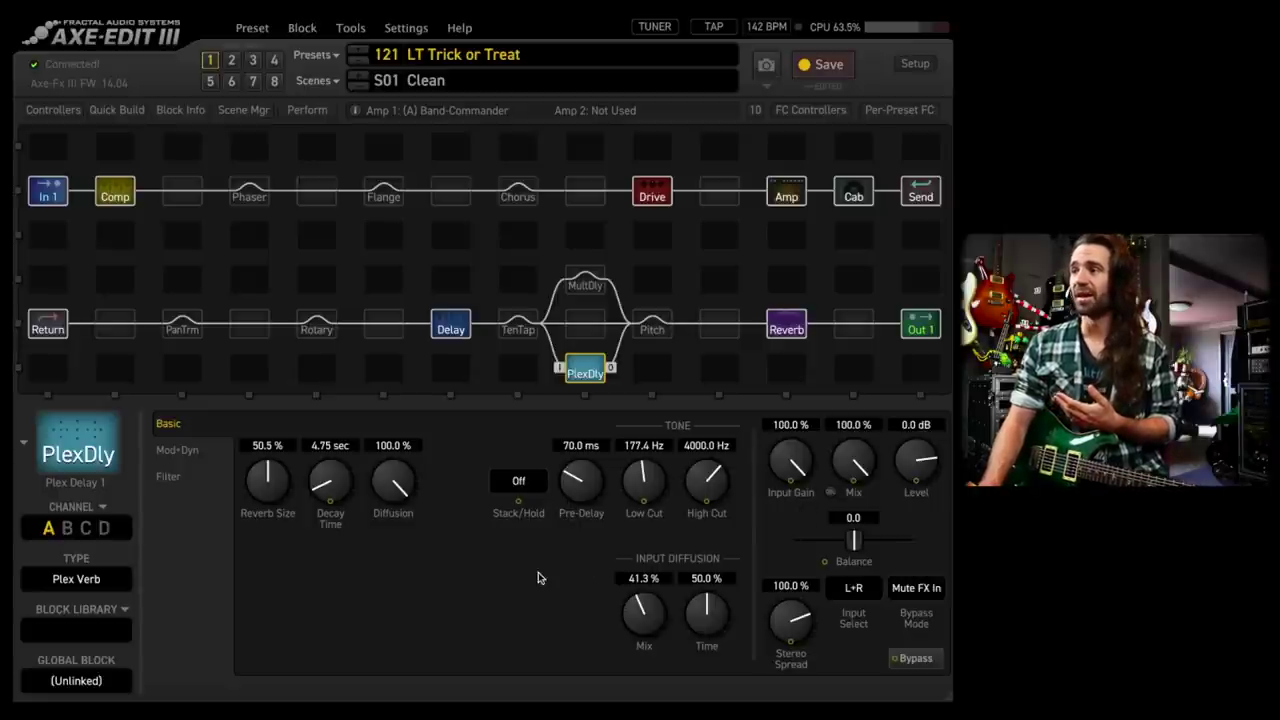
{"action": "left_click", "coordinate": [188, 455]}
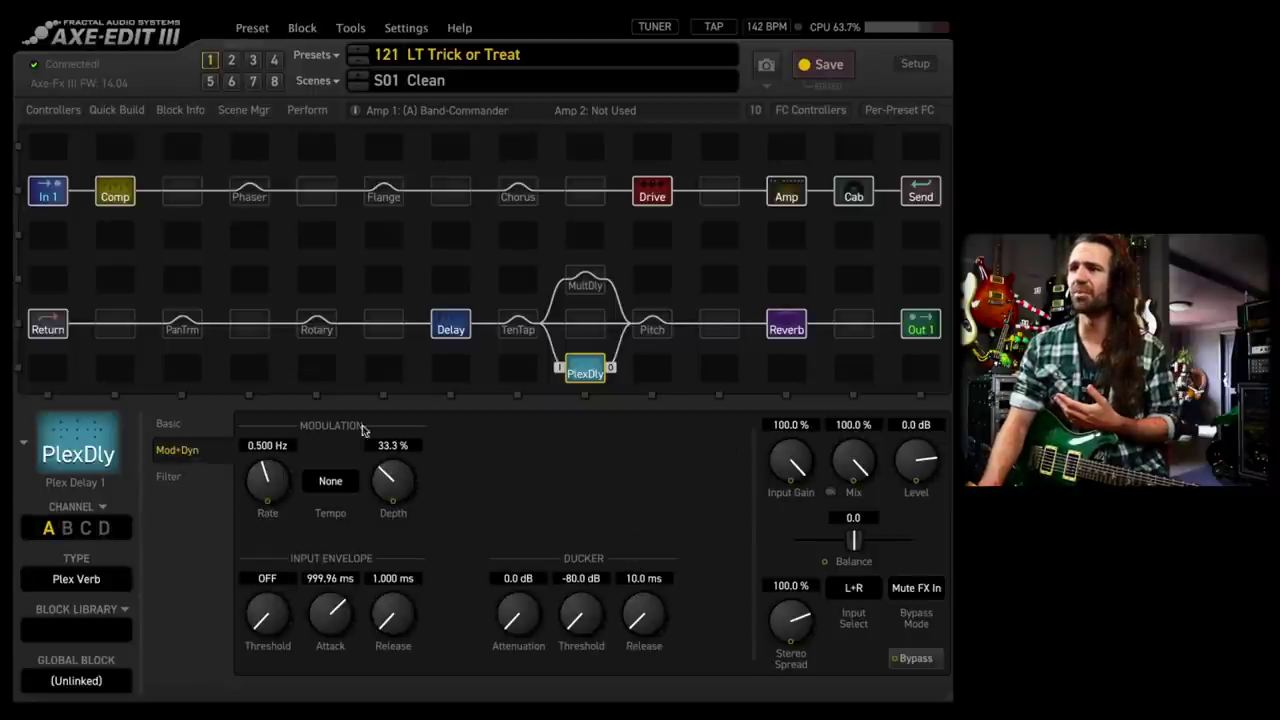
{"action": "left_click", "coordinate": [213, 422]}
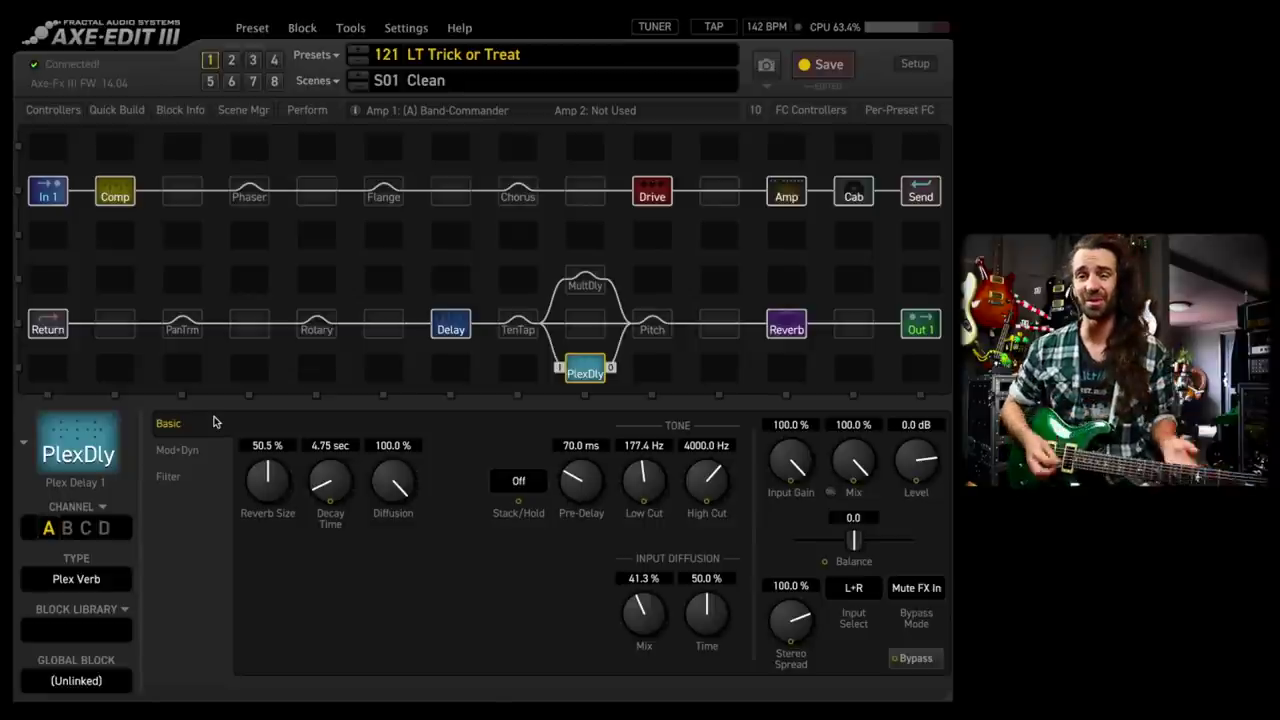
{"action": "left_click", "coordinate": [455, 330]}
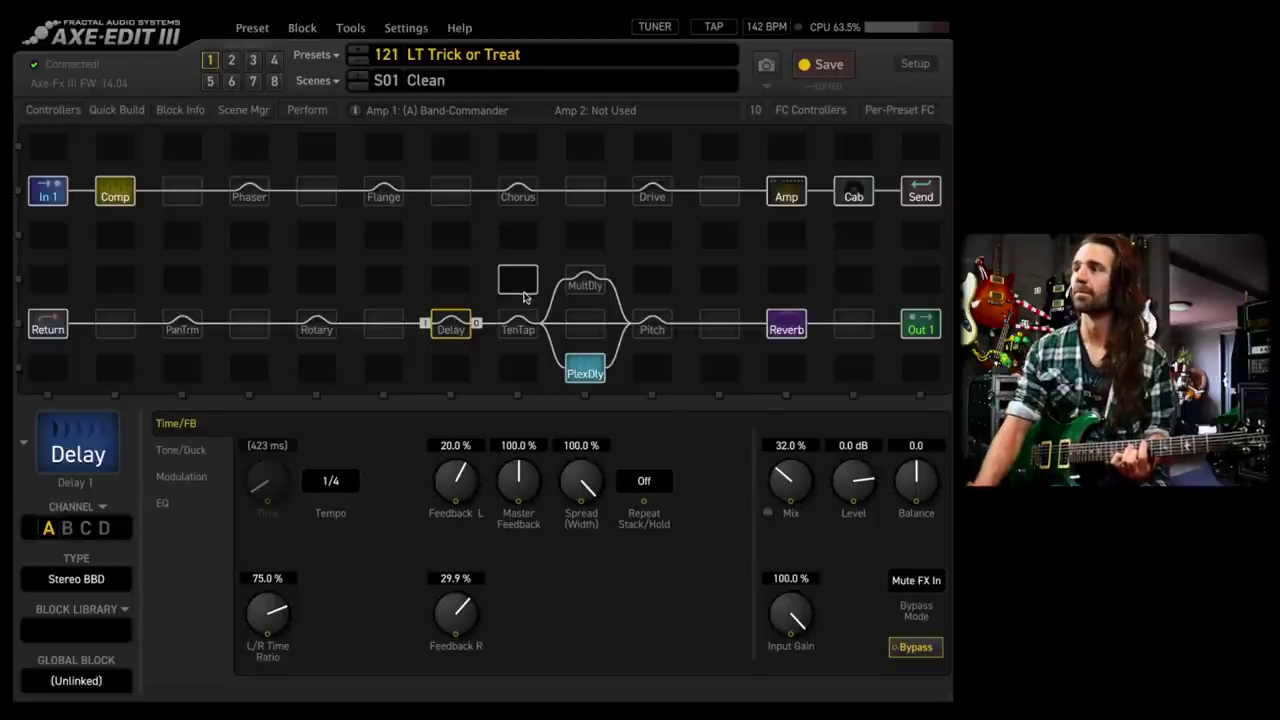
Look at the MultDly, Pitch and Rotary blocks, ending on the Reverb's London Plate settings
{"action": "left_click", "coordinate": [585, 287]}
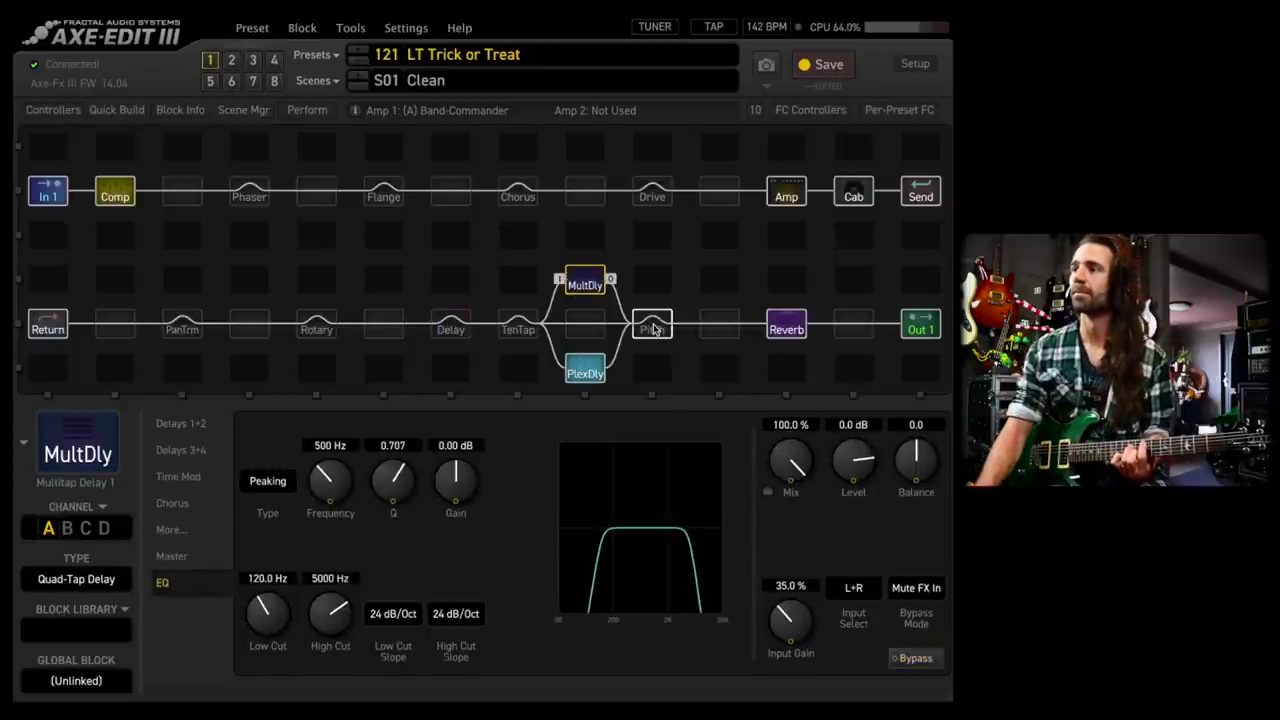
{"action": "left_click", "coordinate": [652, 326]}
{"action": "left_click", "coordinate": [316, 327]}
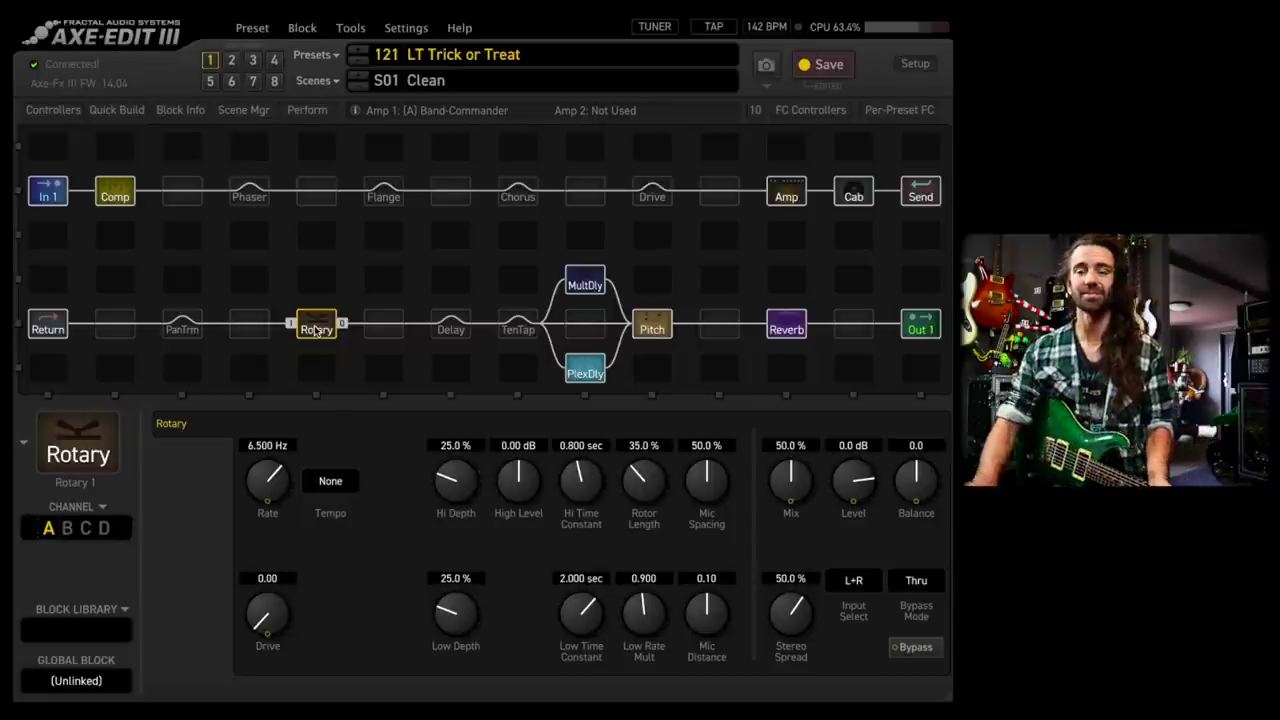
{"action": "left_click", "coordinate": [787, 330]}
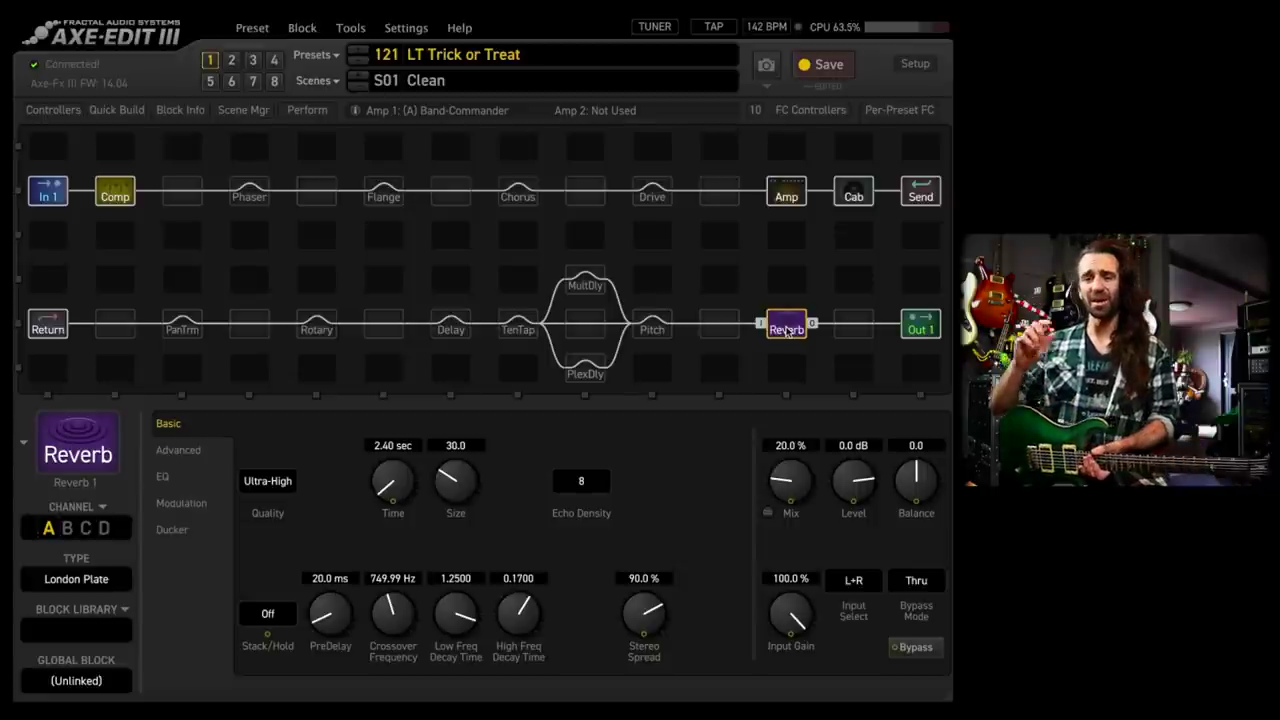
Put the Reverb on channel B, loading South Church with 3.10 sec time and 48.5 size
{"action": "left_click", "coordinate": [66, 530]}
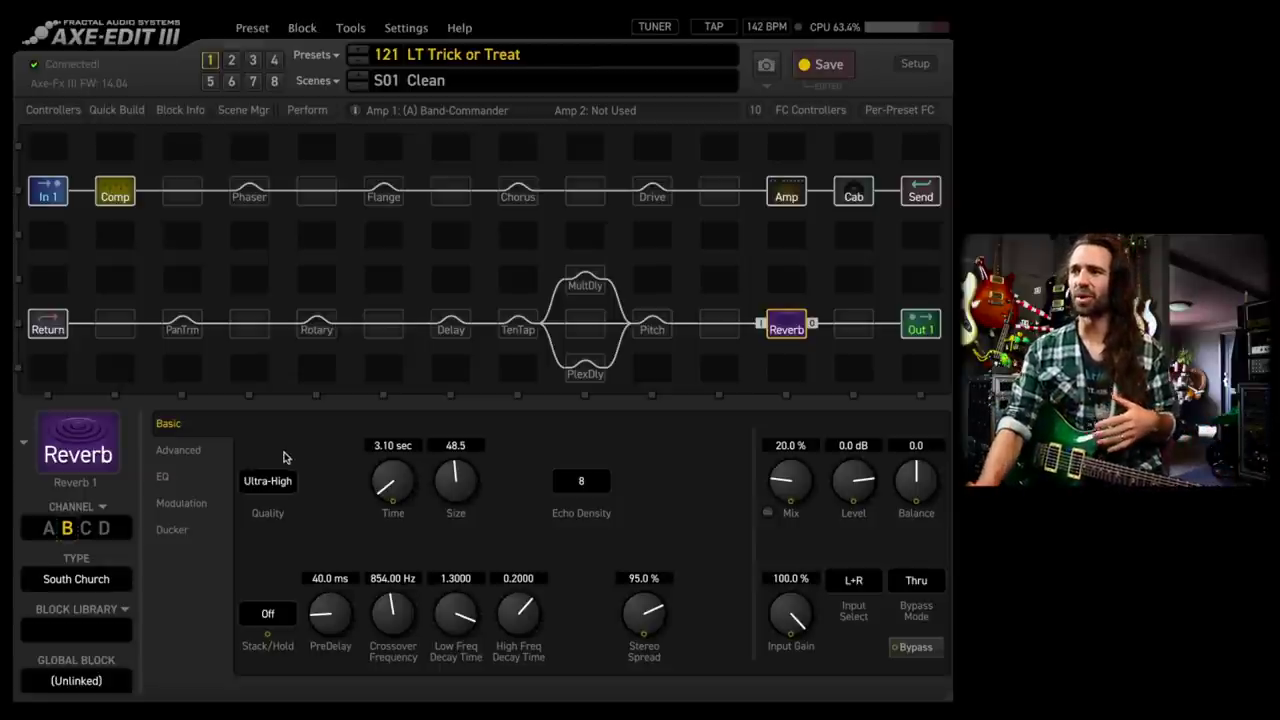
On the Reverb Ducker page, set threshold -17 dB, attenuation 18 dB and release 100 ms
{"action": "left_click", "coordinate": [195, 535]}
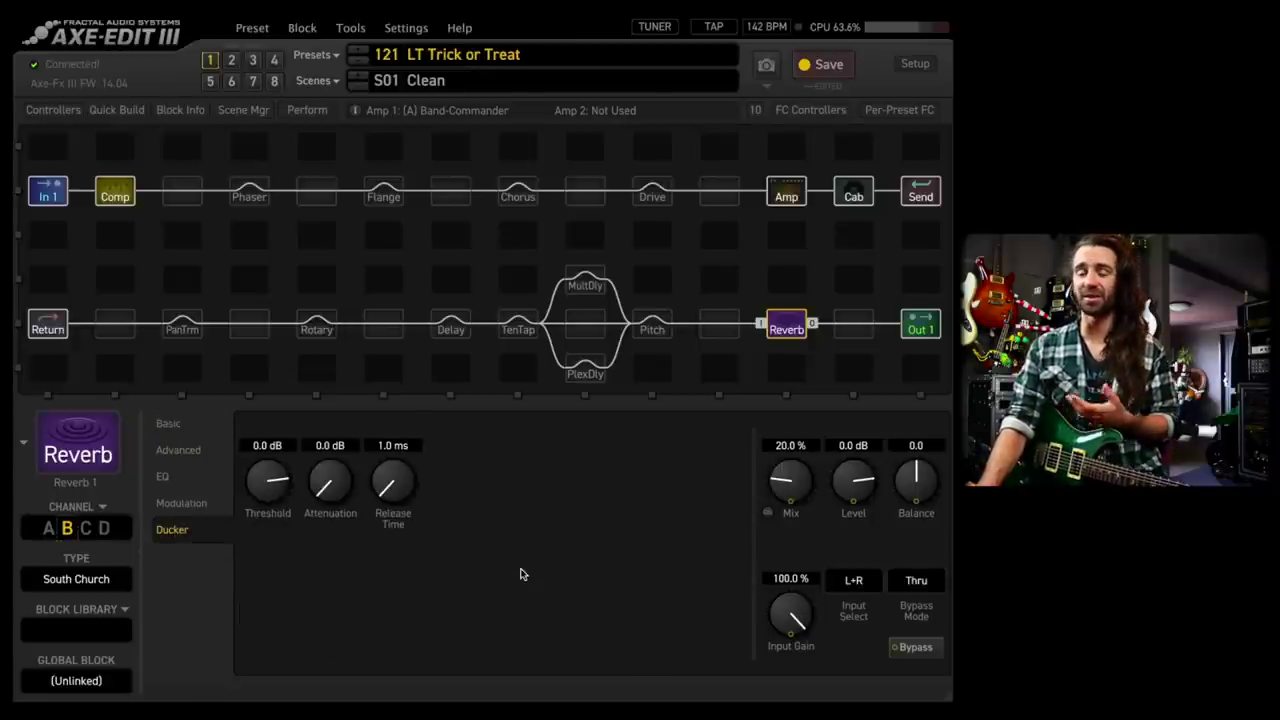
{"action": "left_click_drag", "start_coordinate": [266, 487], "coordinate": [257, 551]}
{"action": "double_click", "coordinate": [331, 447]}
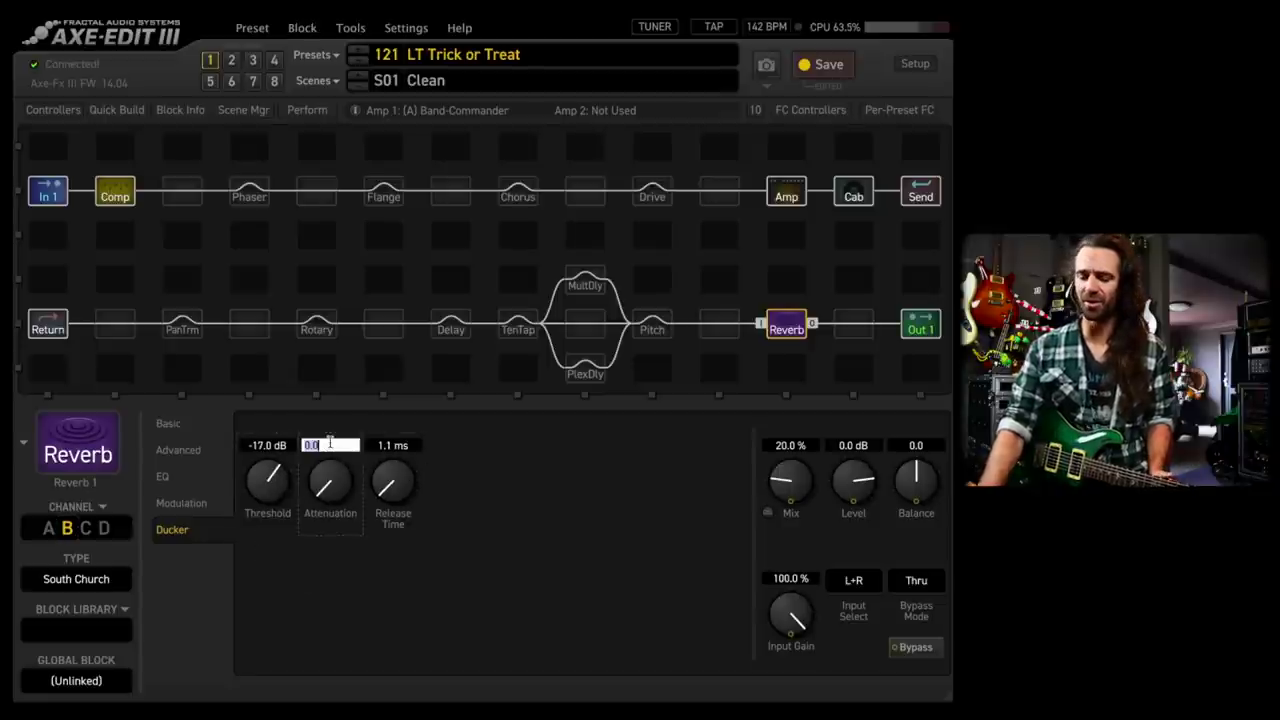
{"action": "type", "text": "18"}
{"action": "key", "text": "Return"}
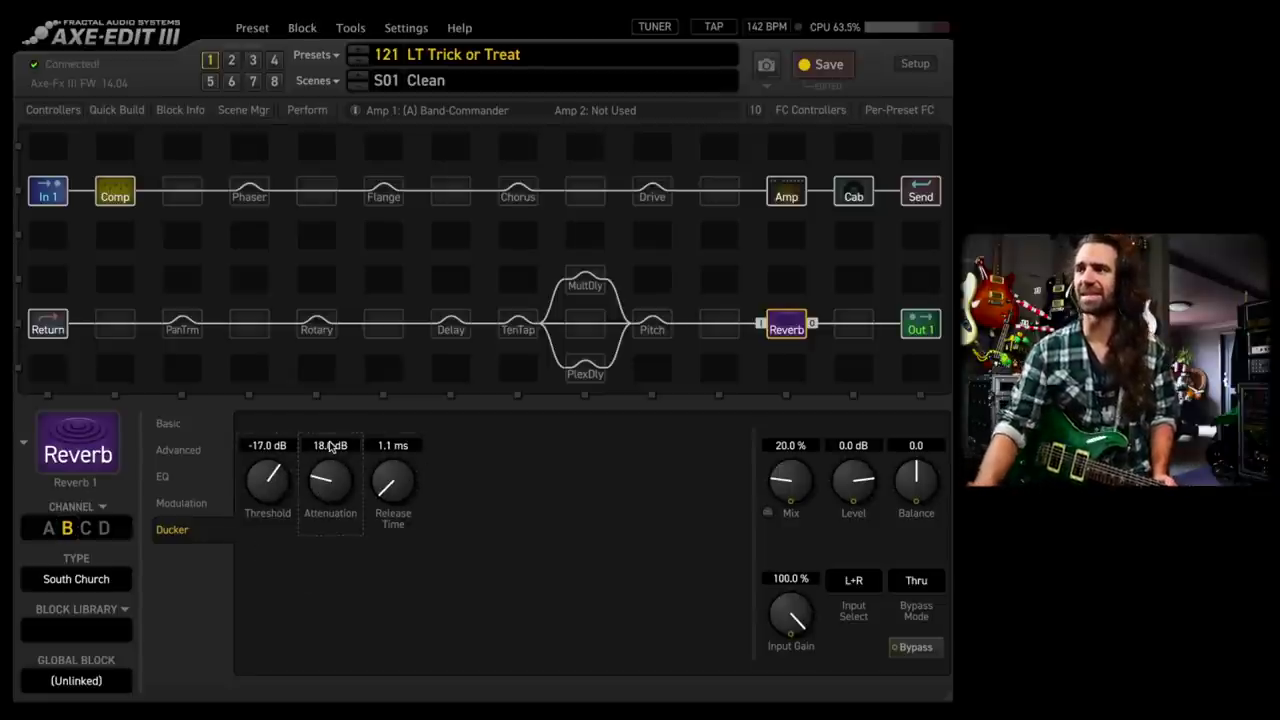
{"action": "double_click", "coordinate": [394, 444]}
{"action": "type", "text": "100"}
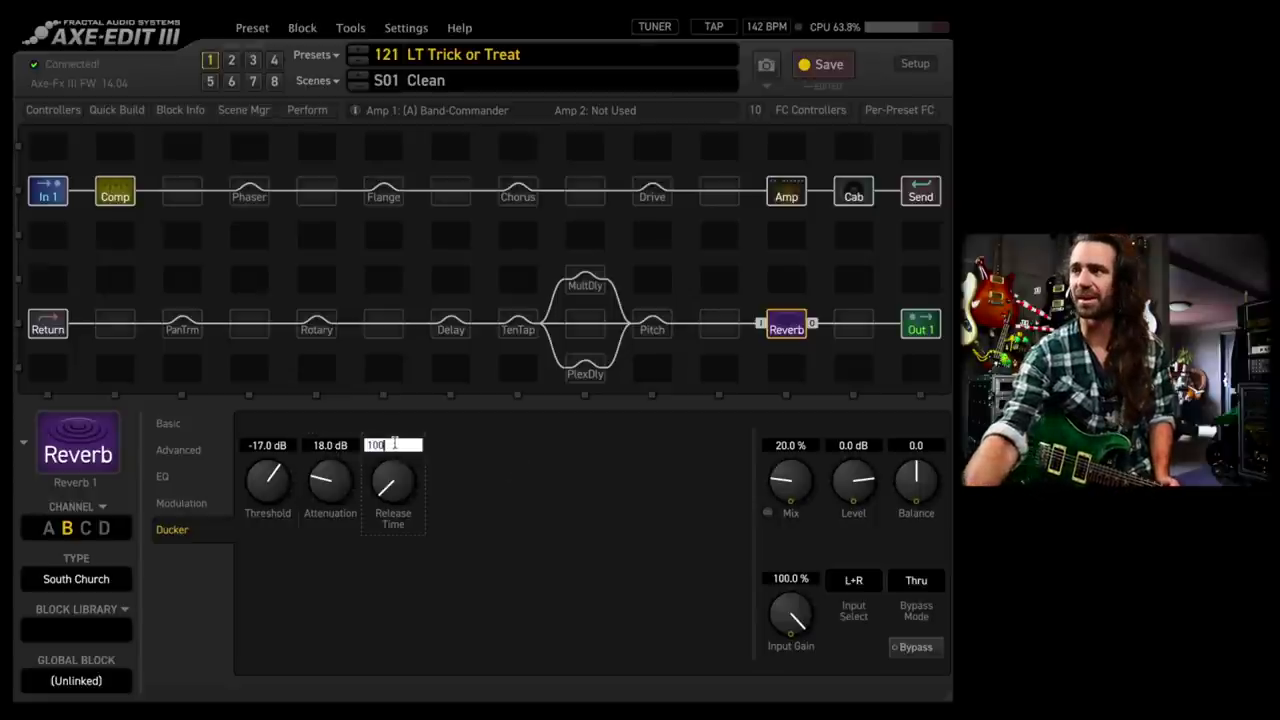
{"action": "key", "text": "Return"}
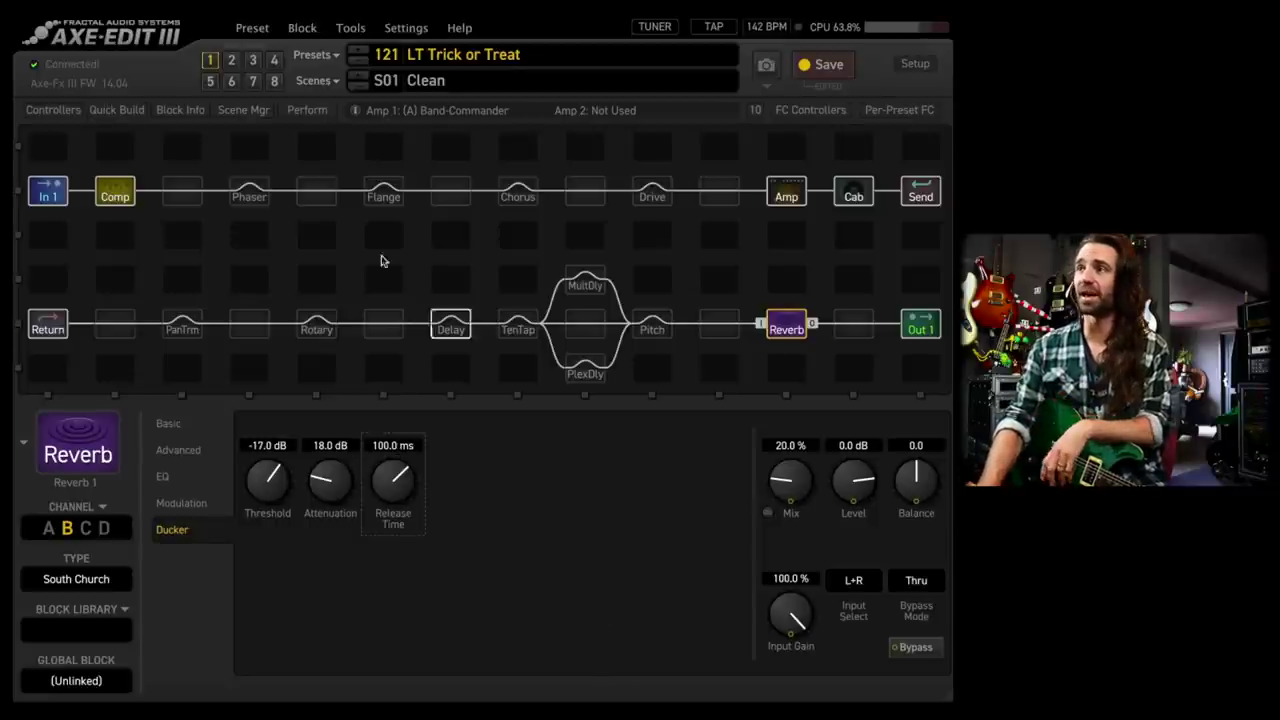
On scene S02 Crunch, select Reverb channel B and try 0 dB ducker attenuation for comparison
{"action": "left_click", "coordinate": [232, 63]}
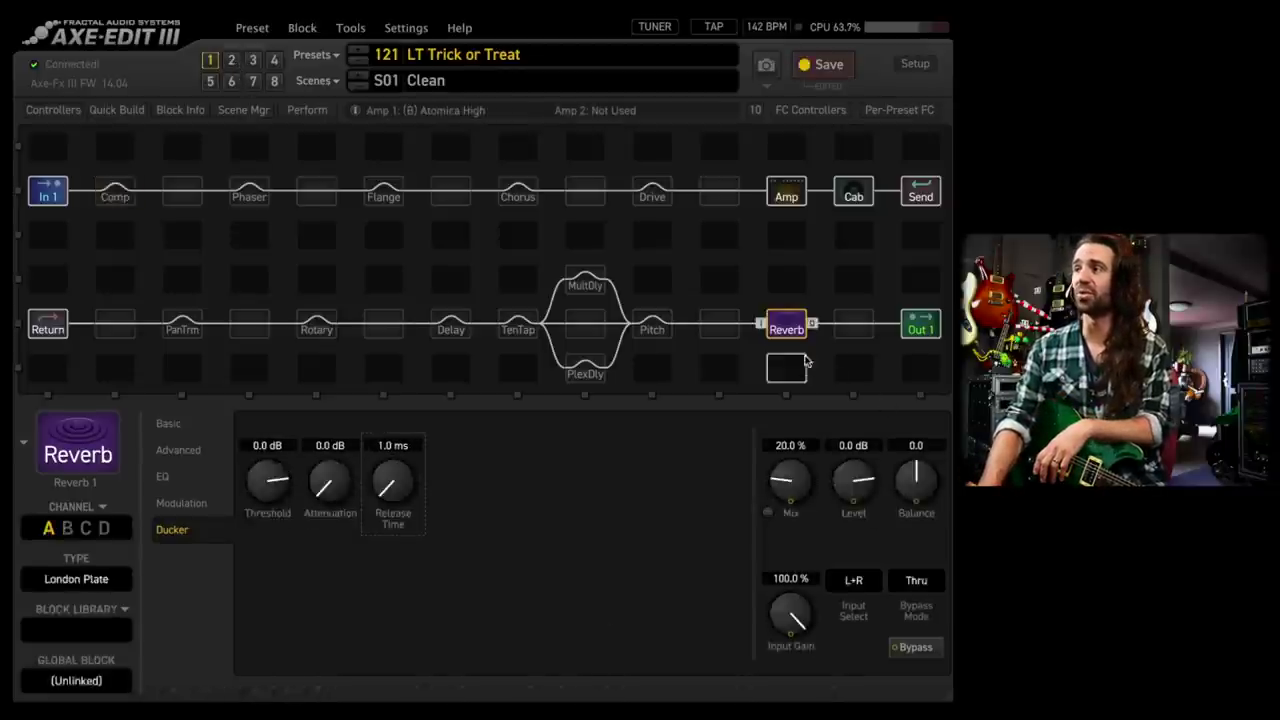
{"action": "left_click", "coordinate": [66, 528]}
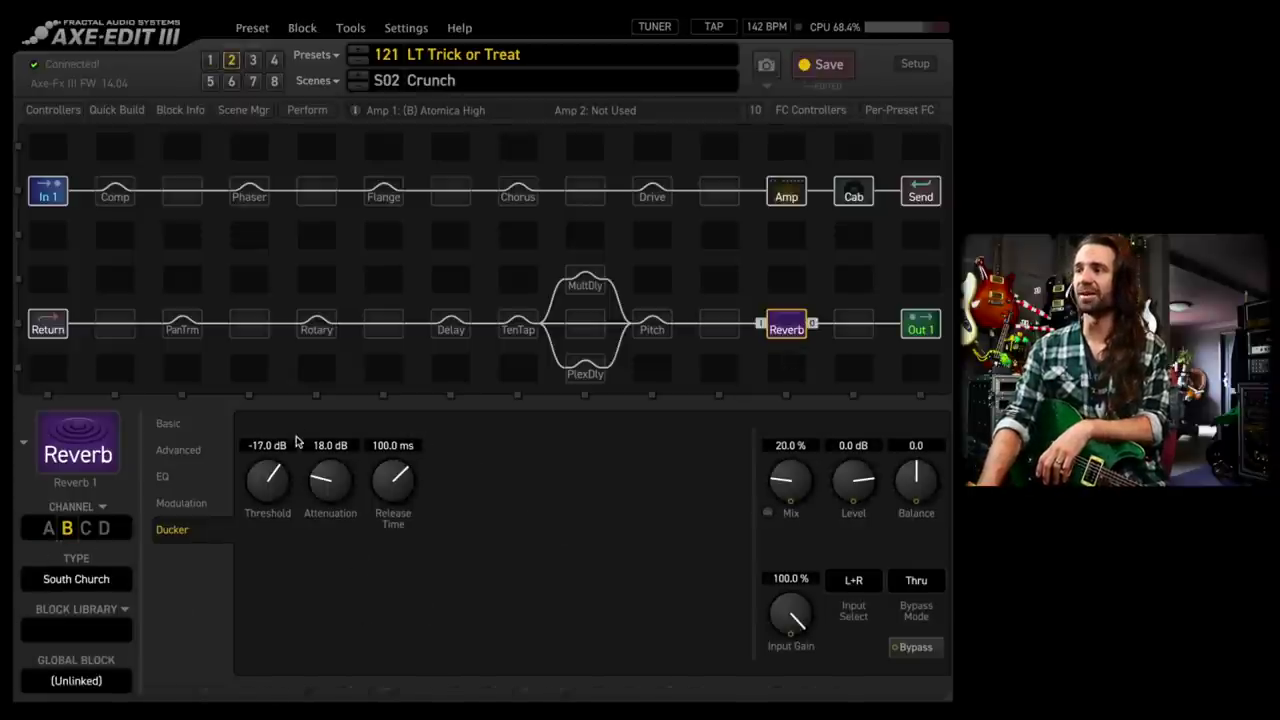
{"action": "double_click", "coordinate": [336, 445]}
{"action": "type", "text": "0"}
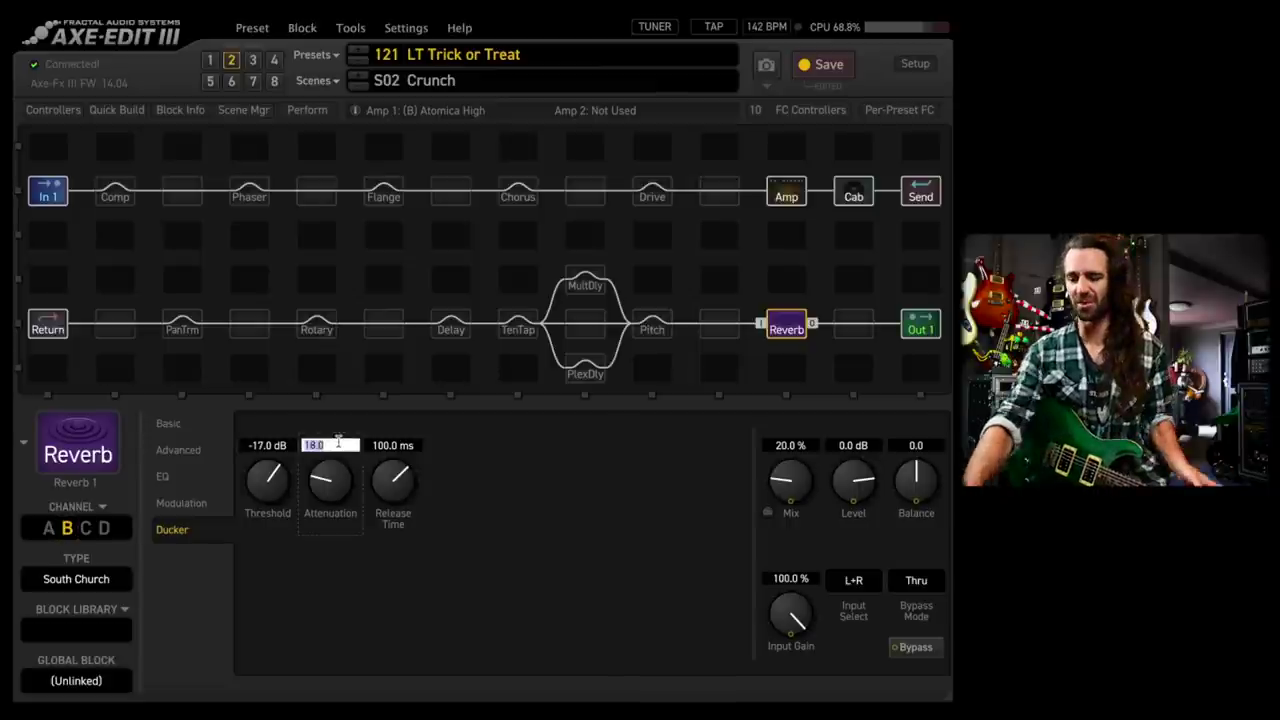
{"action": "key", "text": "Return"}
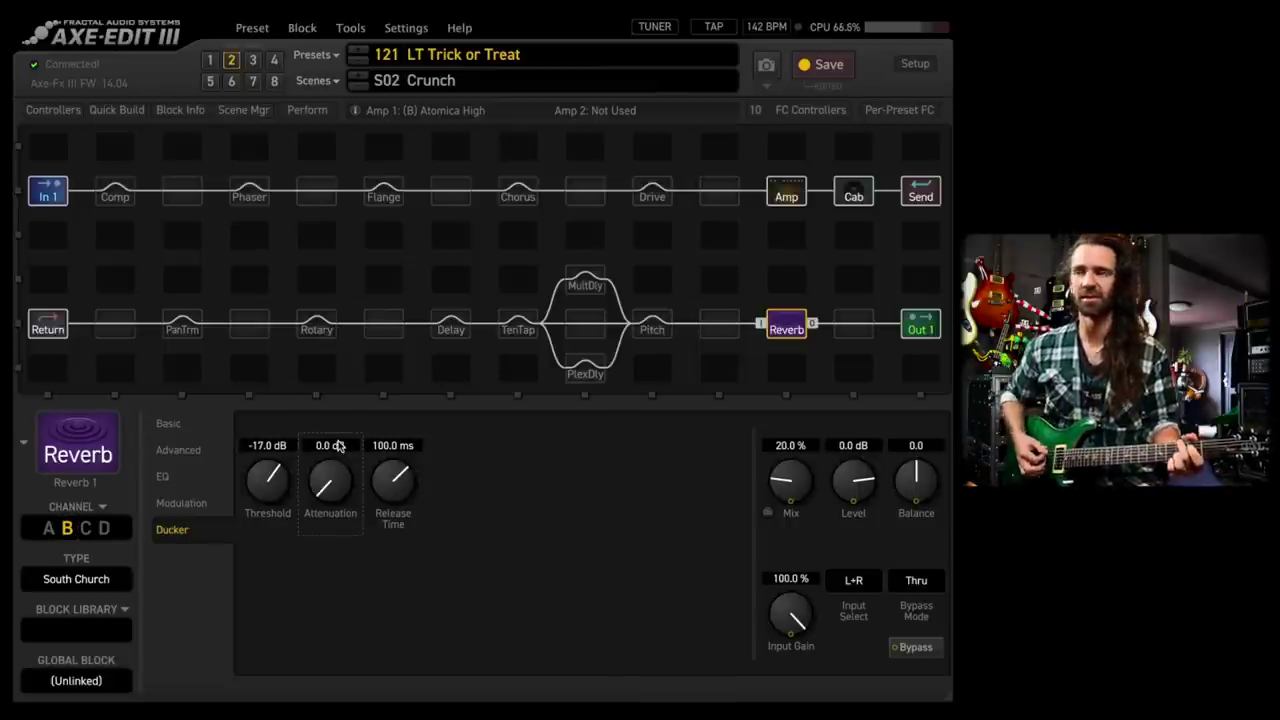
Restore the Reverb ducker attenuation to 18 dB
{"action": "double_click", "coordinate": [336, 445]}
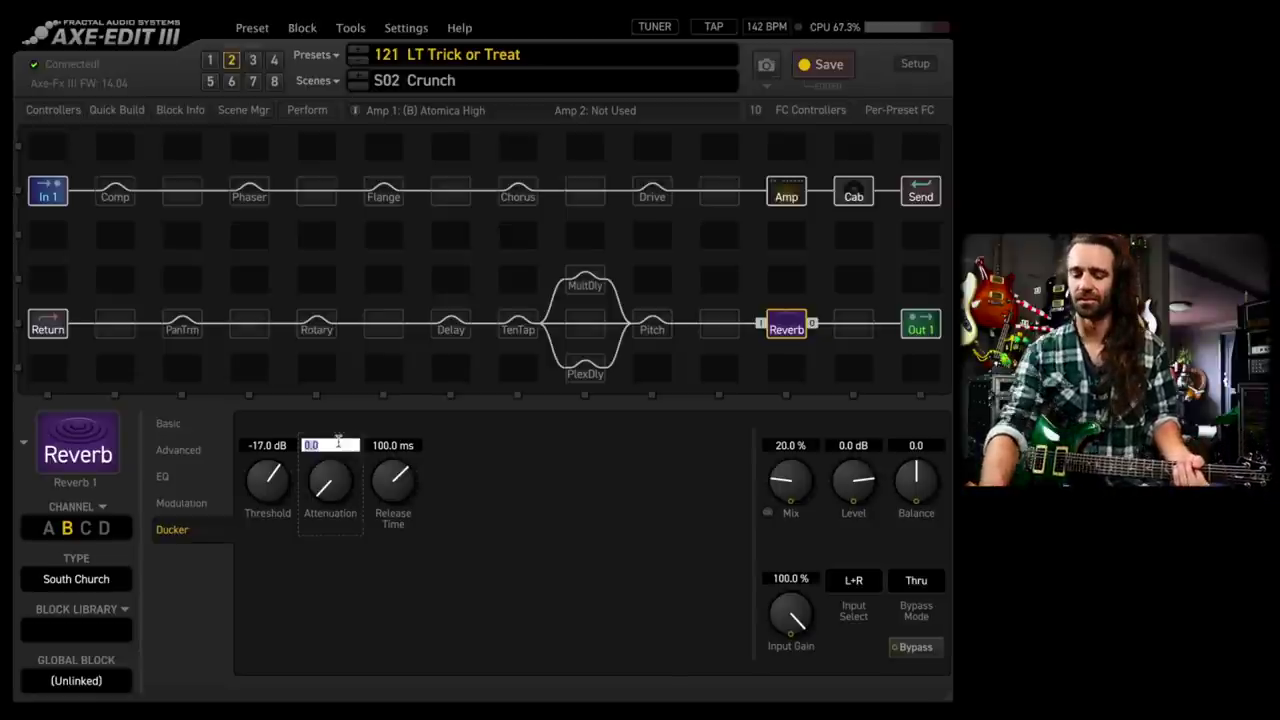
{"action": "type", "text": "18"}
{"action": "key", "text": "Return"}
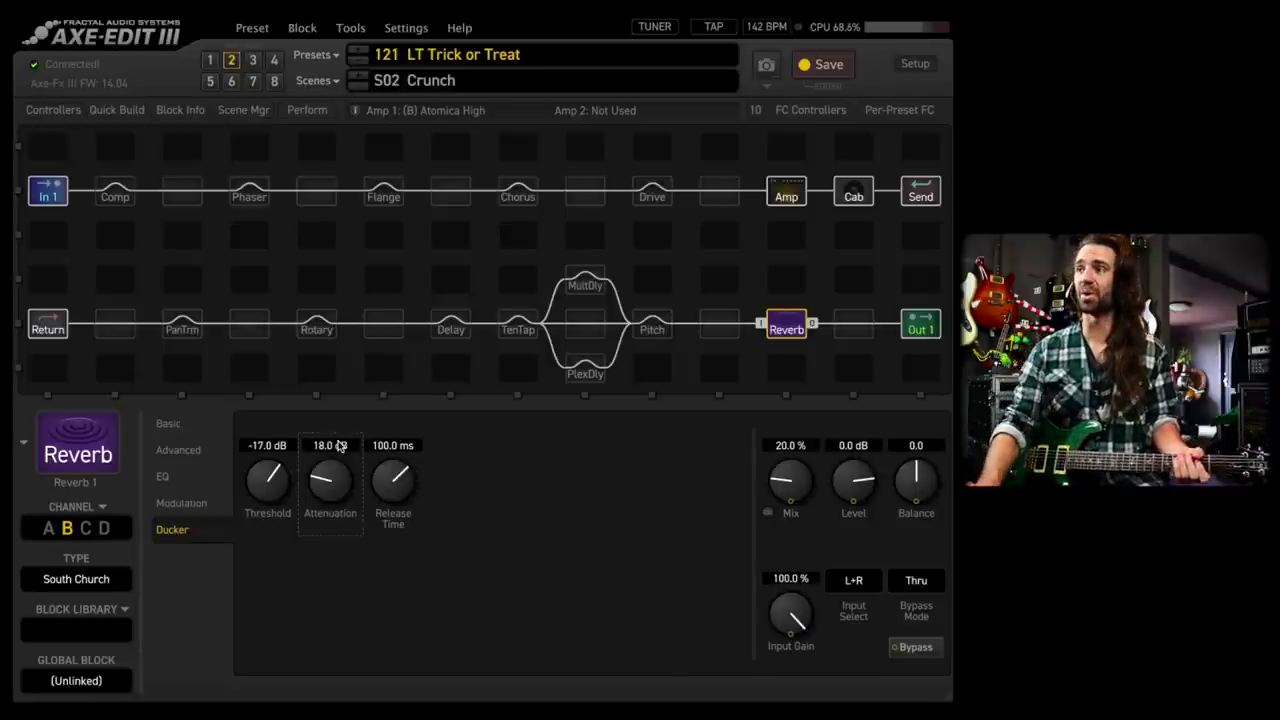
On the Delay block's Tone/Duck page, enter 18 dB ducker attenuation and 100 ms release
{"action": "left_click", "coordinate": [450, 325]}
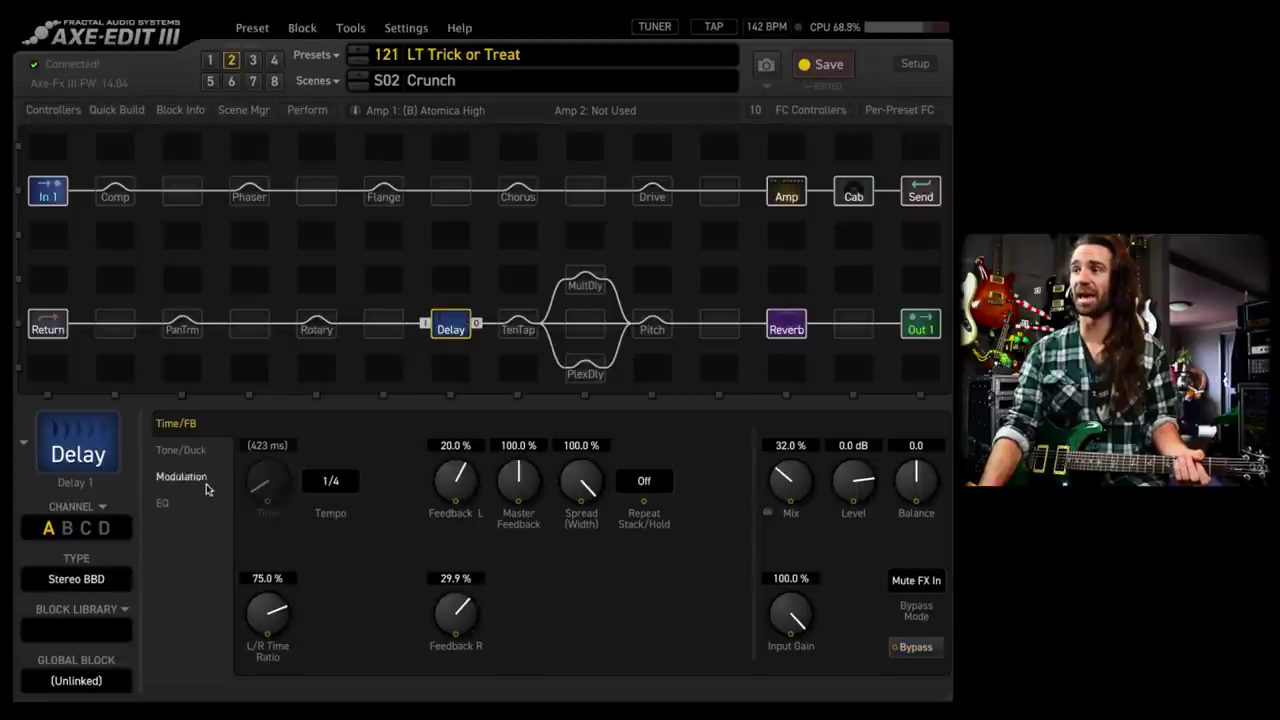
{"action": "left_click", "coordinate": [190, 450]}
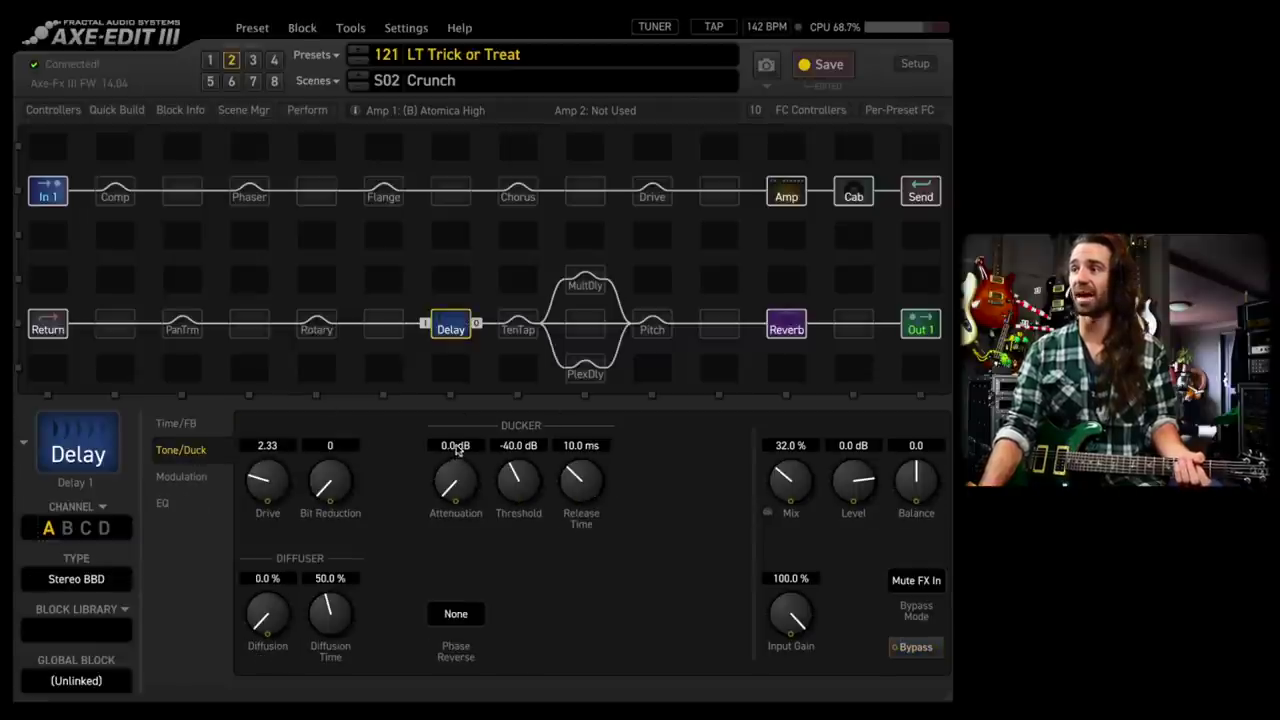
{"action": "double_click", "coordinate": [455, 445]}
{"action": "type", "text": "18"}
{"action": "key", "text": "Return"}
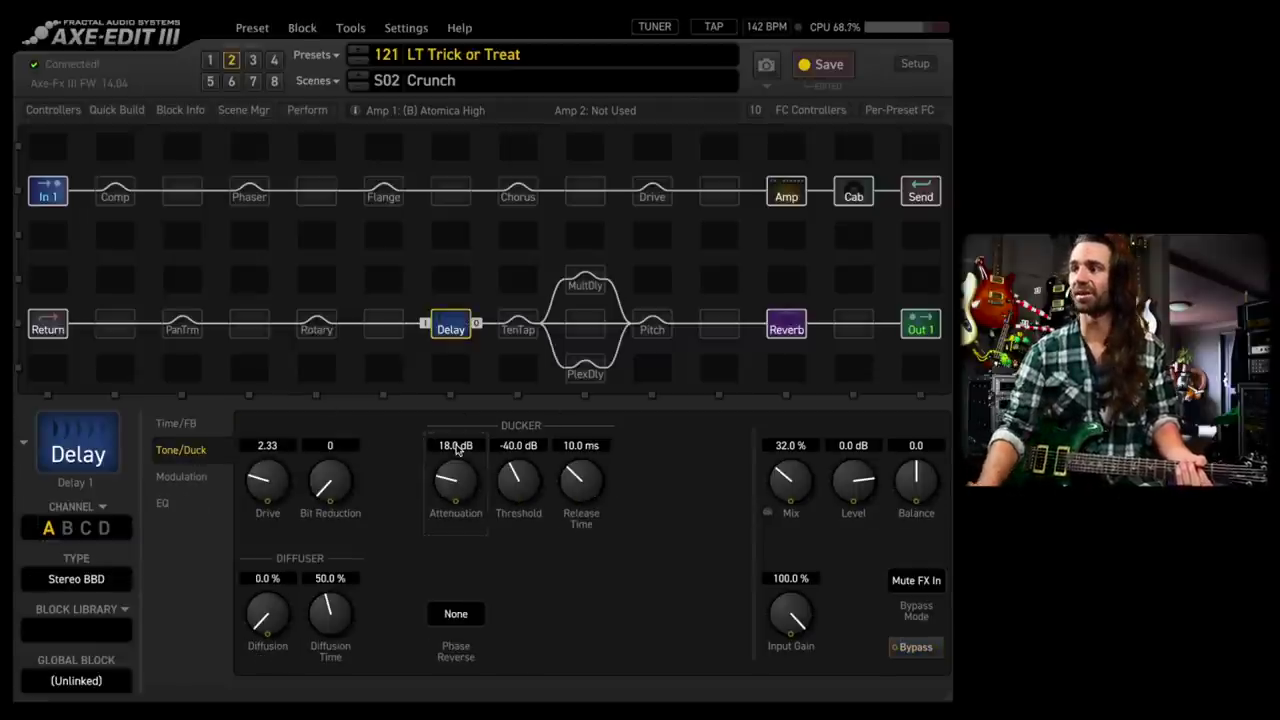
{"action": "double_click", "coordinate": [583, 444]}
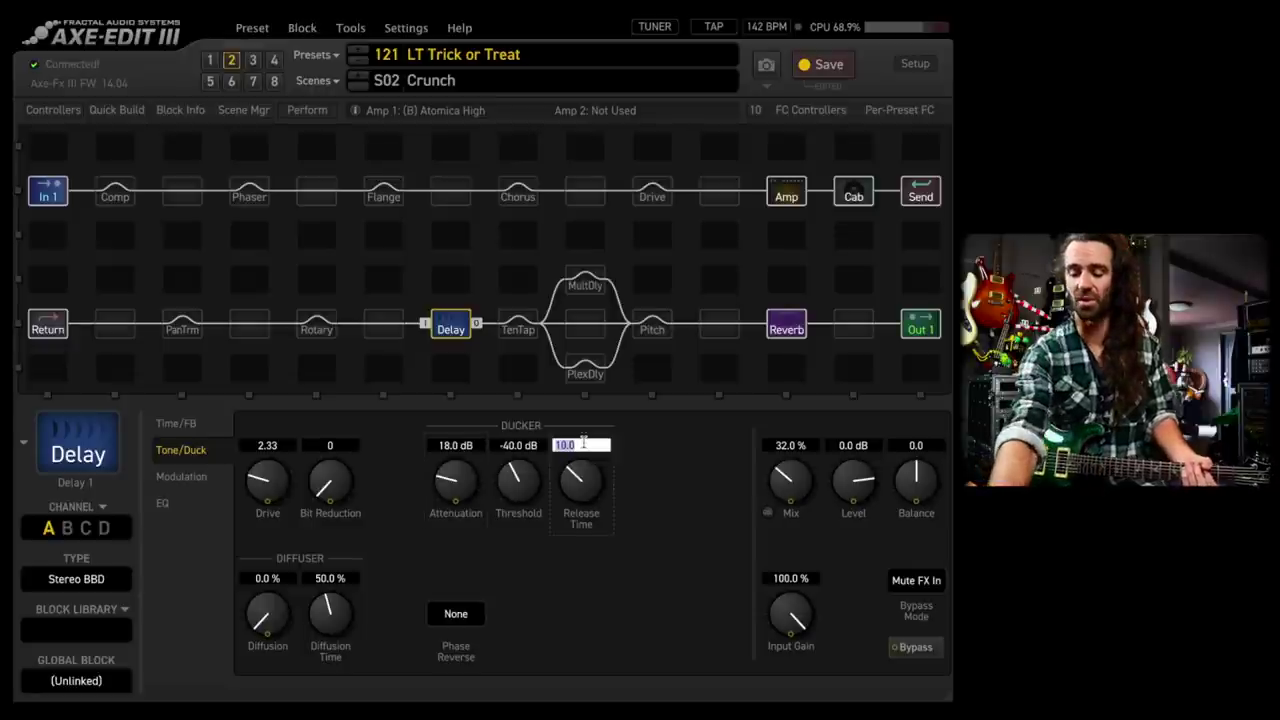
{"action": "type", "text": "100"}
{"action": "key", "text": "Return"}
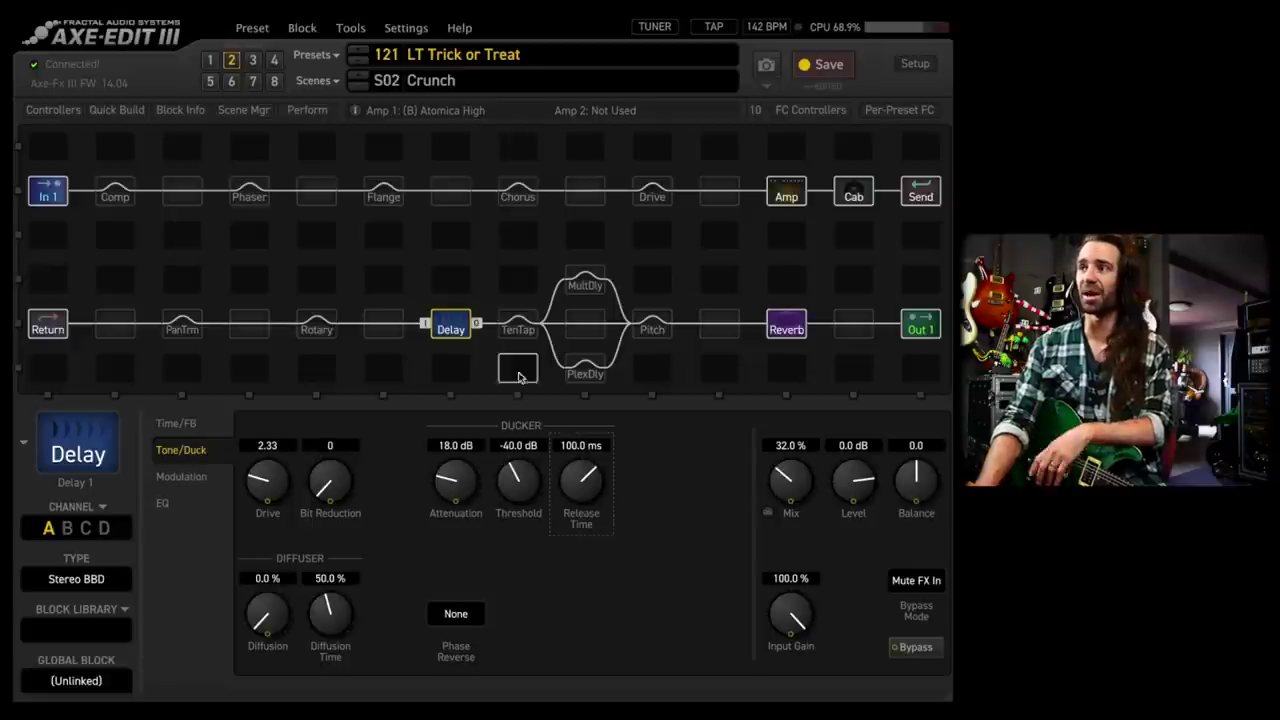
Switch Drive to channel C Face Fuzz, then view Phaser's FAS Vibe settings (2.334 Hz, 60% mix)
{"action": "left_click", "coordinate": [650, 195]}
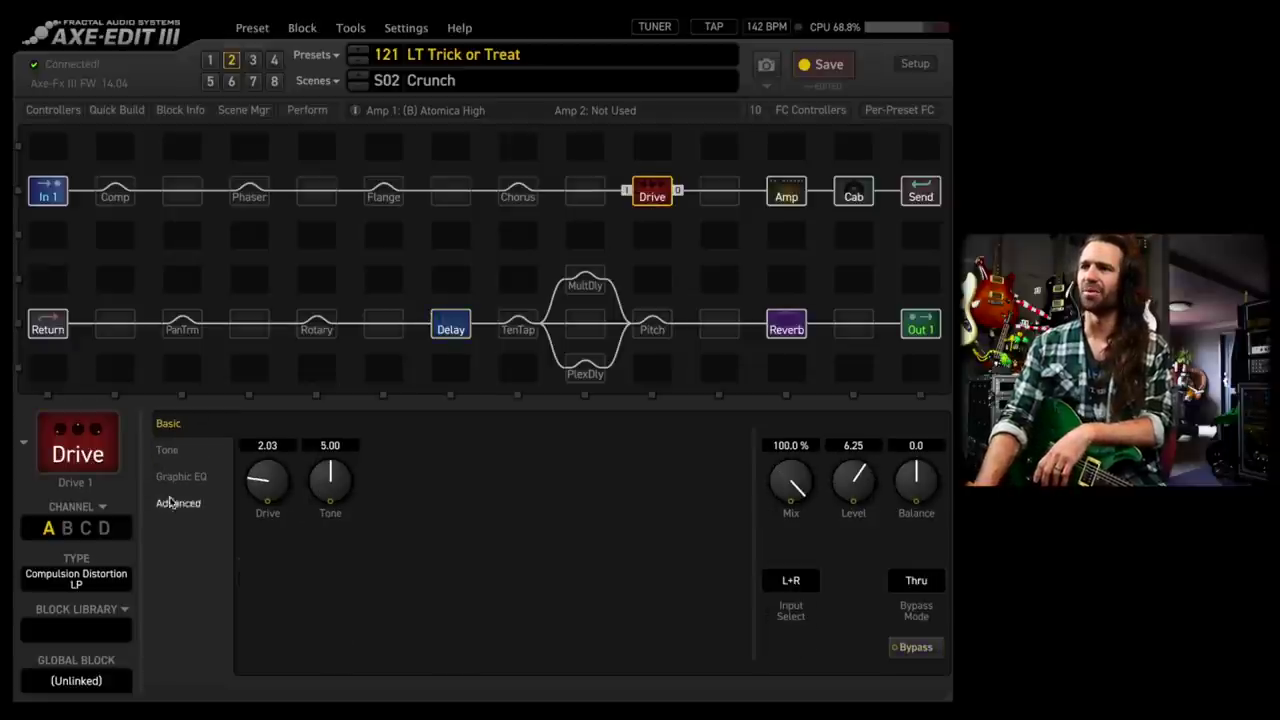
{"action": "left_click", "coordinate": [86, 529]}
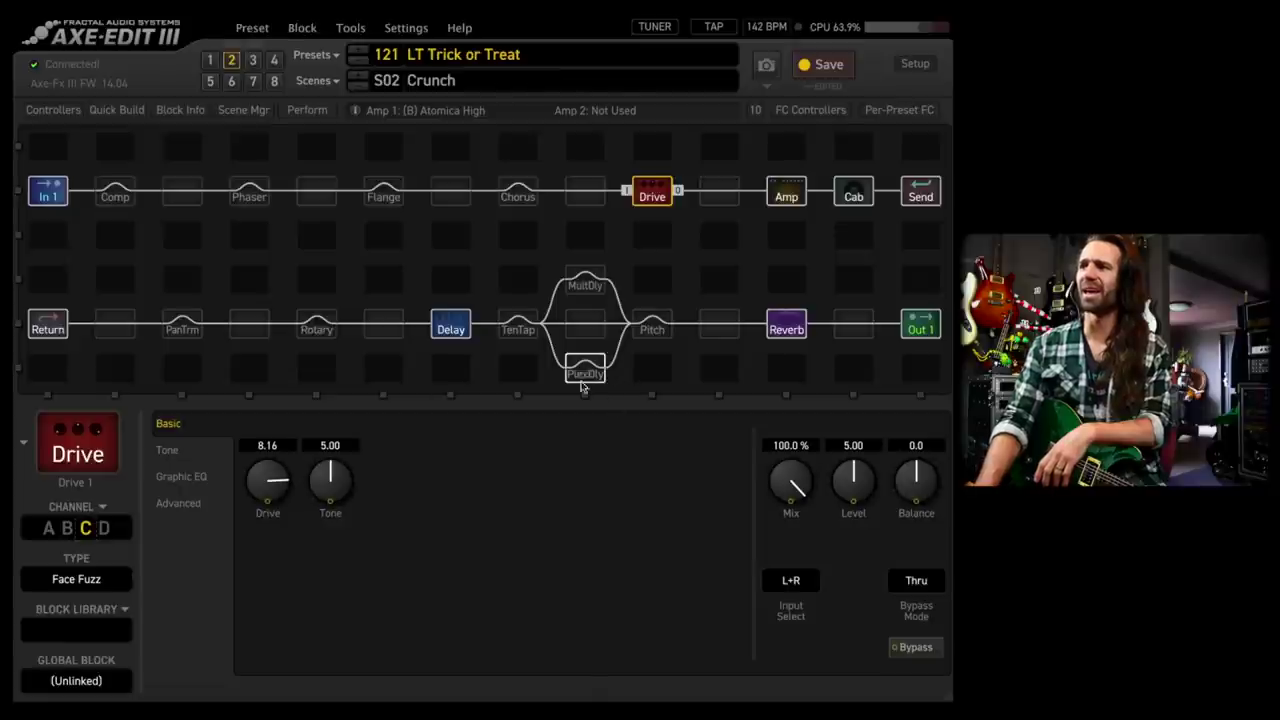
{"action": "left_click", "coordinate": [652, 324]}
{"action": "left_click", "coordinate": [254, 198]}
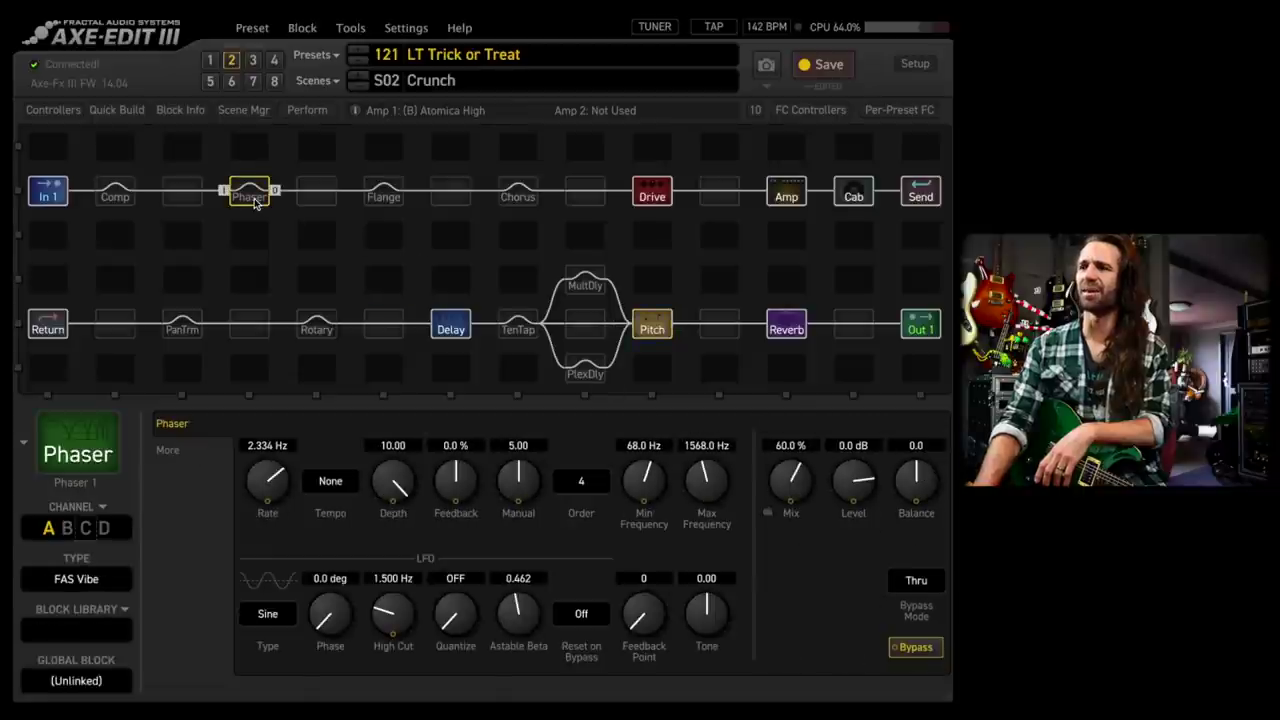